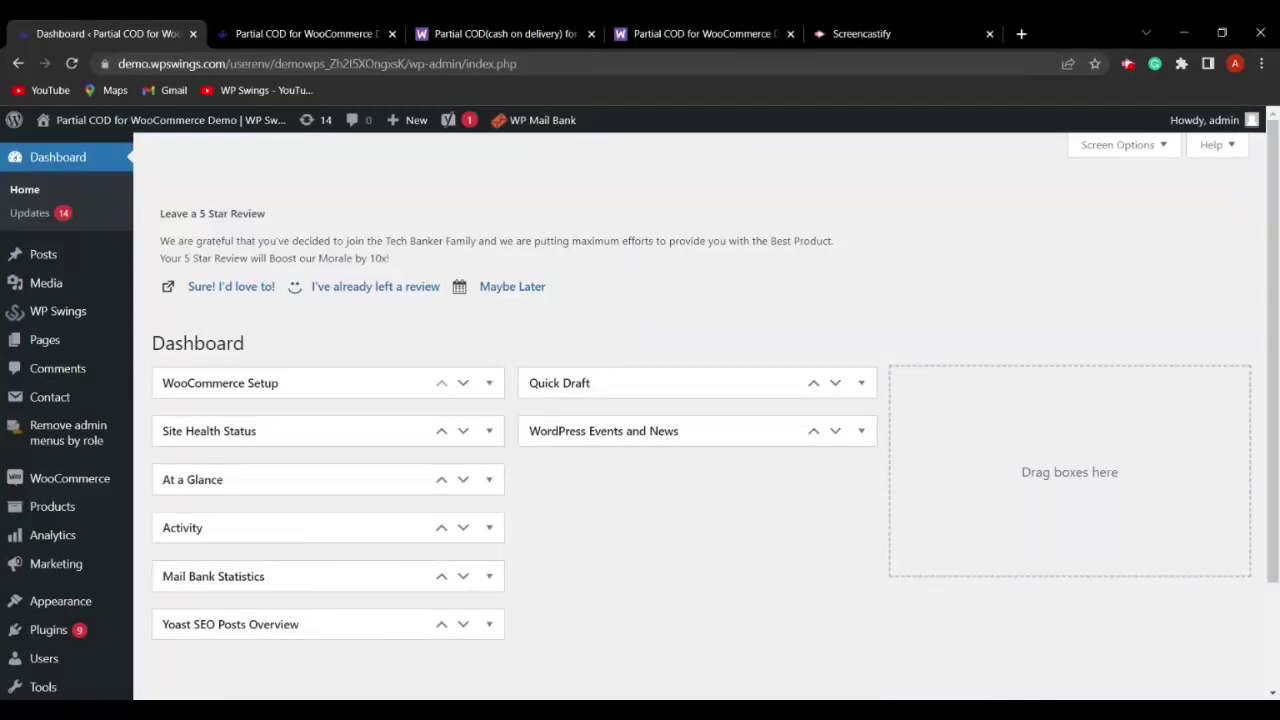
# Step: Go from the plugin's product page to Plugins > Add New and bring up the .zip upload form's file picker
pyautogui.click(500, 33)
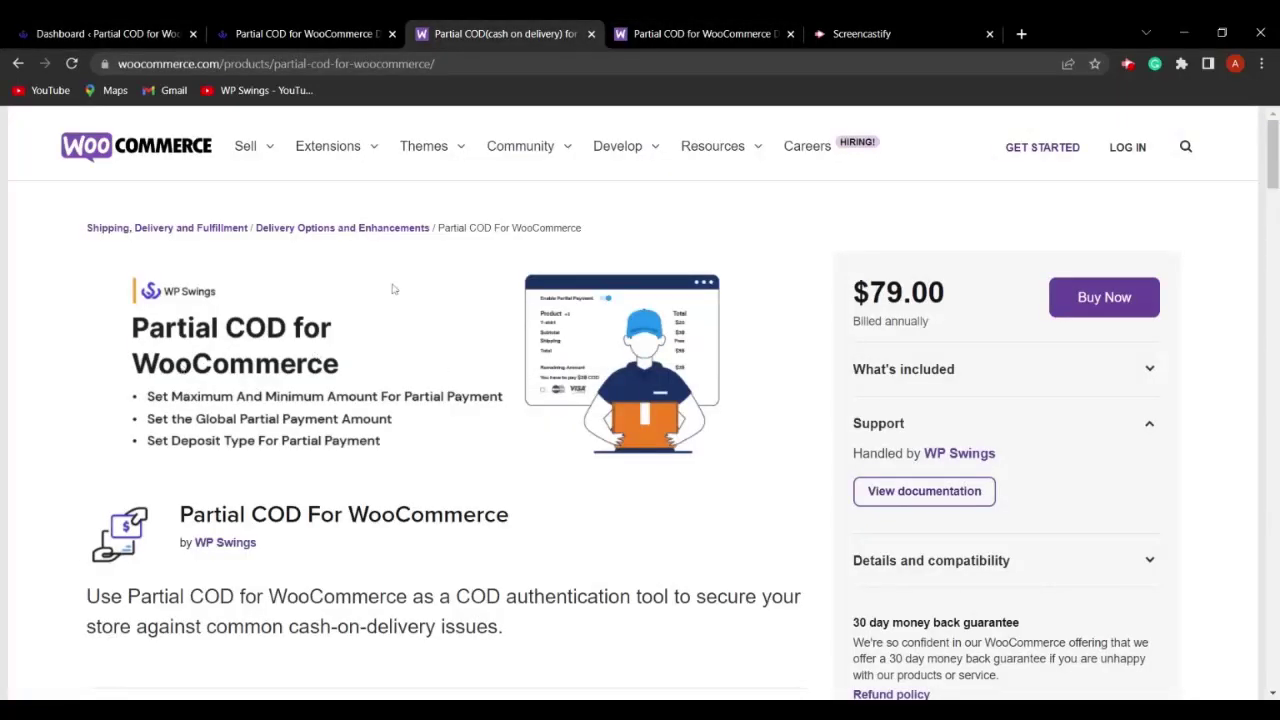
pyautogui.click(105, 33)
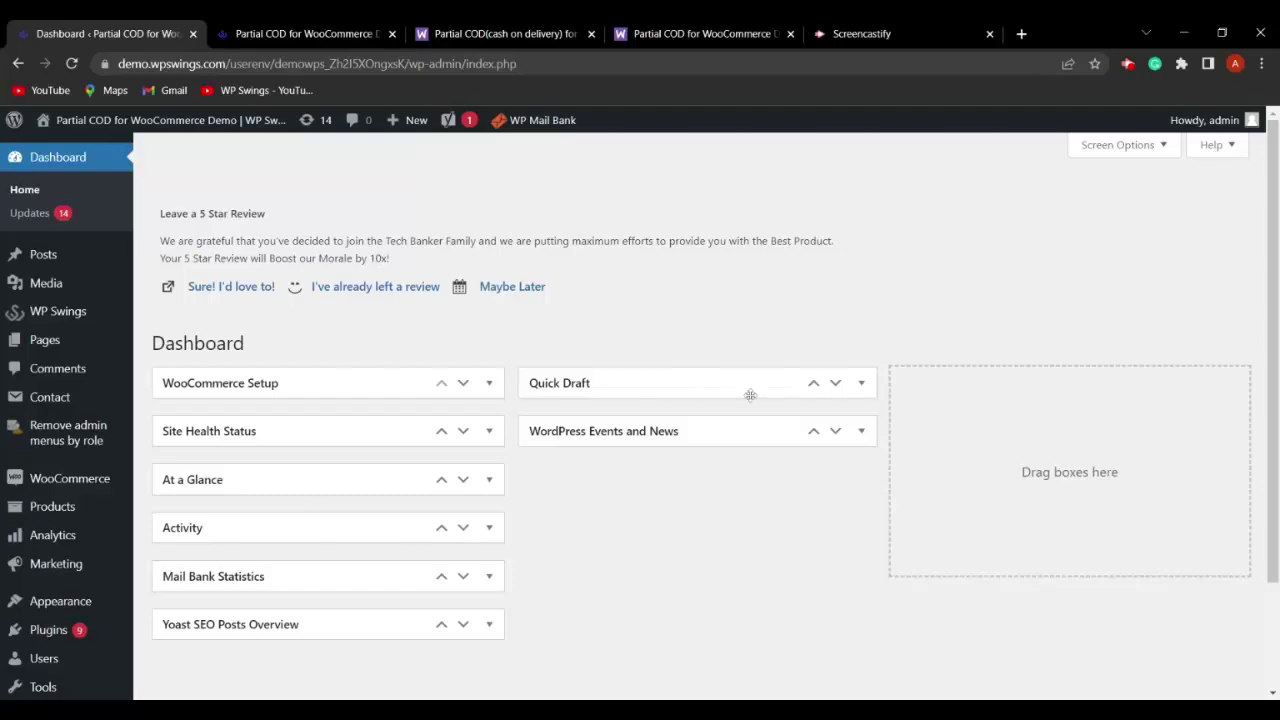
pyautogui.moveTo(42, 645)
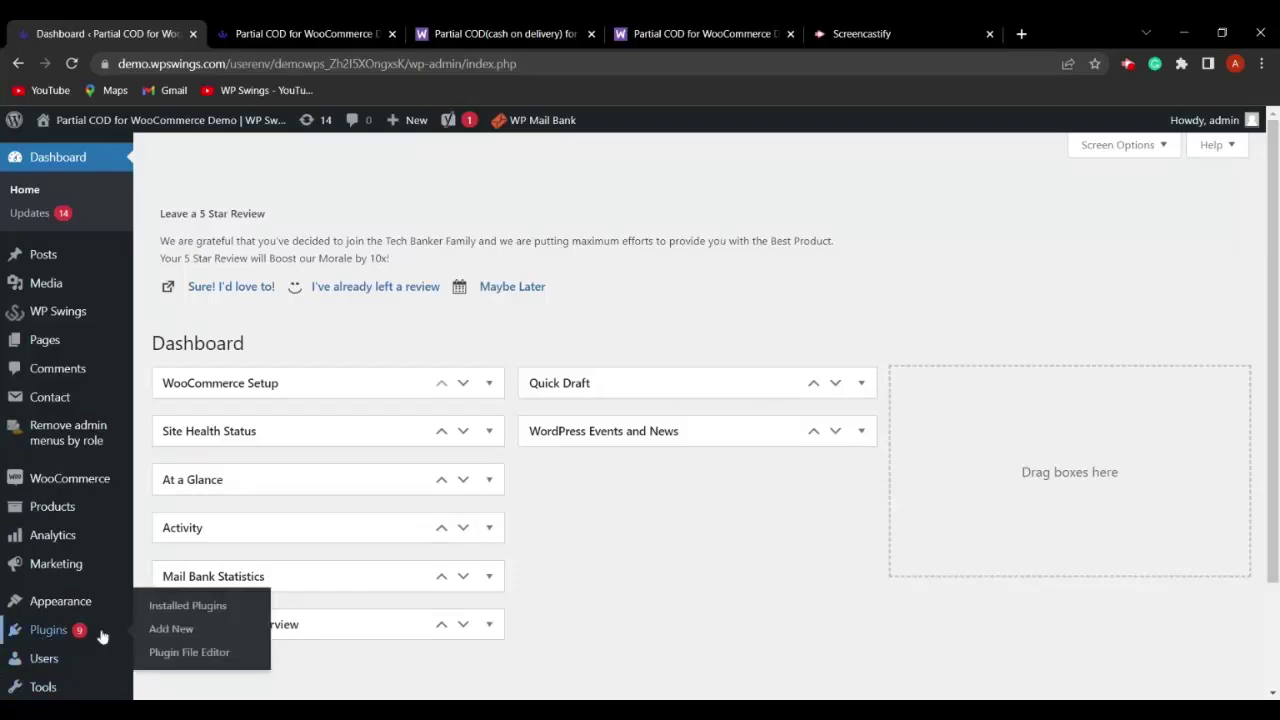
pyautogui.click(181, 632)
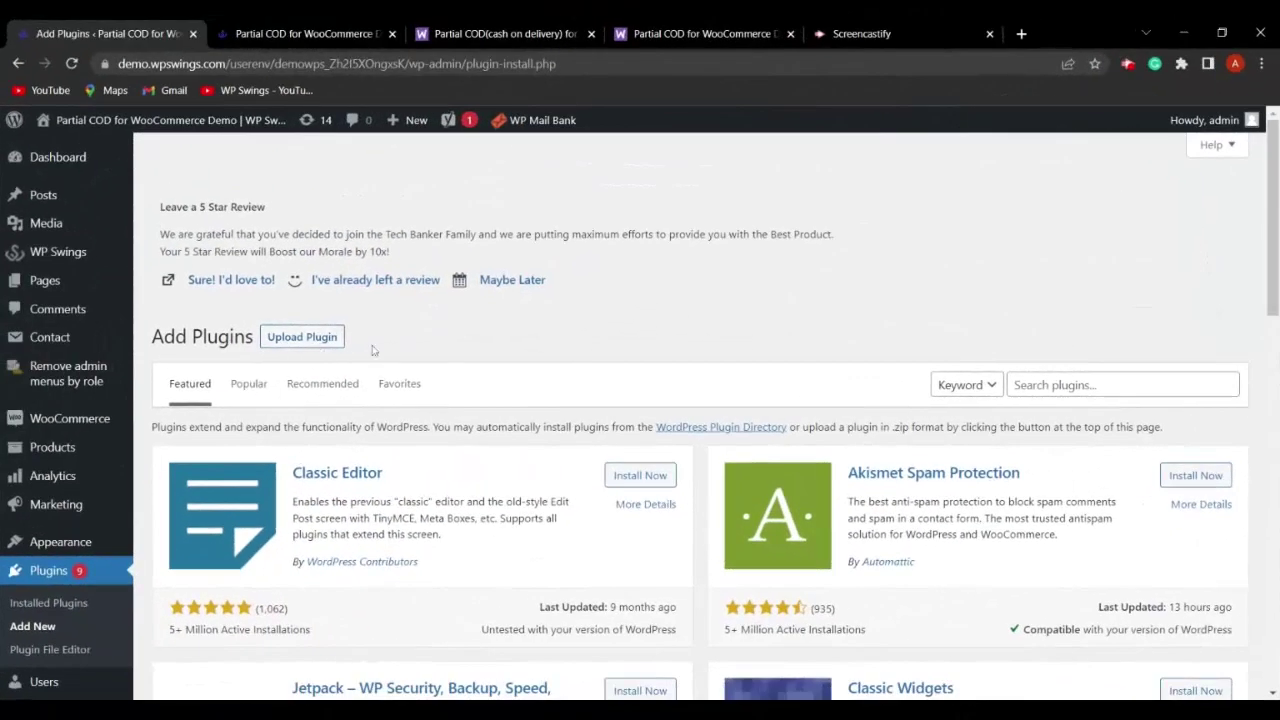
pyautogui.click(315, 340)
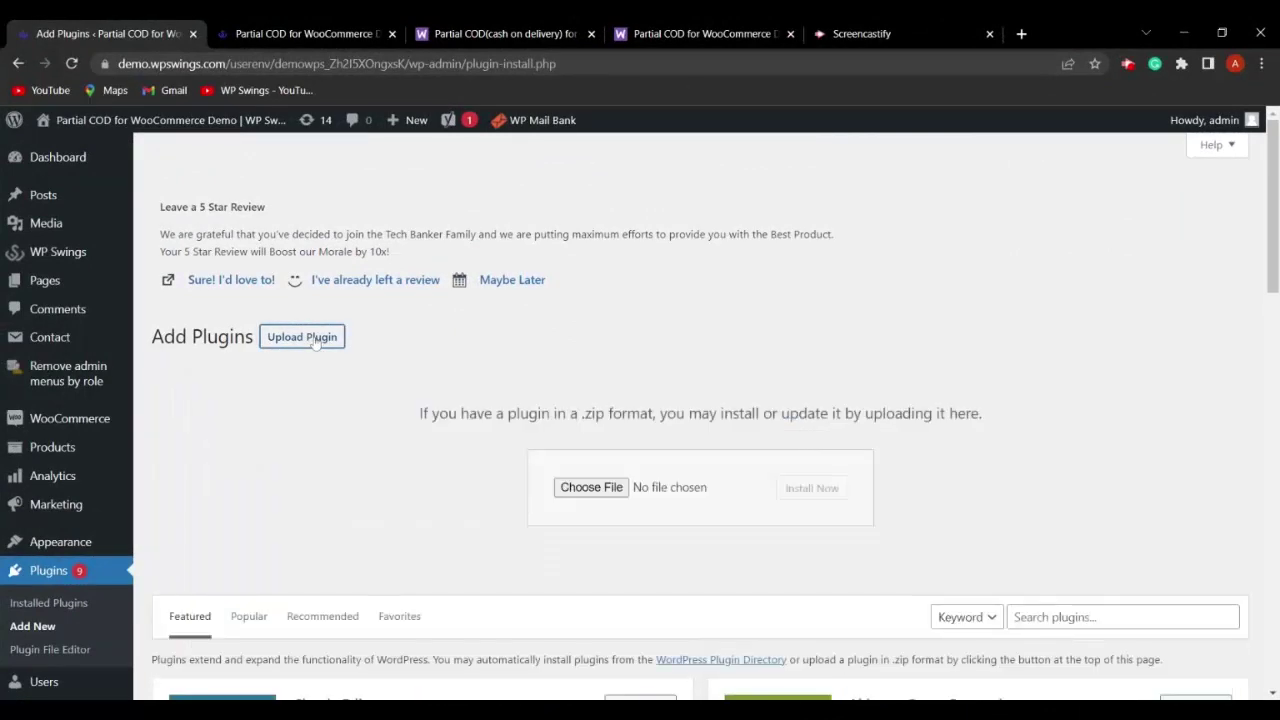
pyautogui.click(607, 494)
pyautogui.click(607, 494)
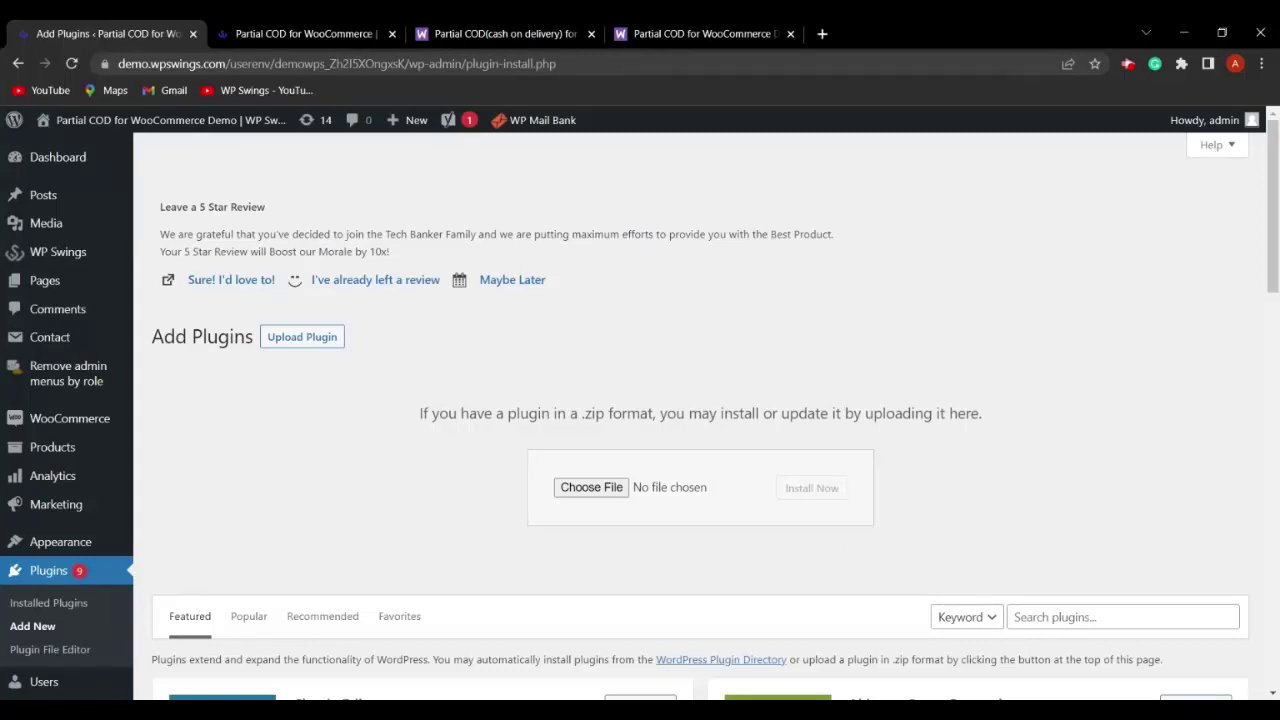
# Step: Switch on 'Enable Partial COD Globally' in the Partial COD for WooCommerce settings and save
pyautogui.moveTo(77, 250)
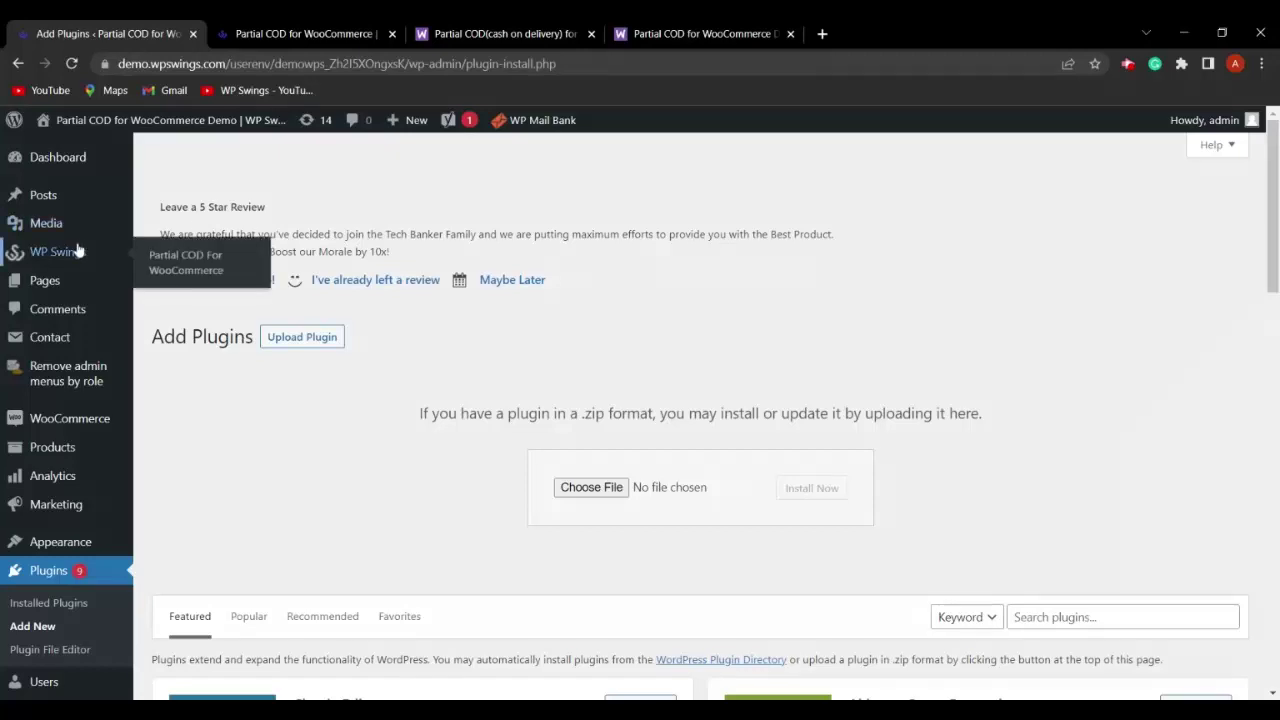
pyautogui.click(188, 273)
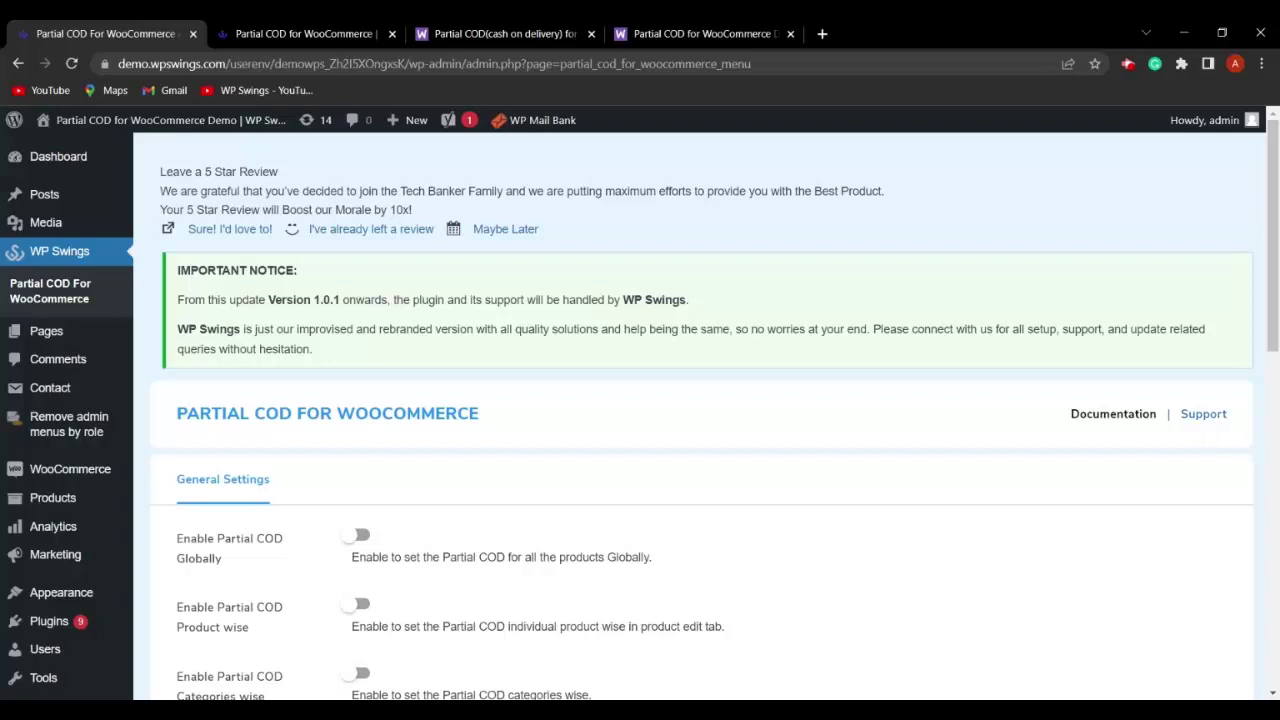
pyautogui.scroll(-2, 638, 385)
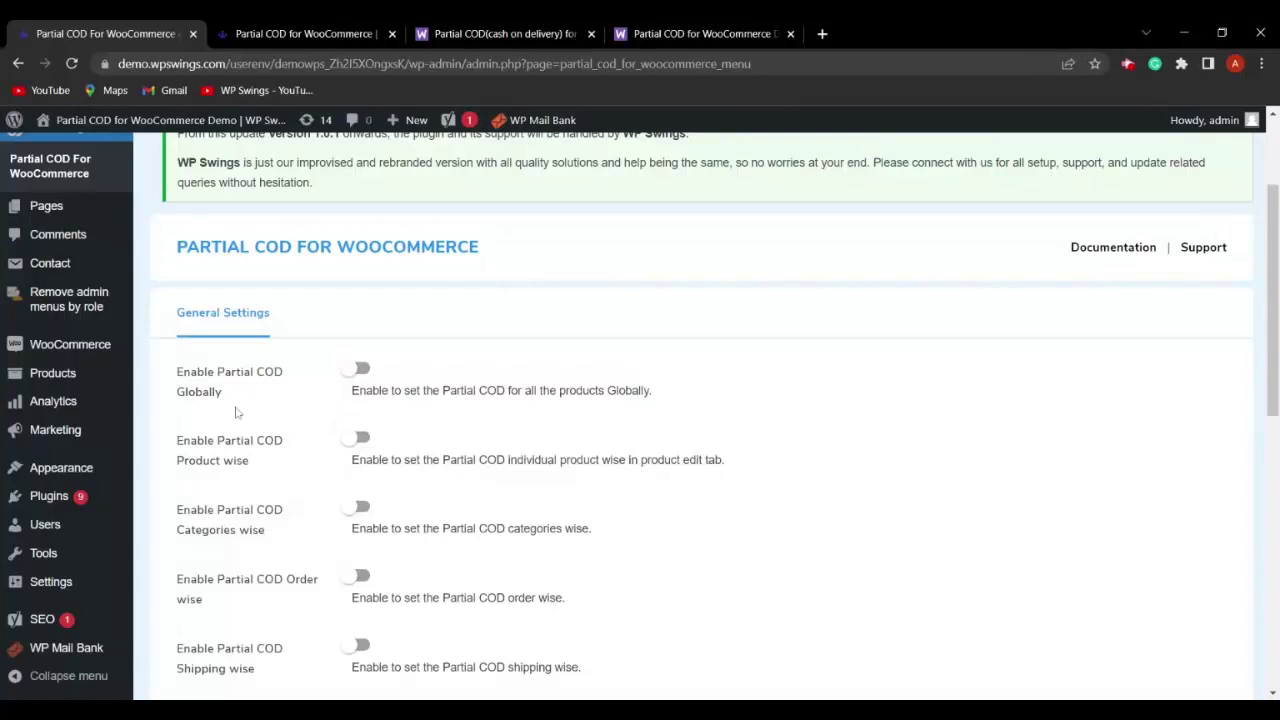
pyautogui.click(364, 370)
pyautogui.scroll(-6, 443, 537)
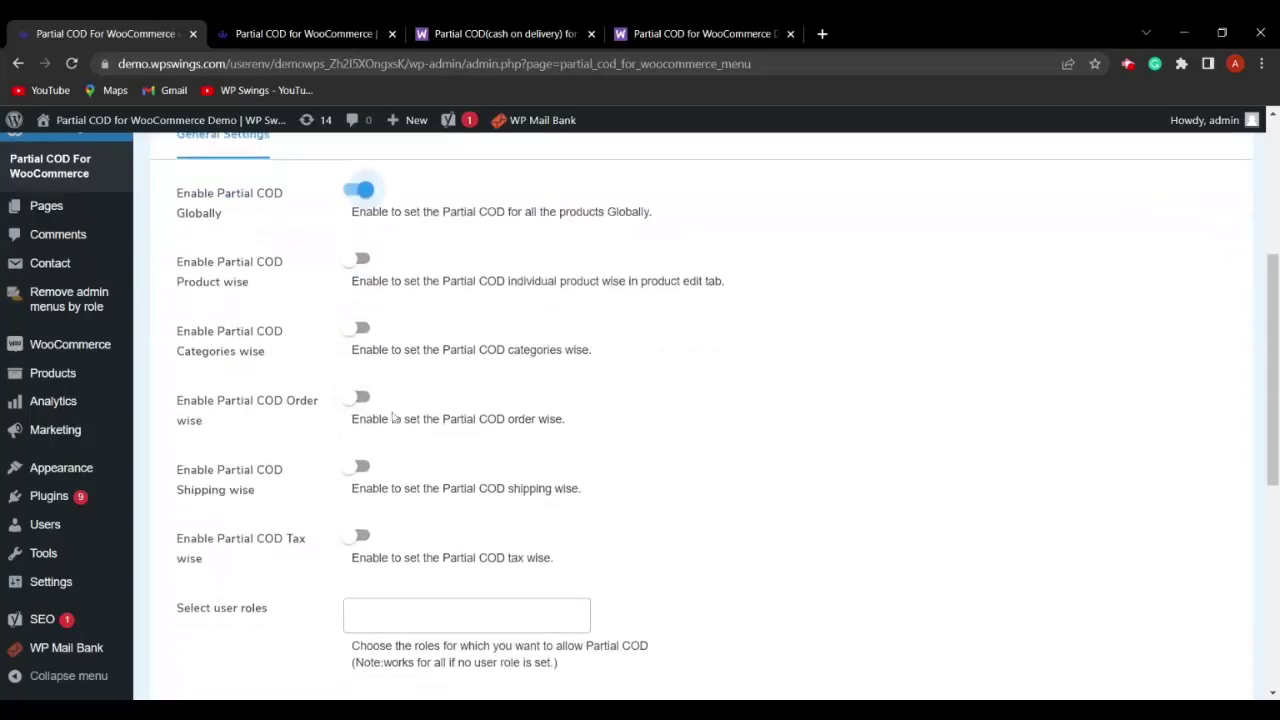
pyautogui.click(396, 585)
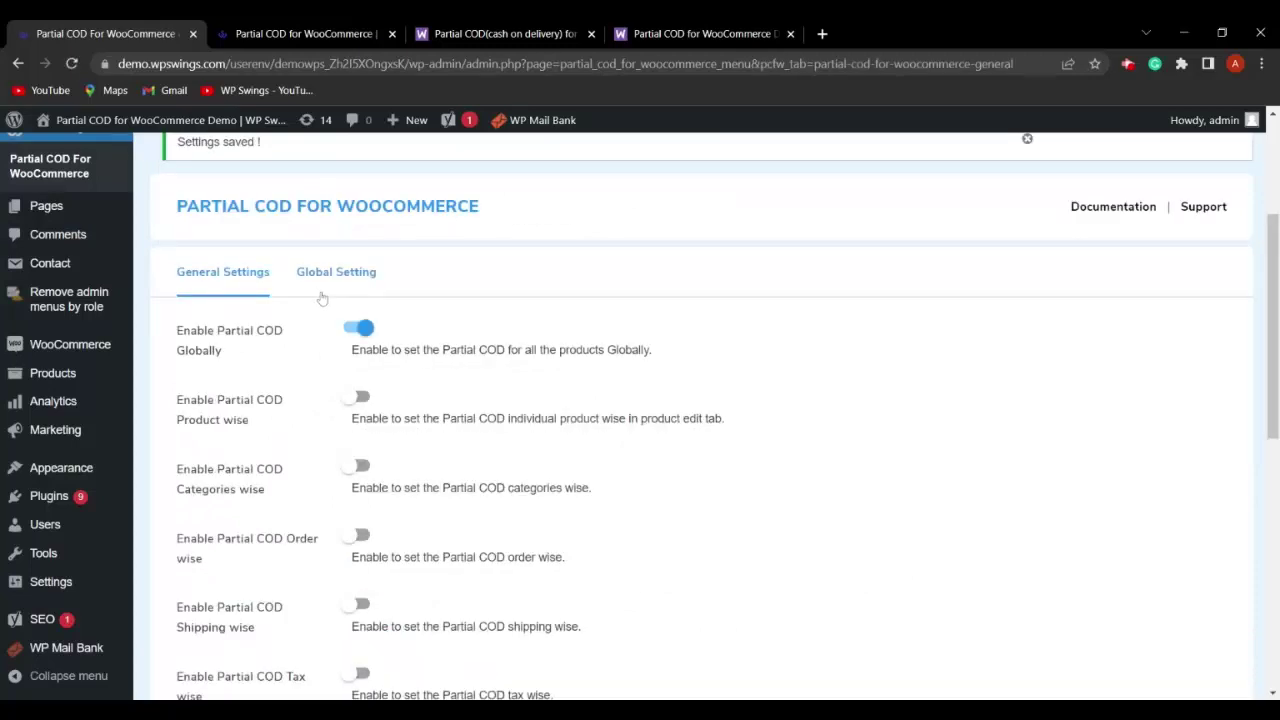
# Step: In Global Setting, keep payment type Fixed, change Global Price Value from 10 to 5, and save
pyautogui.click(337, 272)
pyautogui.scroll(-2, 334, 450)
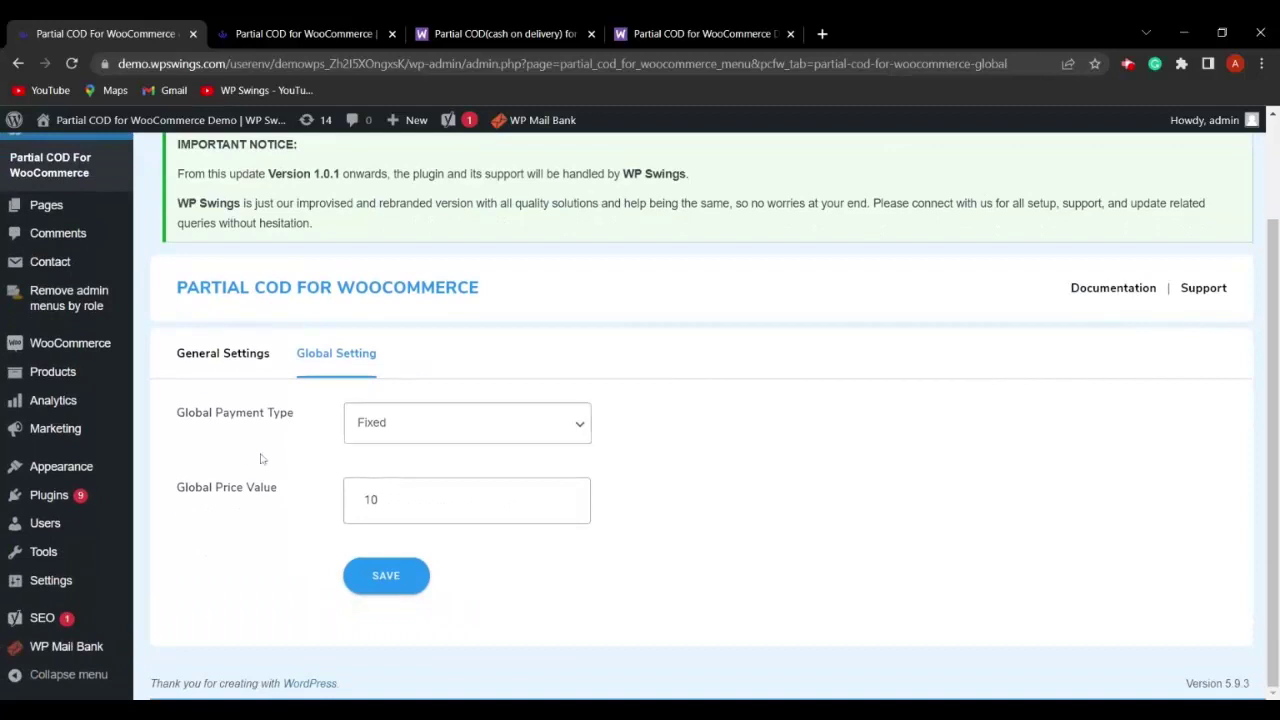
pyautogui.click(425, 436)
pyautogui.click(437, 465)
pyautogui.press('Up')
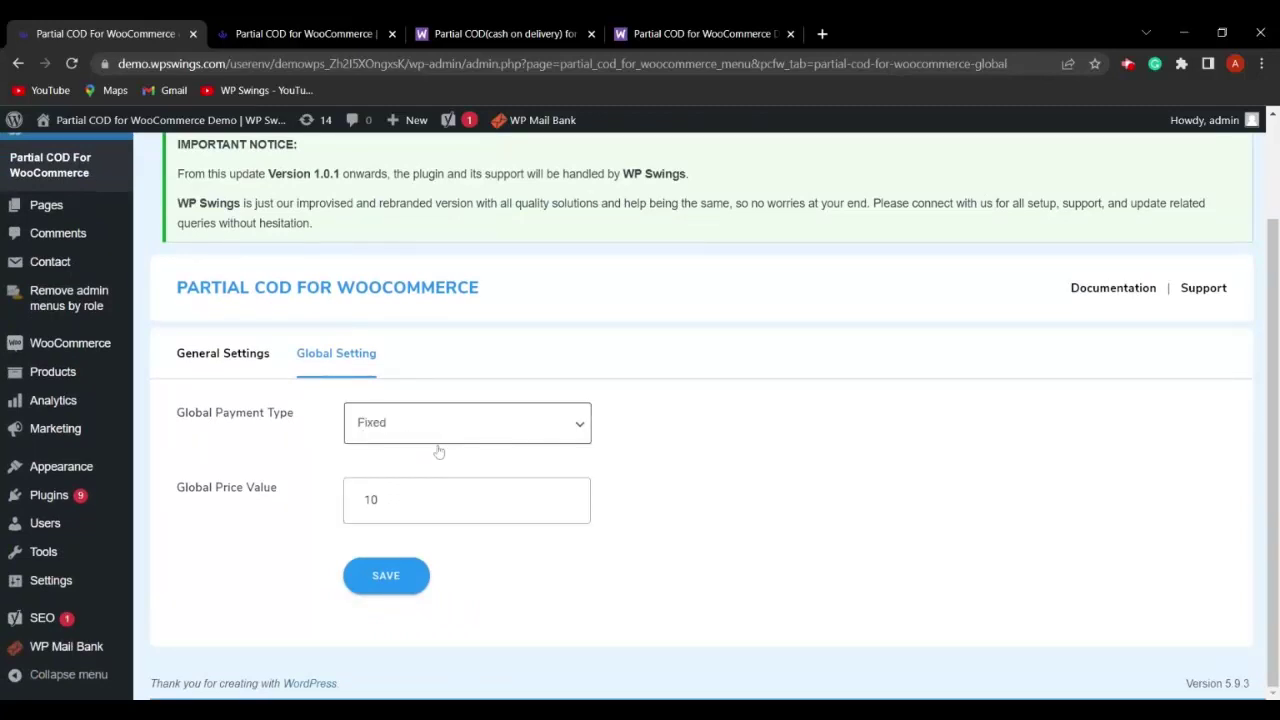
pyautogui.click(430, 484)
pyautogui.press('BackSpace')
pyautogui.press('BackSpace')
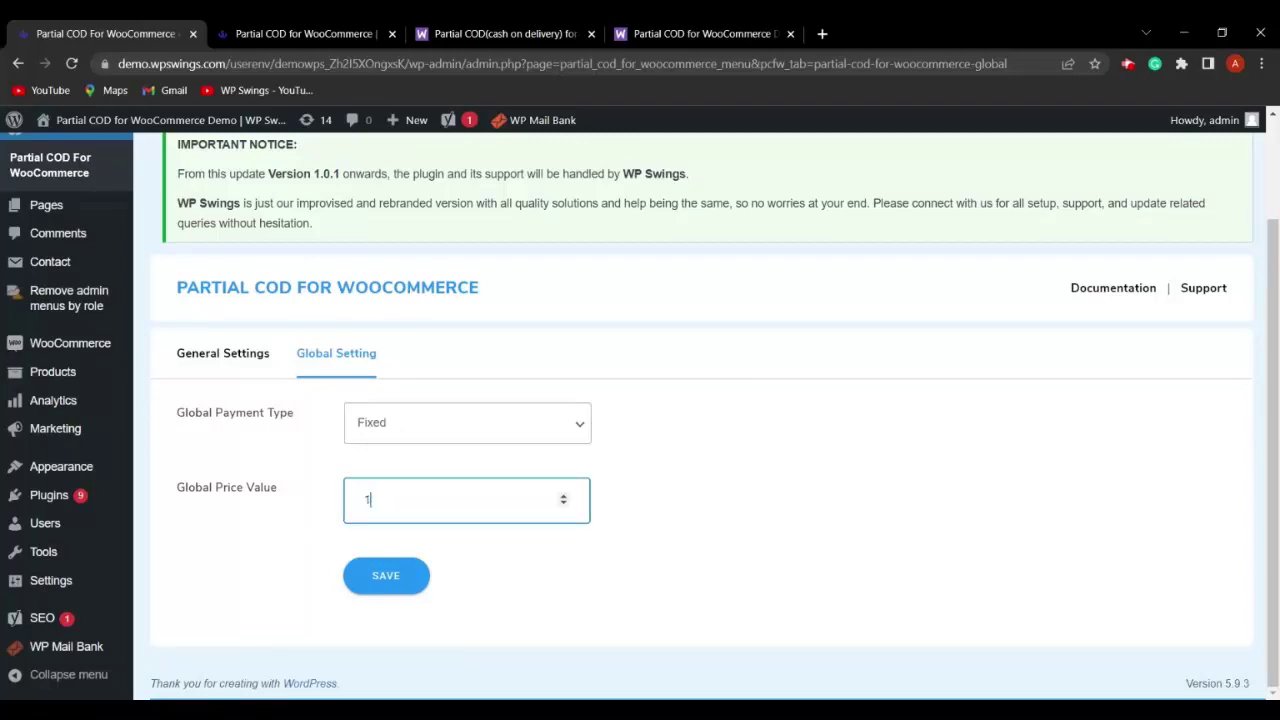
pyautogui.write('5')
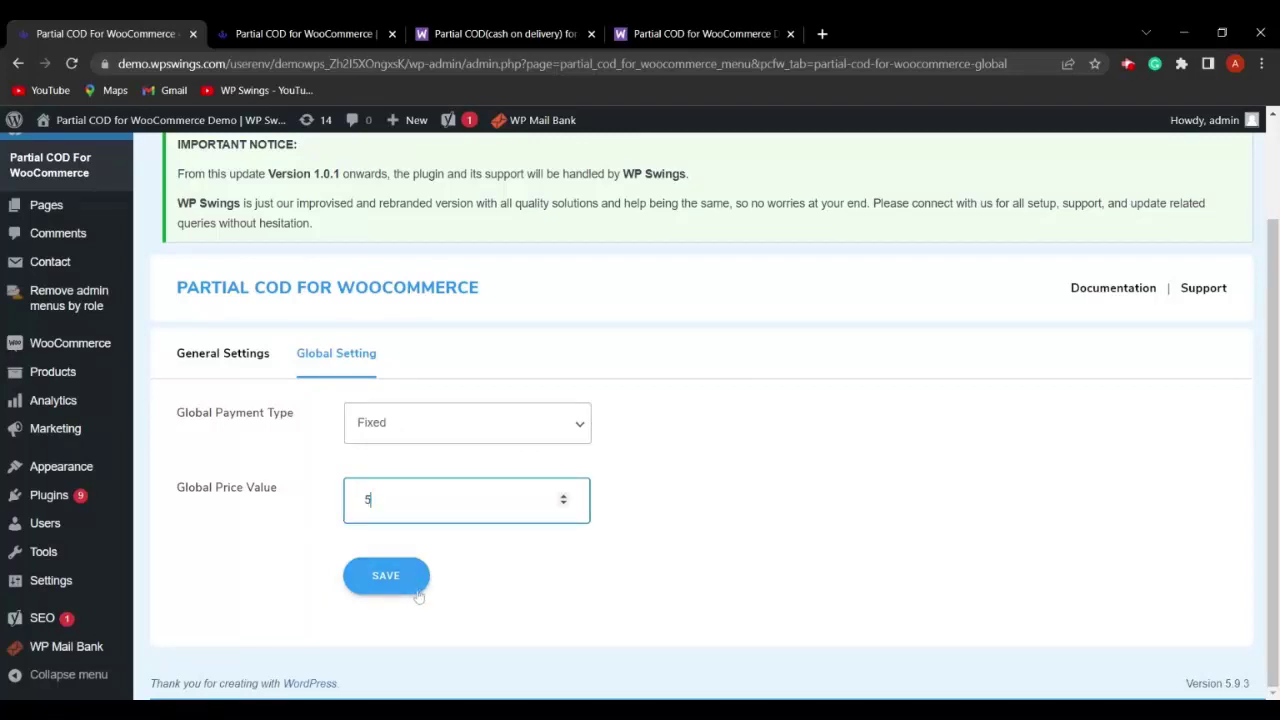
pyautogui.click(412, 586)
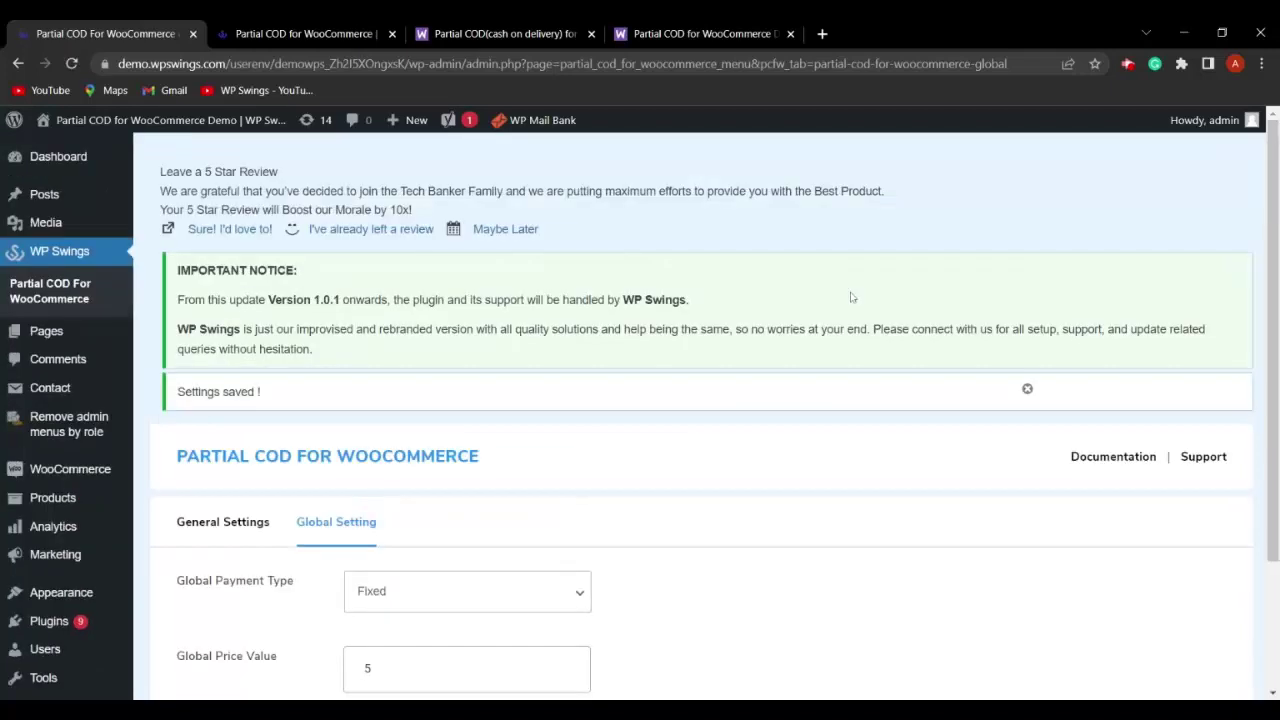
# Step: Add Beanie and Beanie with Logo to the cart, then go from the cart to checkout
pyautogui.click(1027, 388)
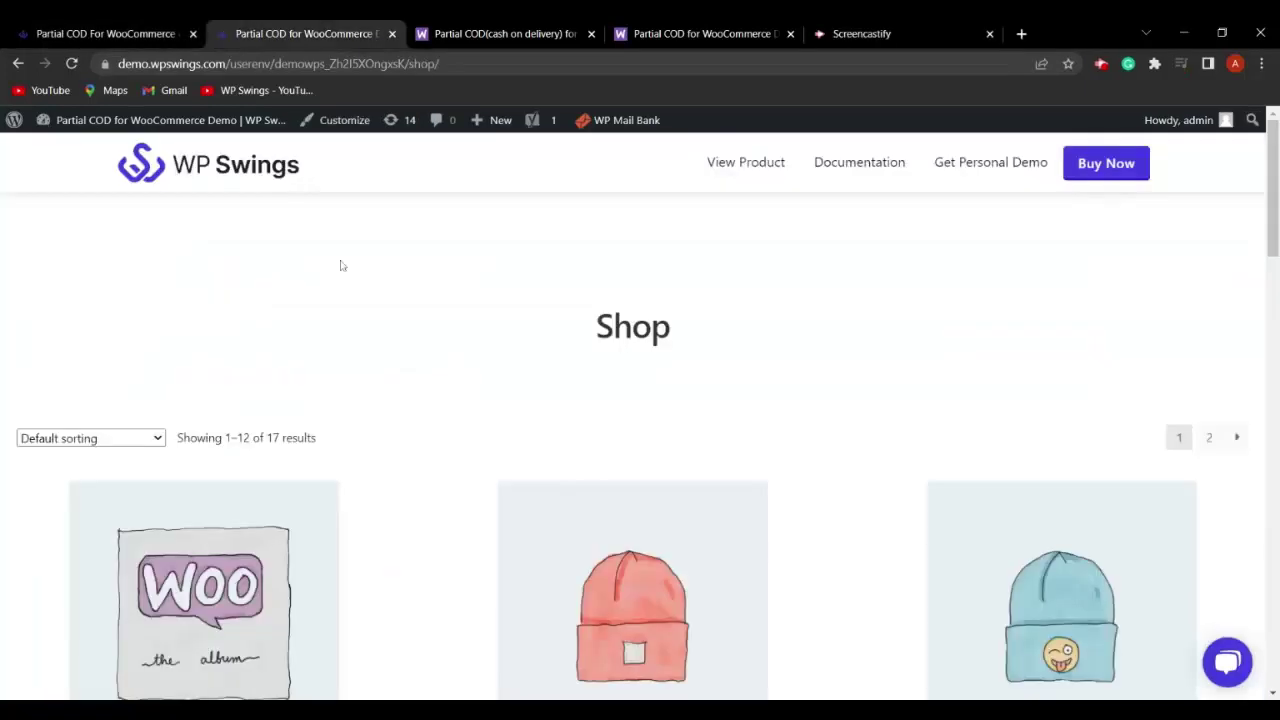
pyautogui.scroll(-2, 468, 403)
pyautogui.scroll(-2, 481, 400)
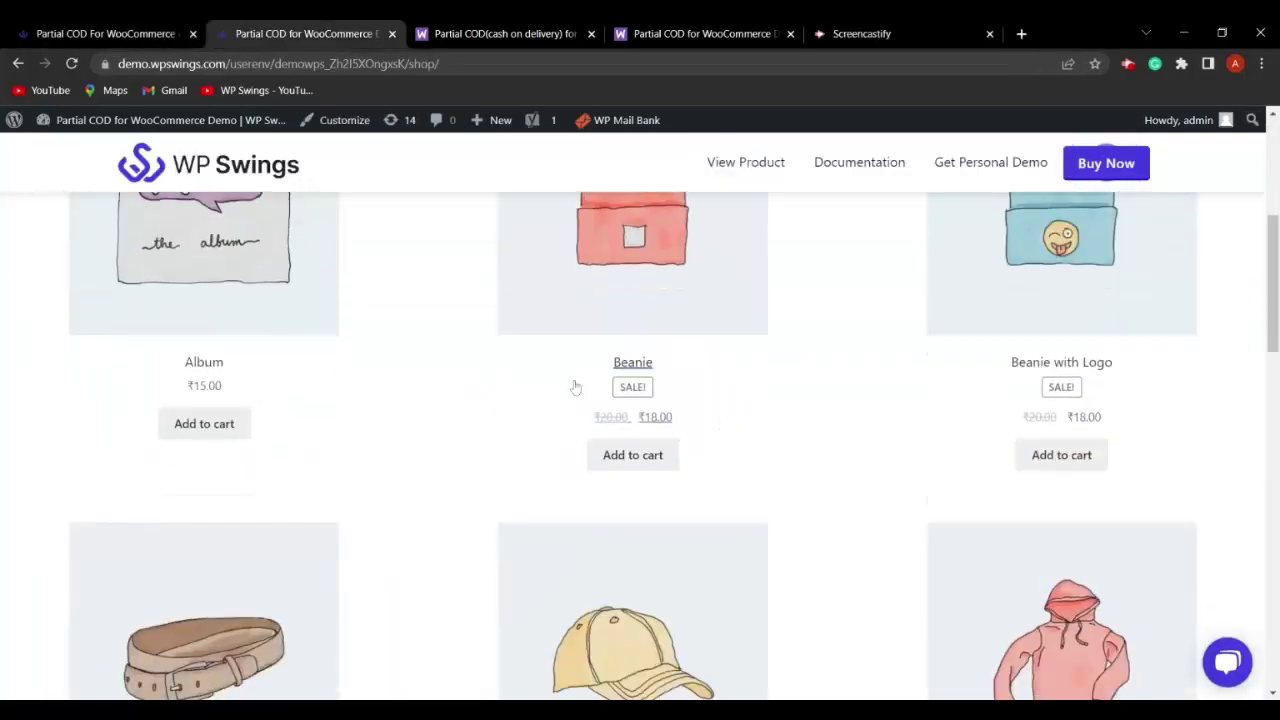
pyautogui.click(632, 455)
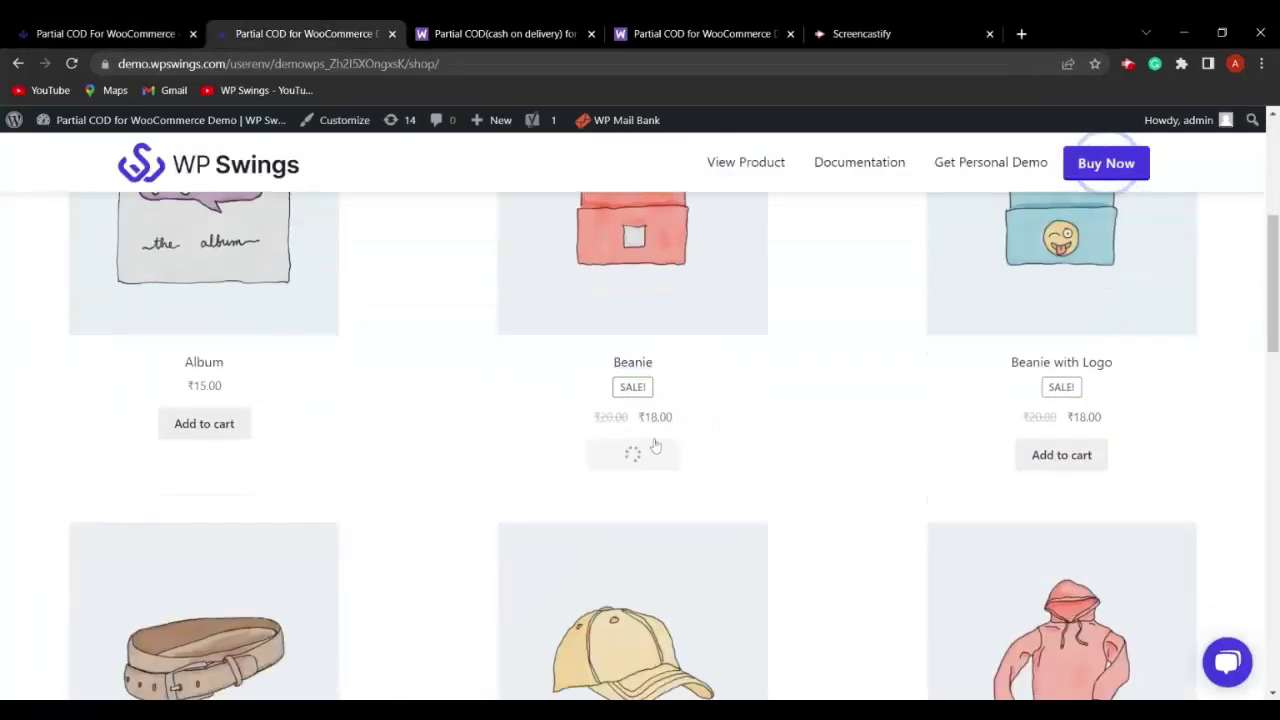
pyautogui.click(1066, 457)
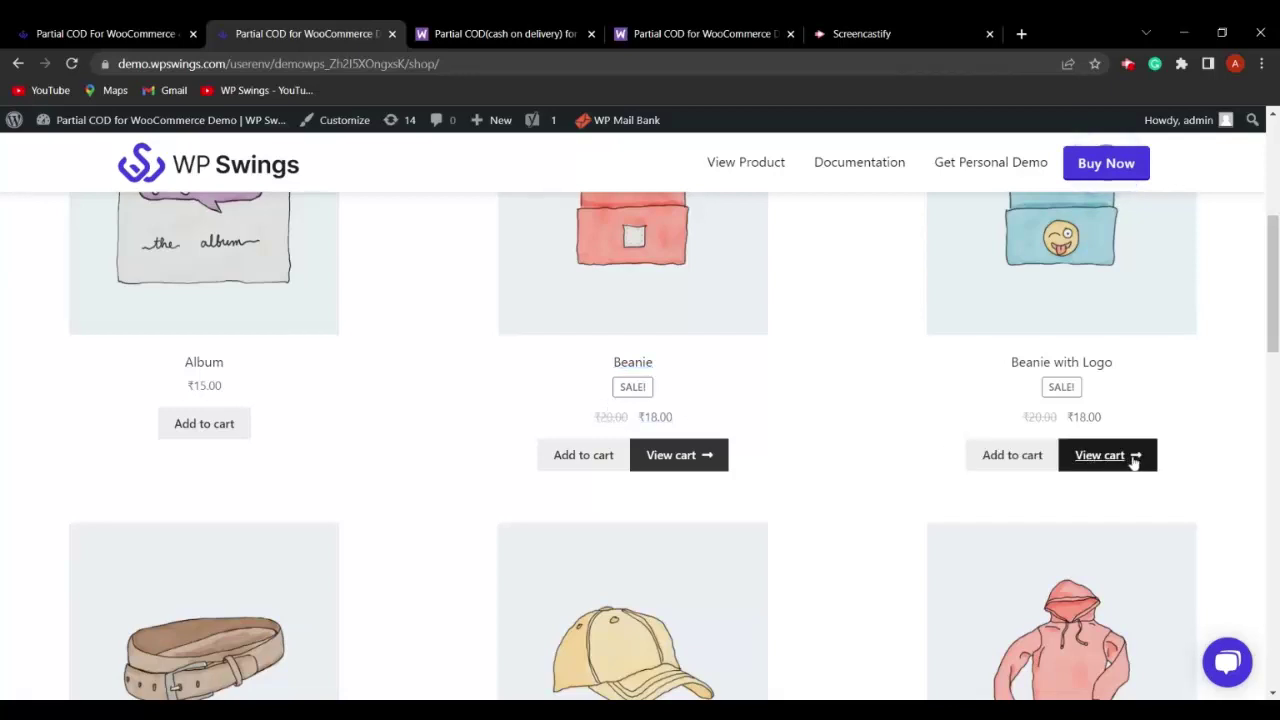
pyautogui.click(1134, 458)
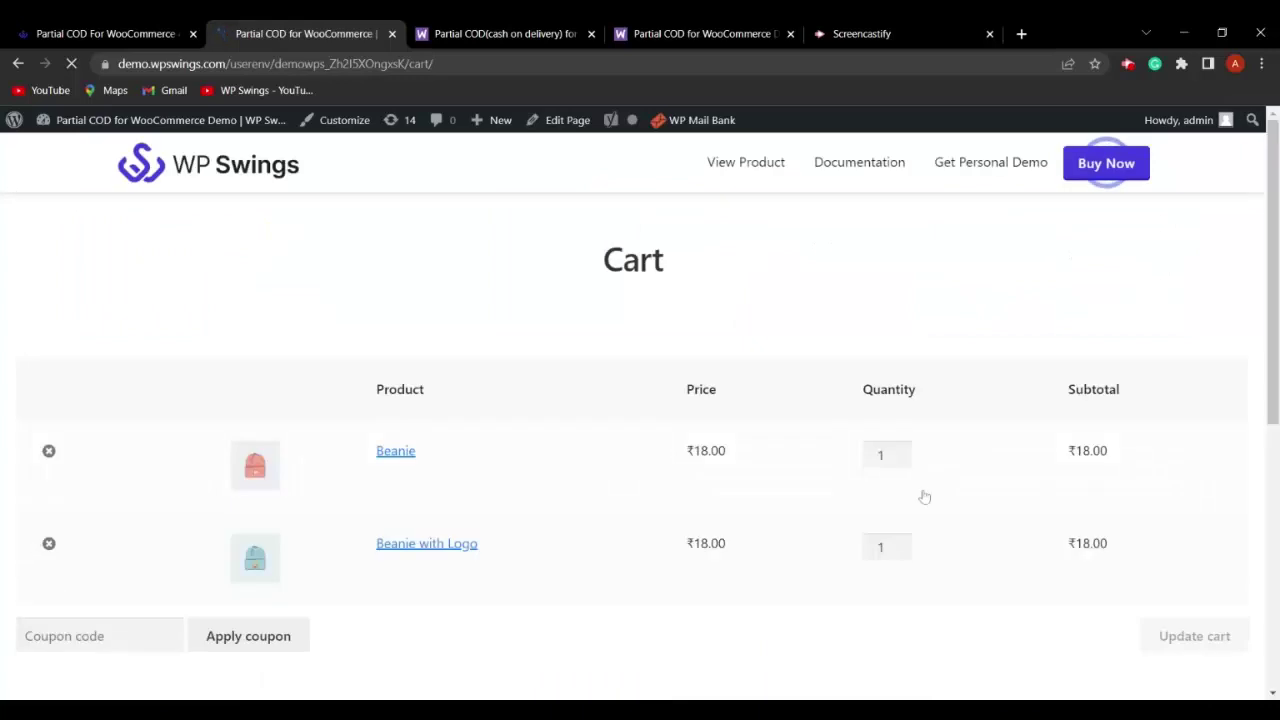
pyautogui.scroll(-2, 671, 543)
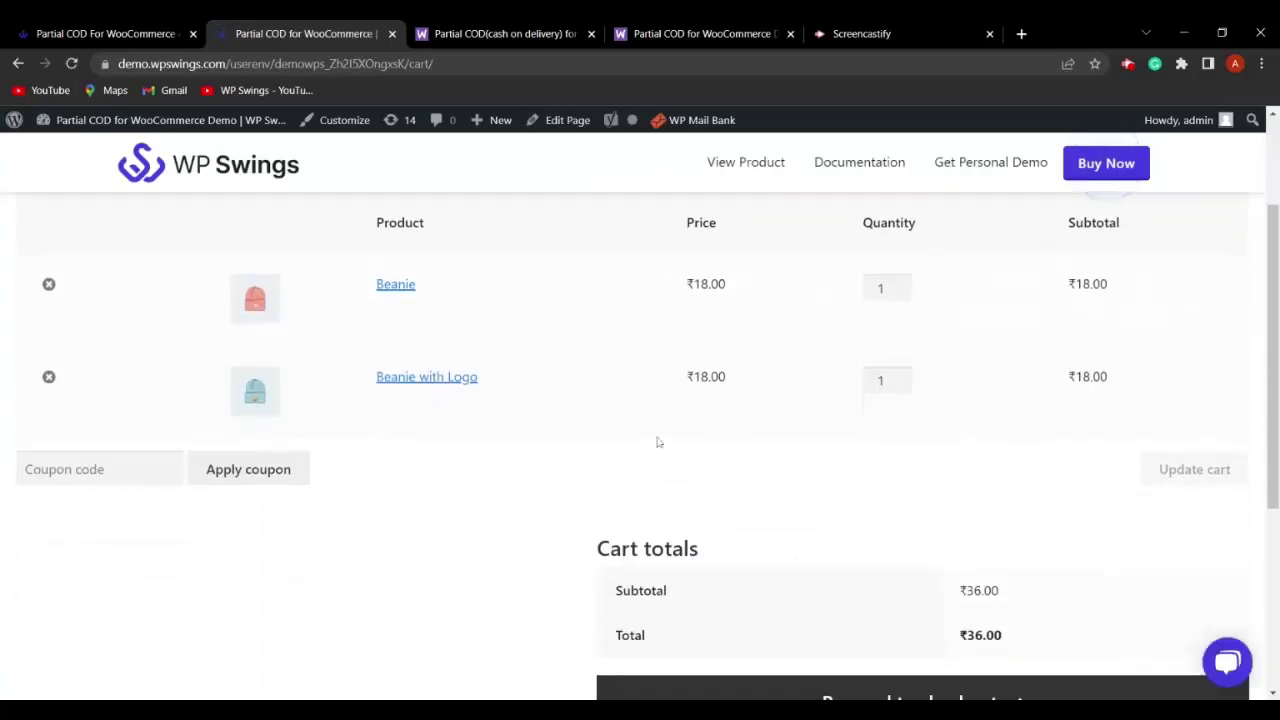
pyautogui.scroll(-2, 658, 442)
pyautogui.click(980, 543)
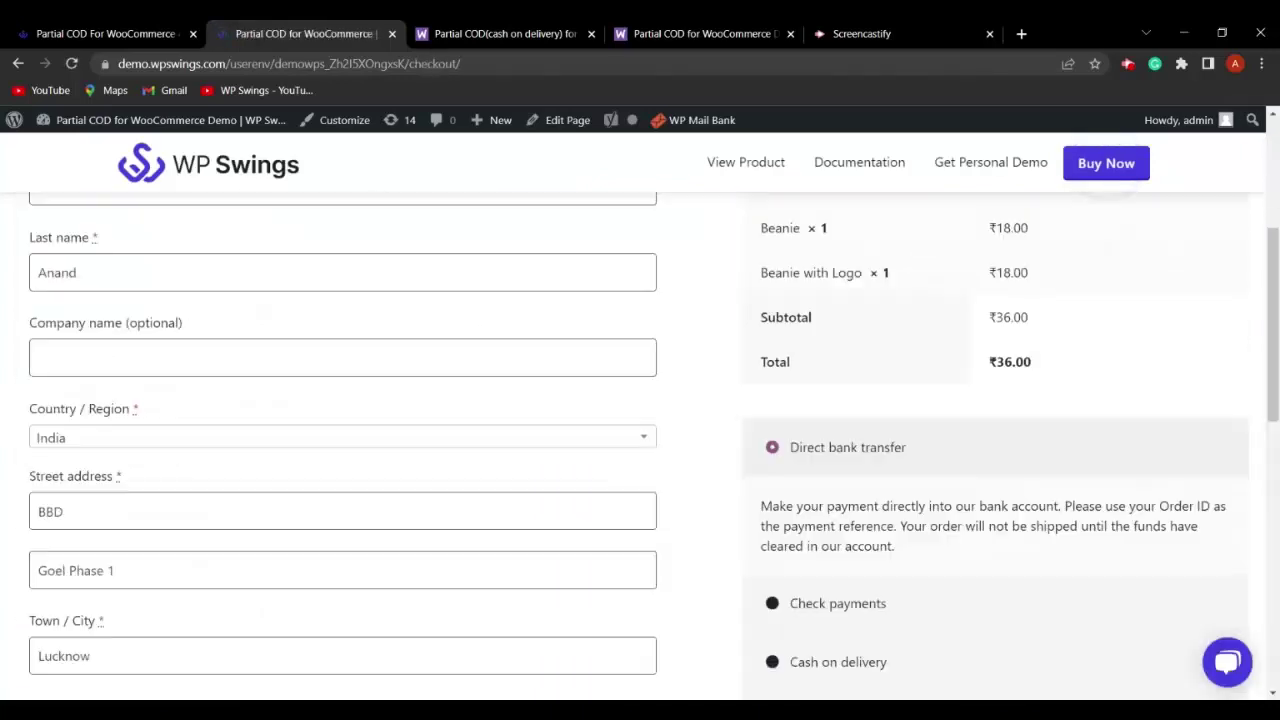
pyautogui.scroll(-2, 868, 510)
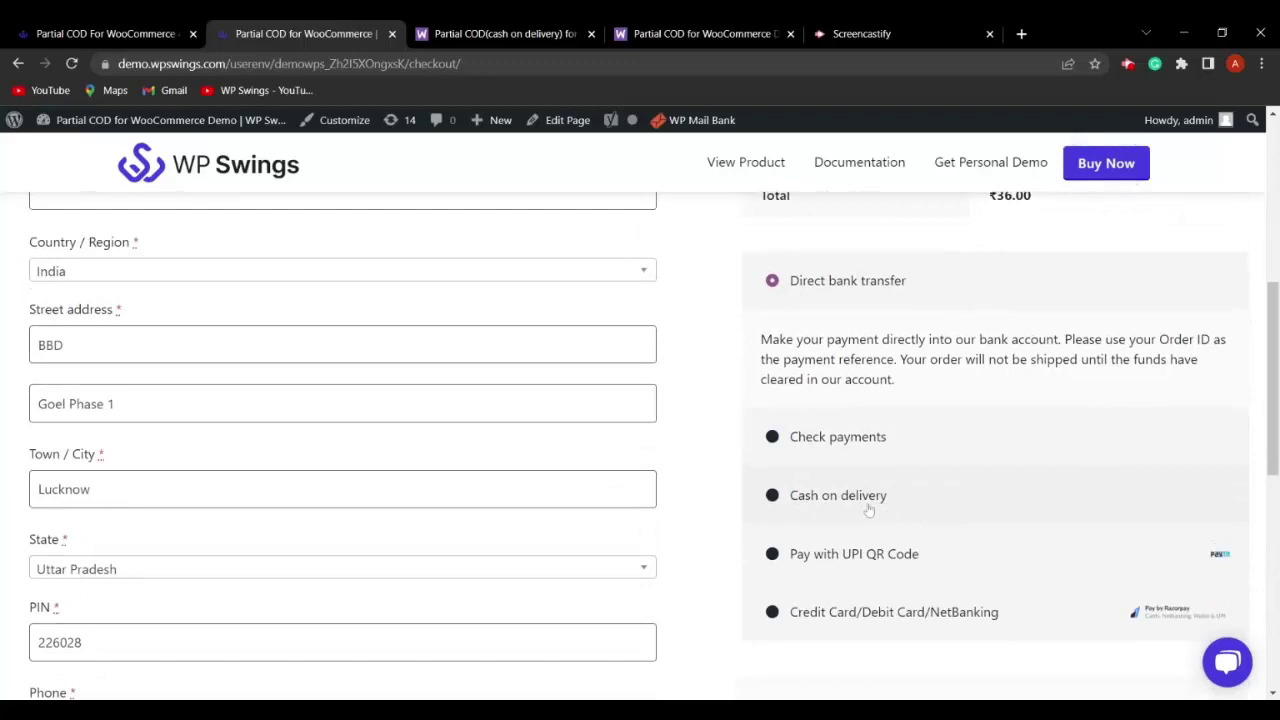
# Step: Select Cash on delivery as the payment method and review the checkout page
pyautogui.click(869, 497)
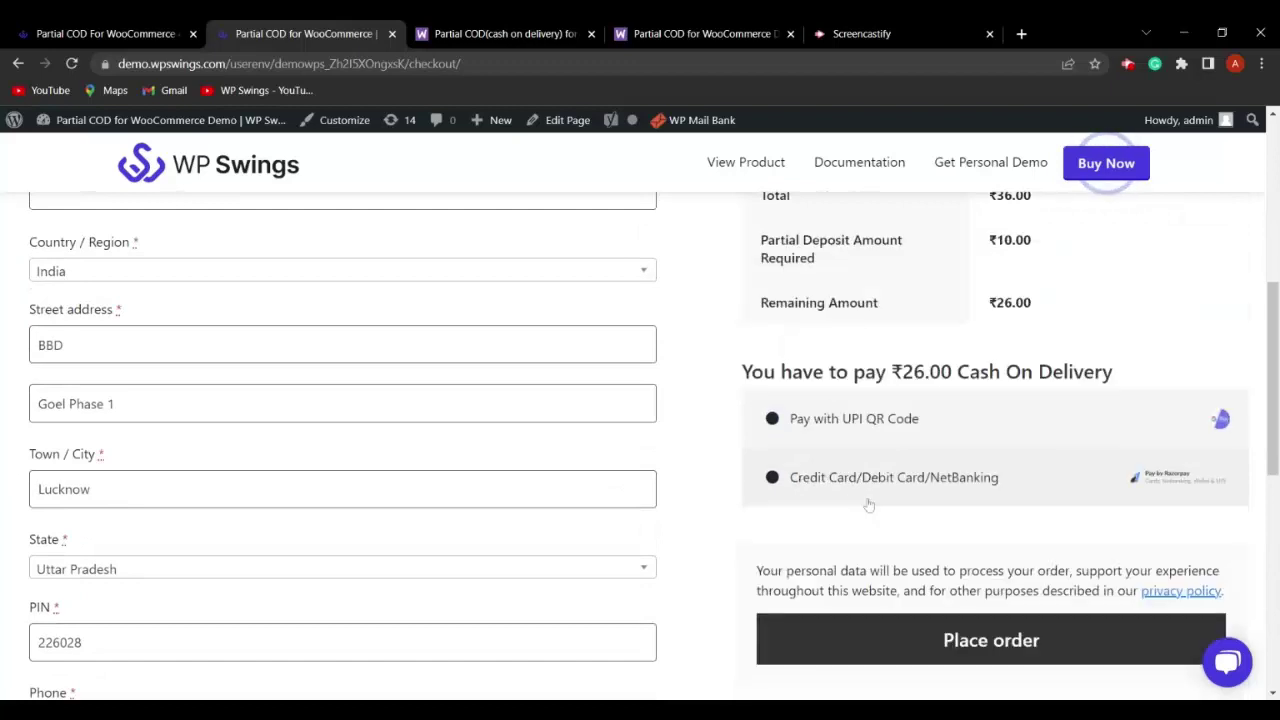
pyautogui.scroll(3, 860, 508)
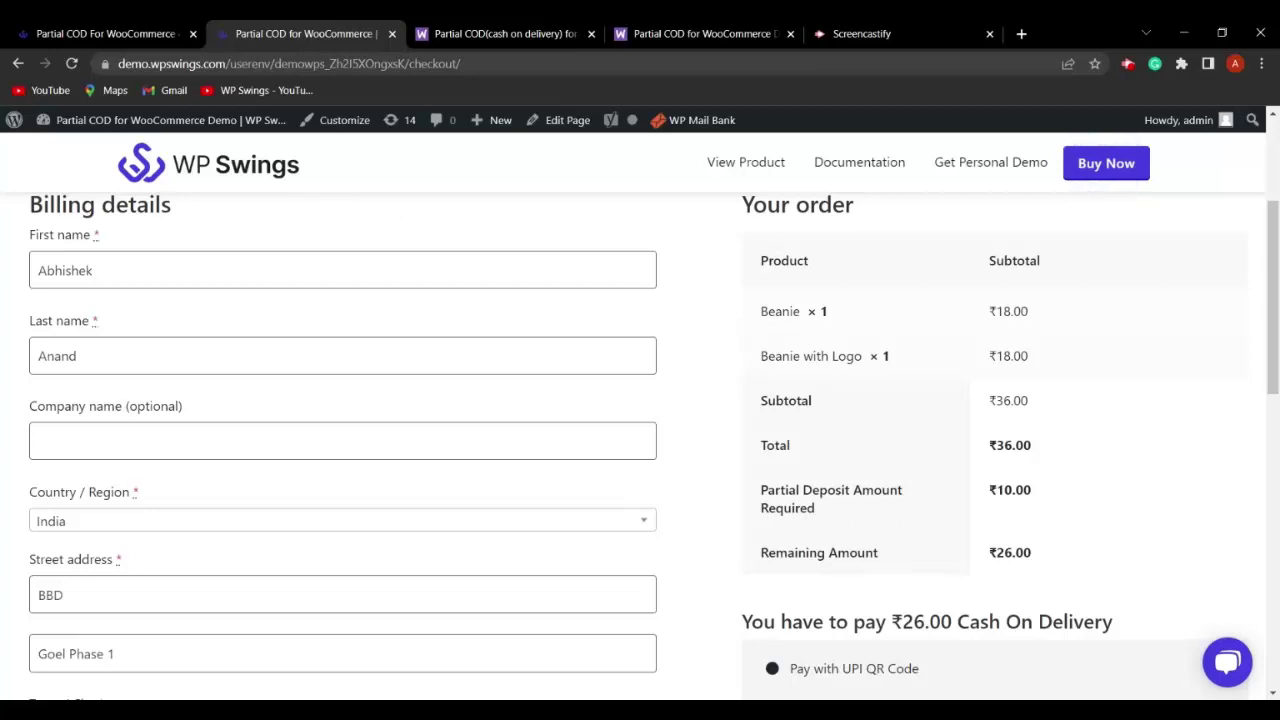
pyautogui.scroll(-2, 1058, 478)
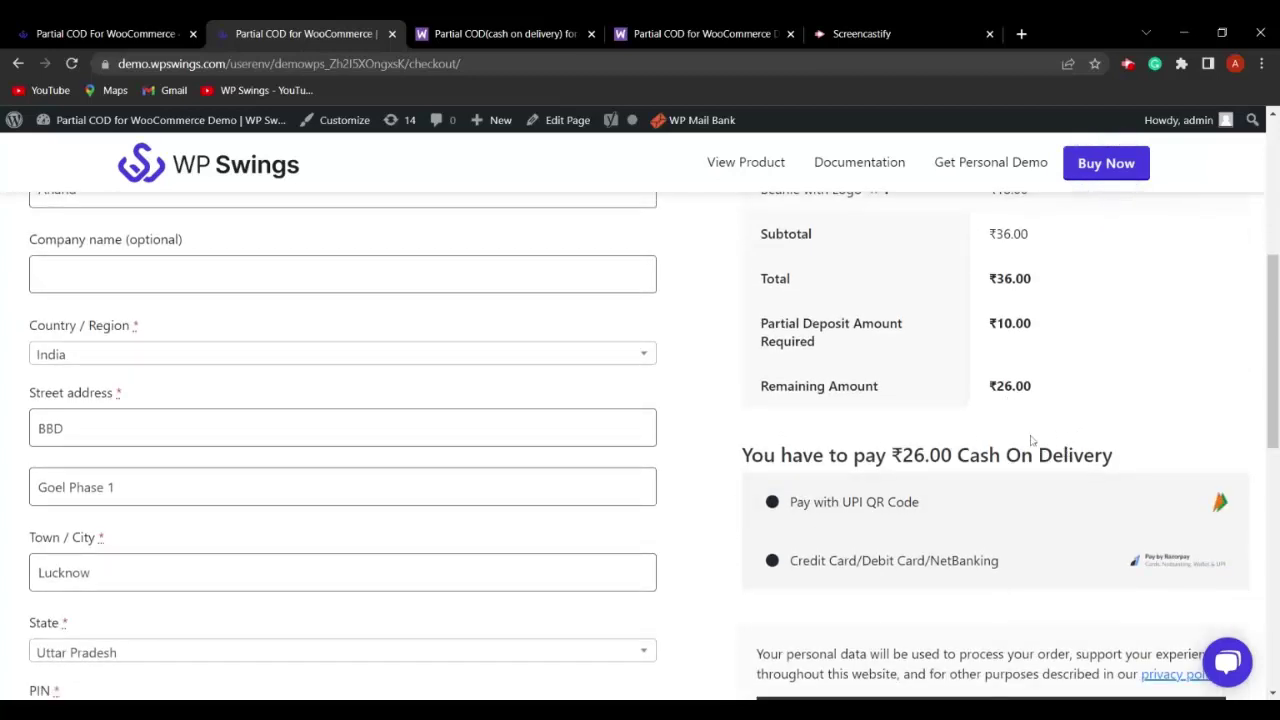
pyautogui.scroll(-1, 969, 504)
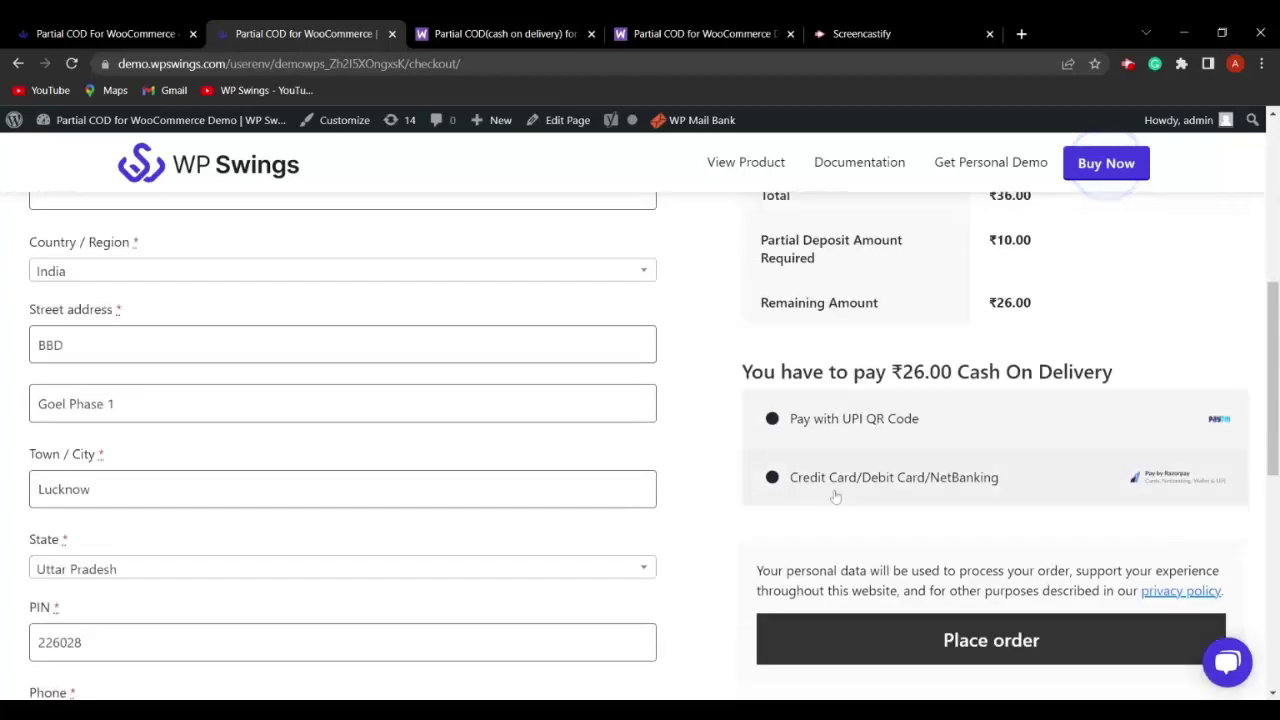
# Step: Place order 144 with card or net banking for the deposit, then close the Razorpay popup
pyautogui.click(835, 418)
pyautogui.scroll(-2, 900, 400)
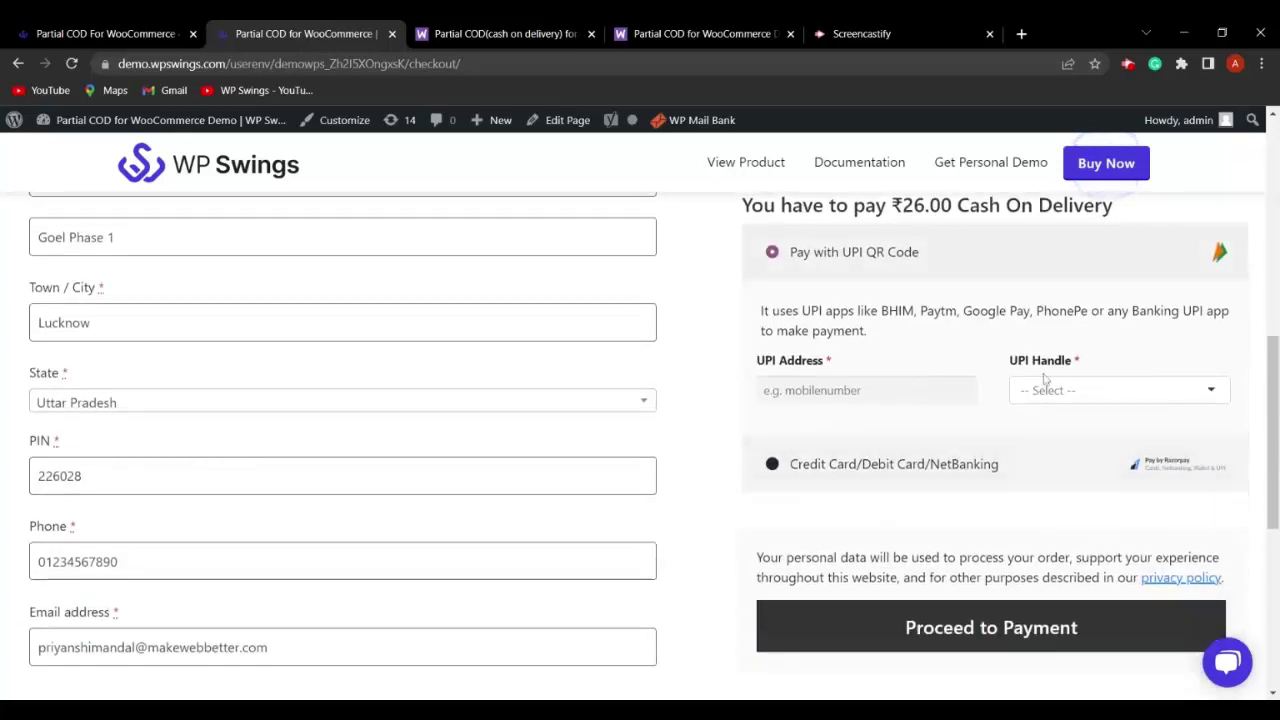
pyautogui.click(826, 466)
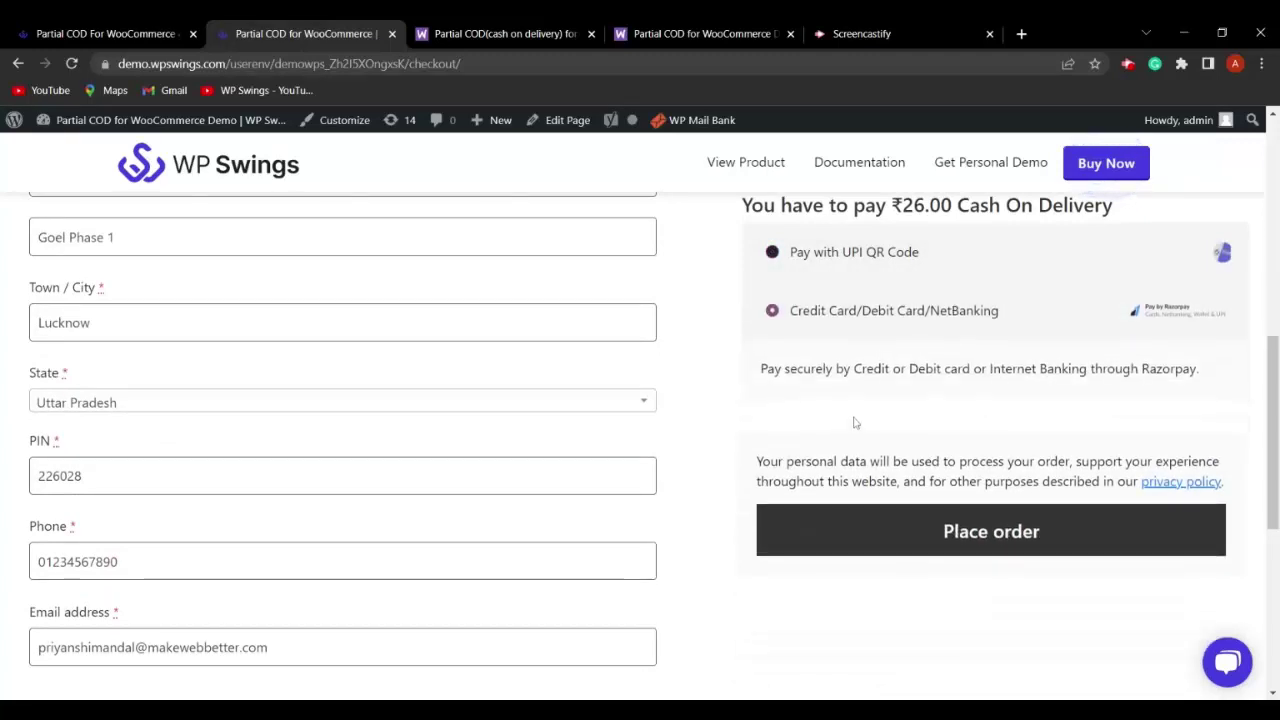
pyautogui.click(997, 540)
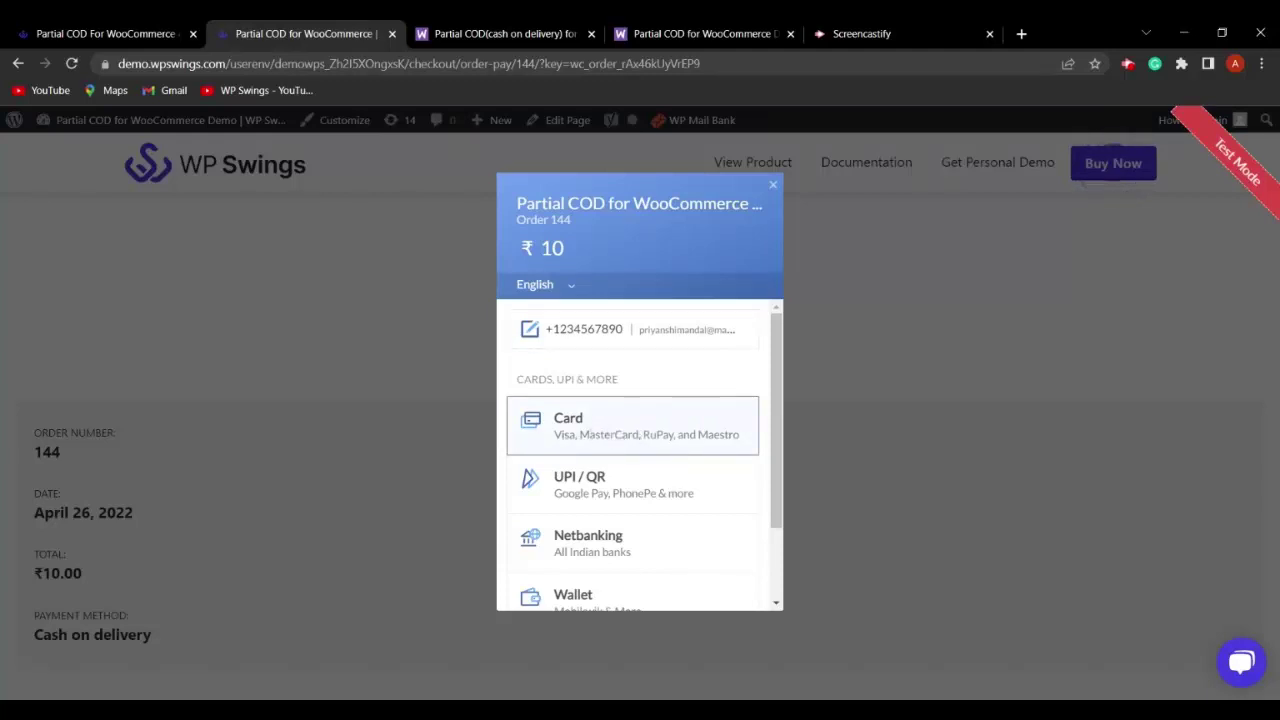
pyautogui.click(773, 188)
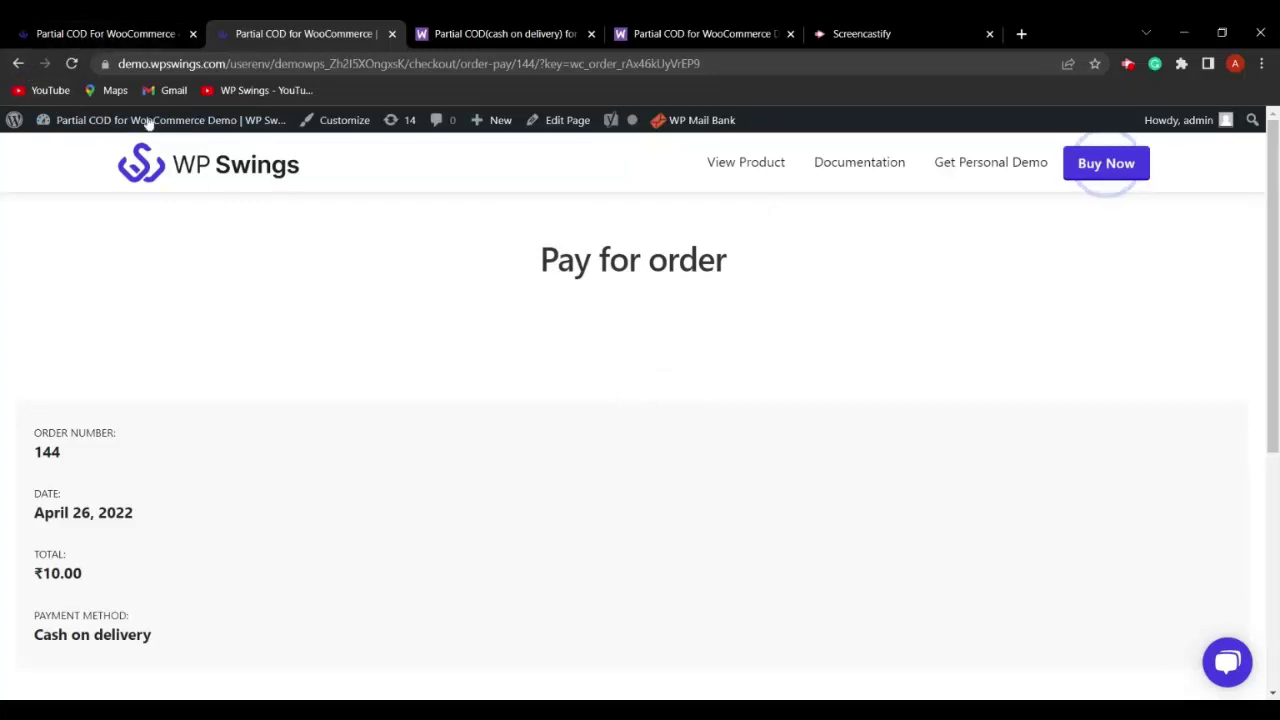
pyautogui.click(125, 32)
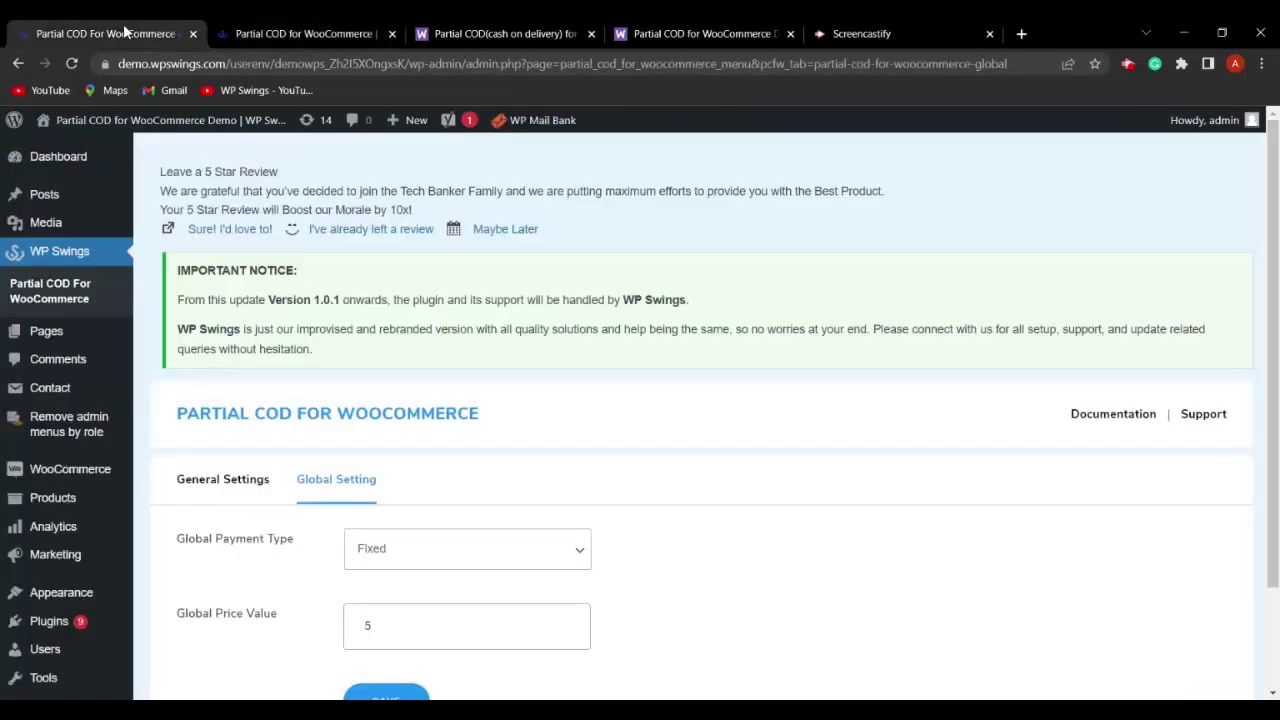
# Step: In General Settings, turn on 'Enable Partial COD Product wise' and save
pyautogui.click(230, 481)
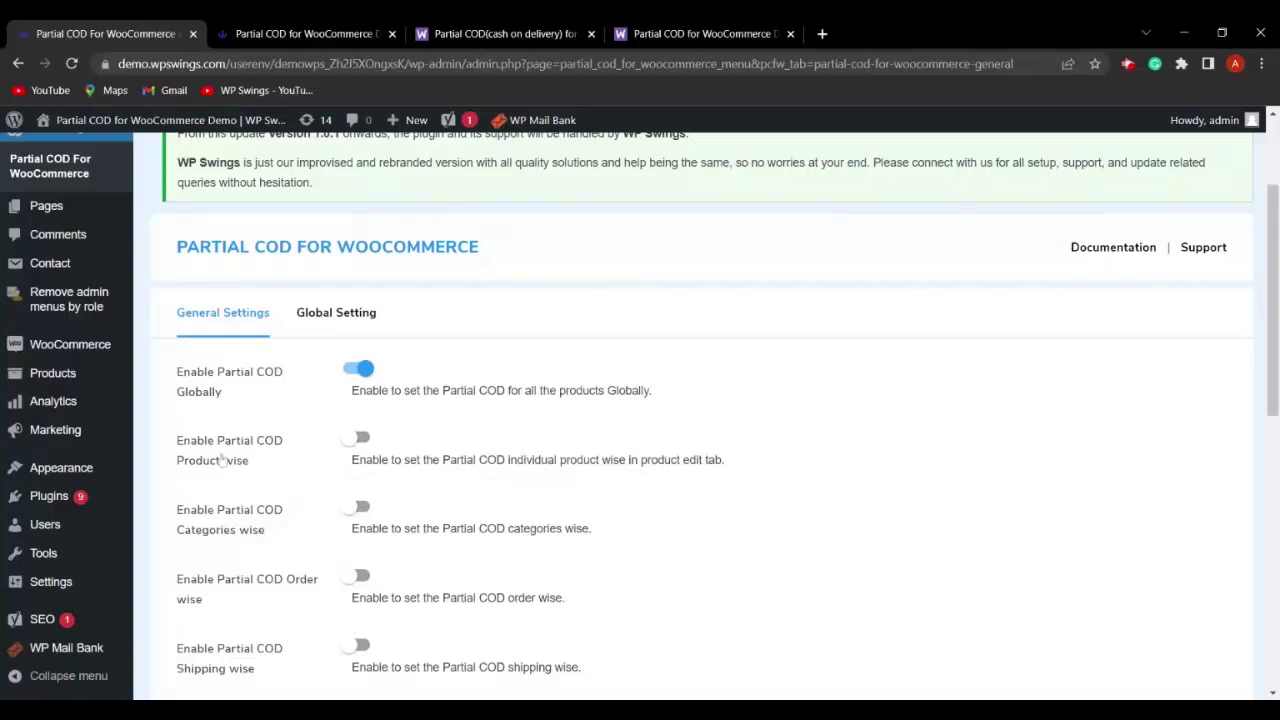
pyautogui.click(360, 440)
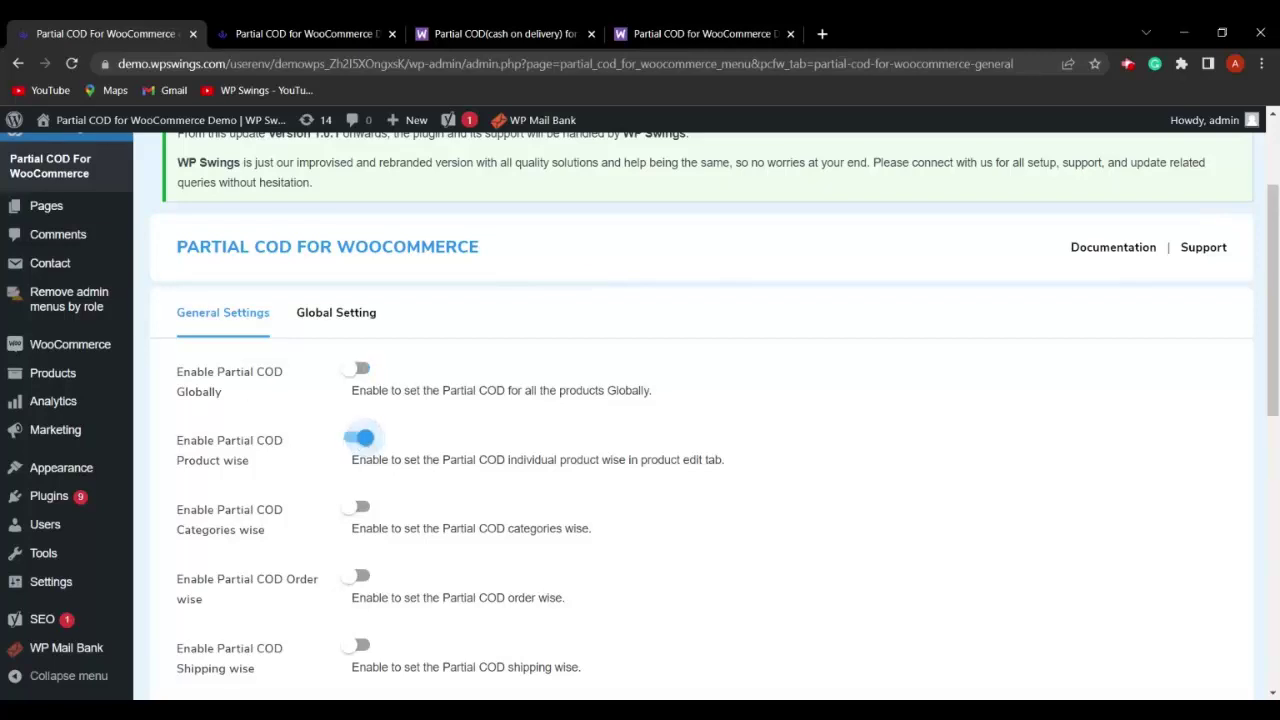
pyautogui.scroll(-1, 254, 370)
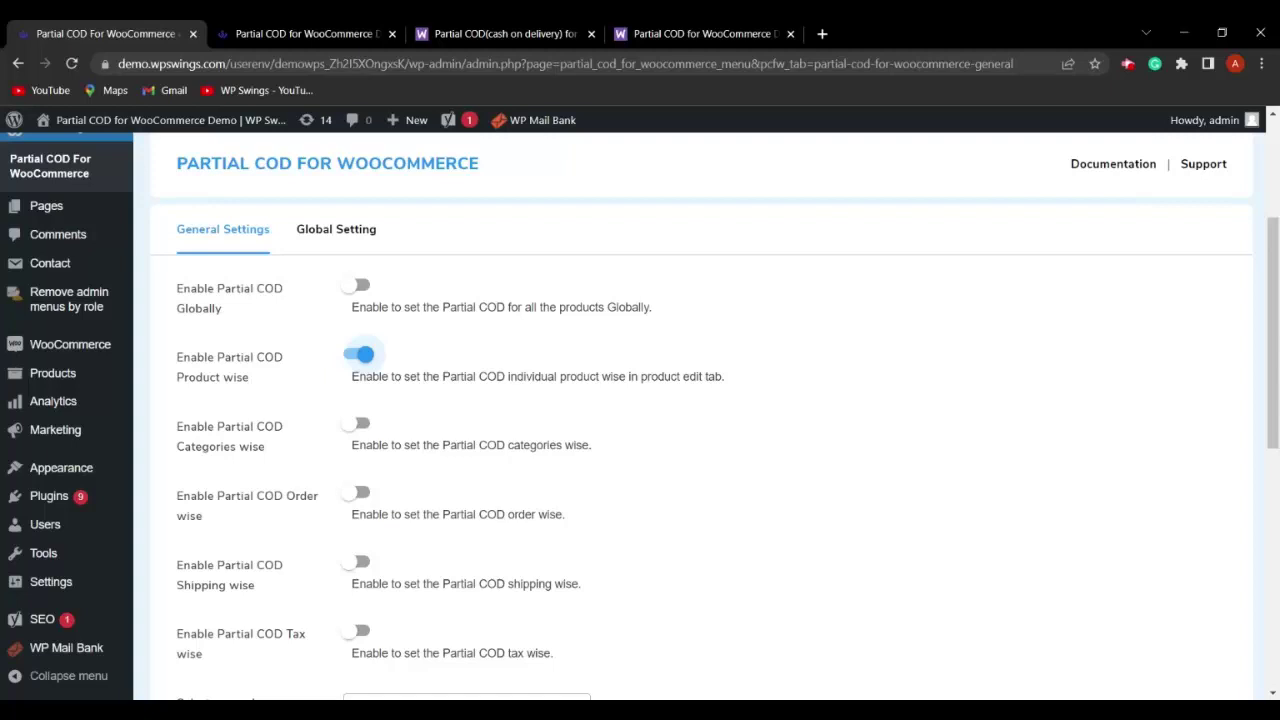
pyautogui.scroll(-6, 270, 390)
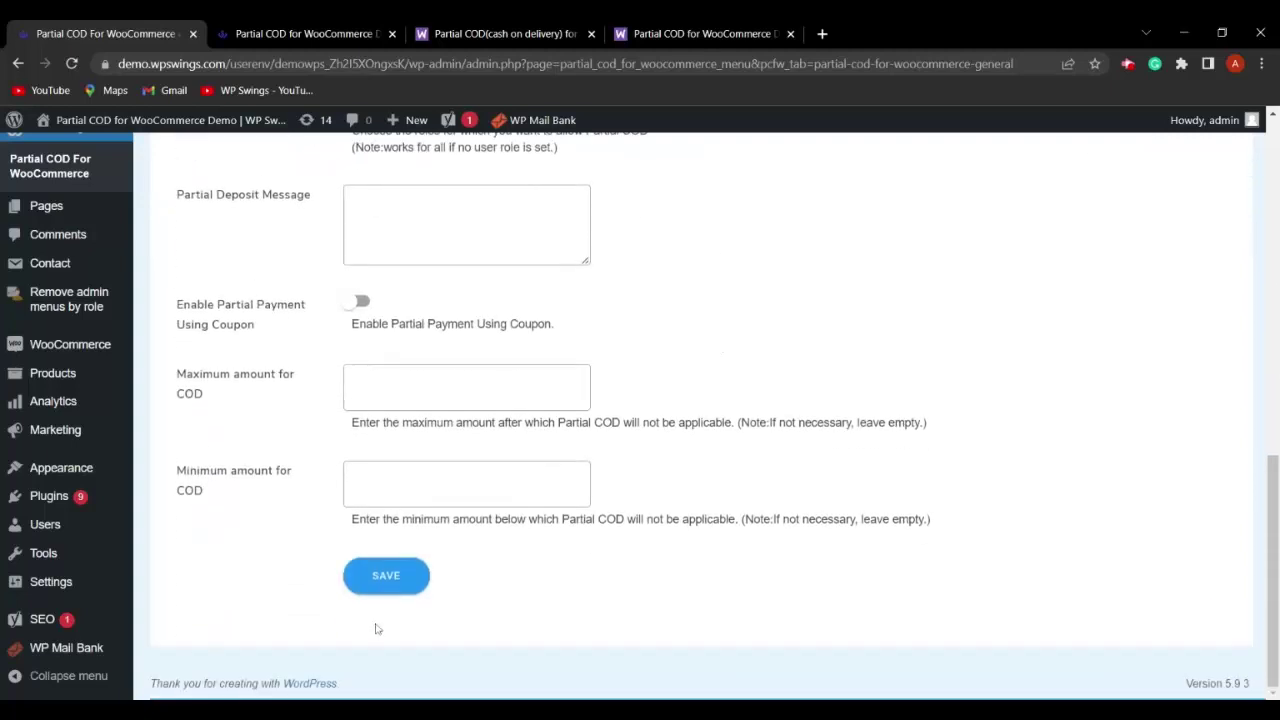
pyautogui.click(386, 576)
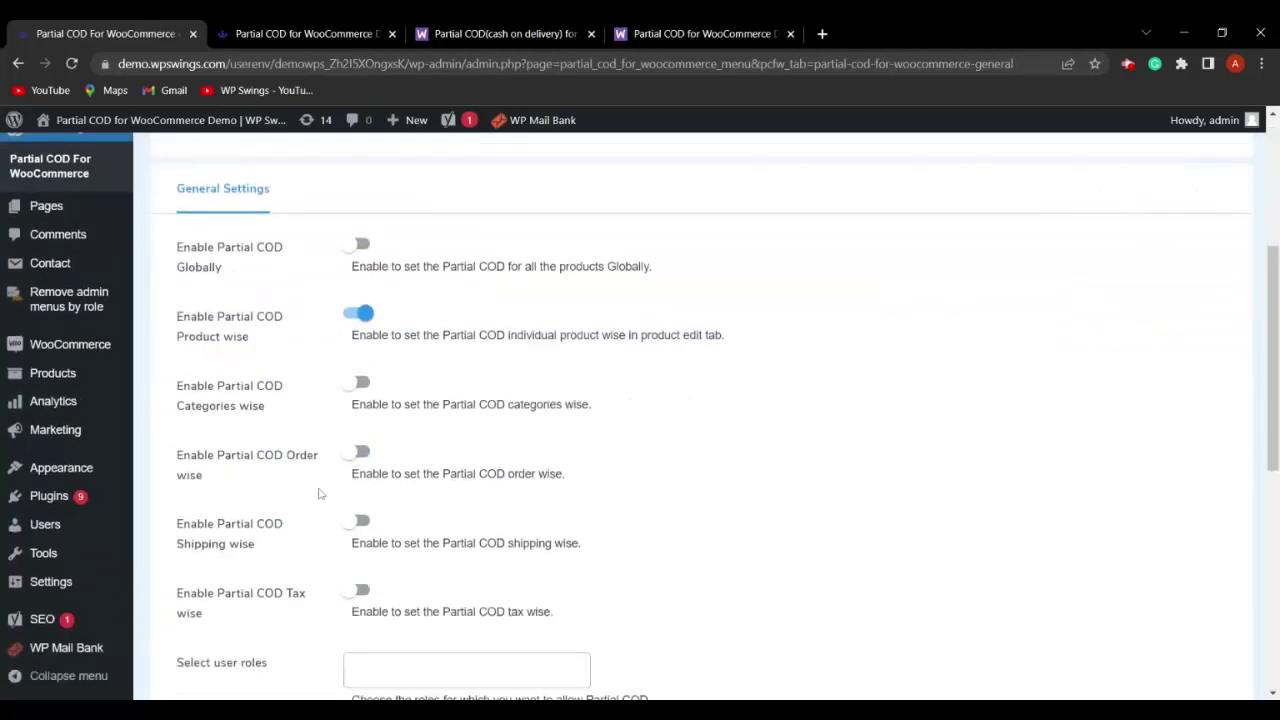
# Step: Open T-Shirt with Logo for editing from the All Products list
pyautogui.moveTo(83, 482)
pyautogui.moveTo(58, 374)
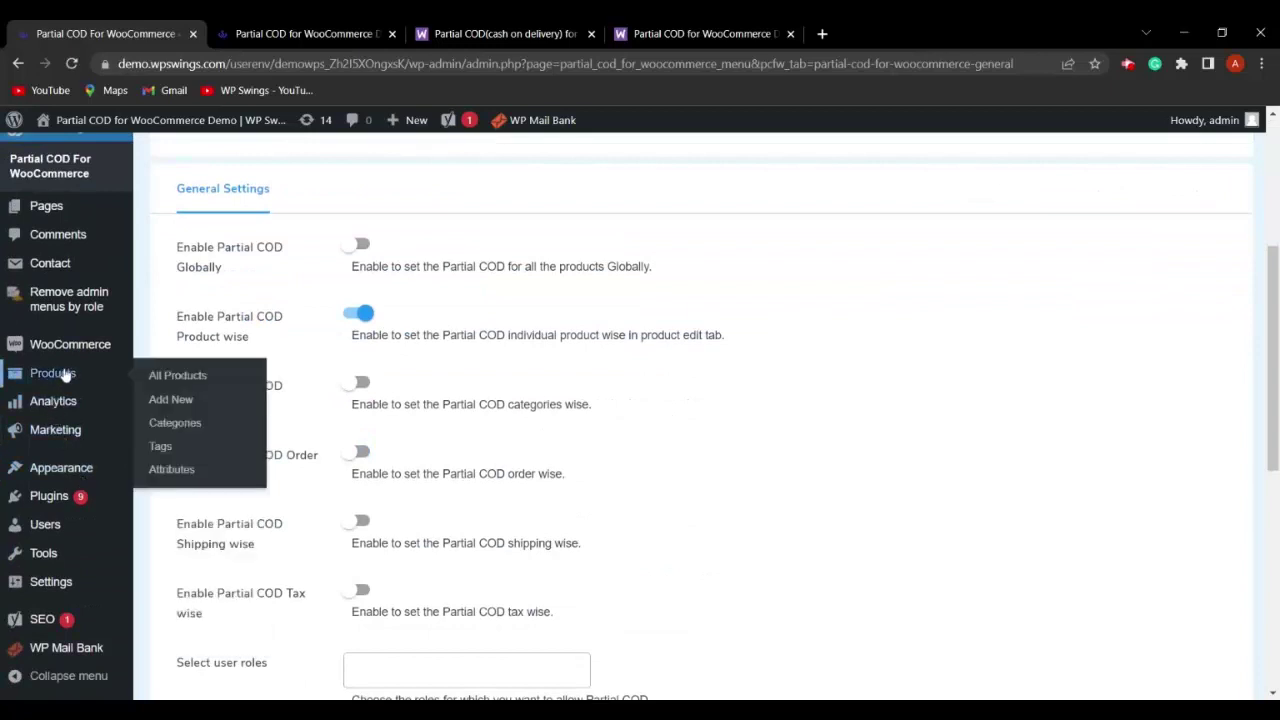
pyautogui.click(187, 379)
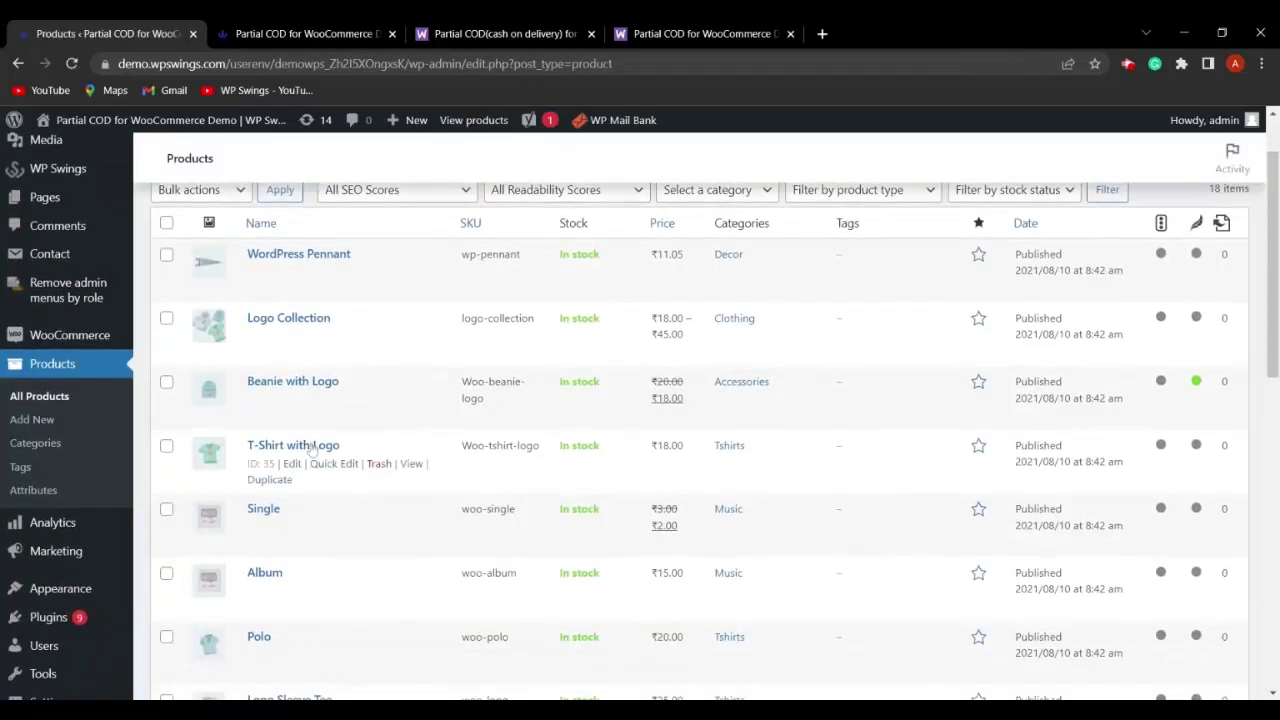
pyautogui.click(315, 446)
# Step: In Product data's WPS PCOD tab, tick the per-product partial payment checkbox
pyautogui.scroll(-10, 353, 410)
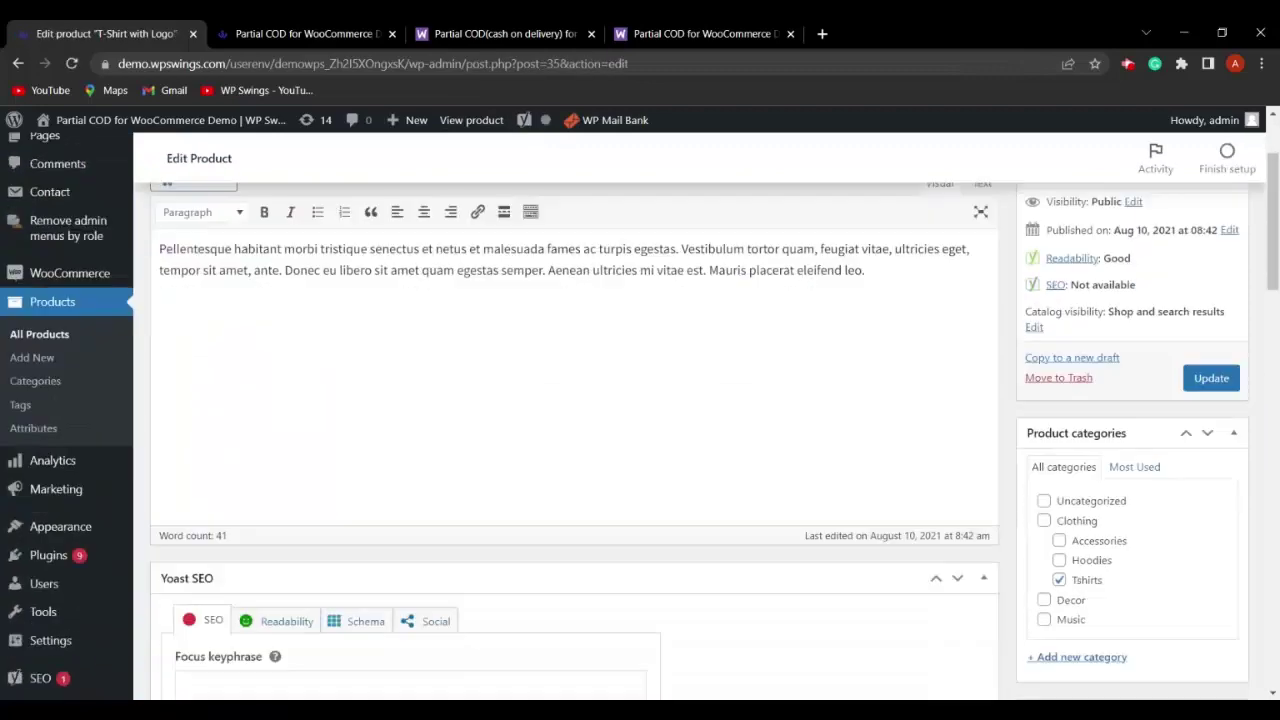
pyautogui.scroll(-8, 353, 410)
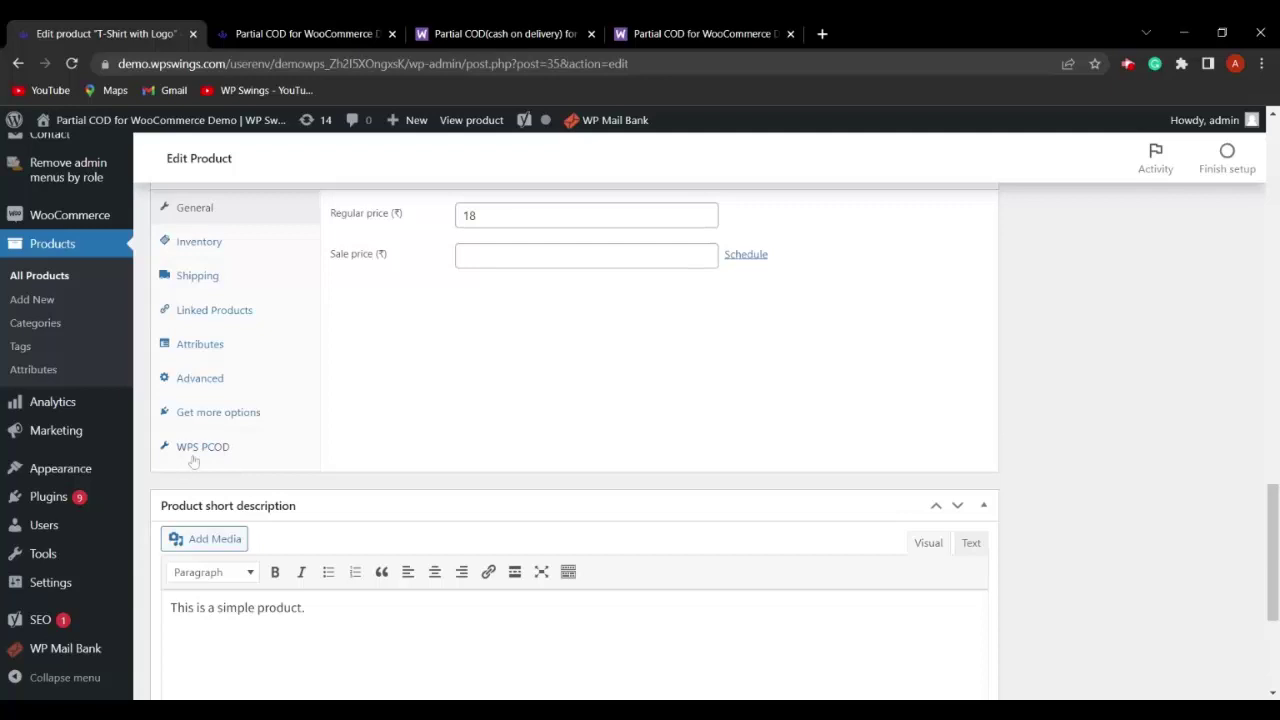
pyautogui.click(245, 450)
pyautogui.scroll(1, 440, 315)
pyautogui.scroll(1, 467, 327)
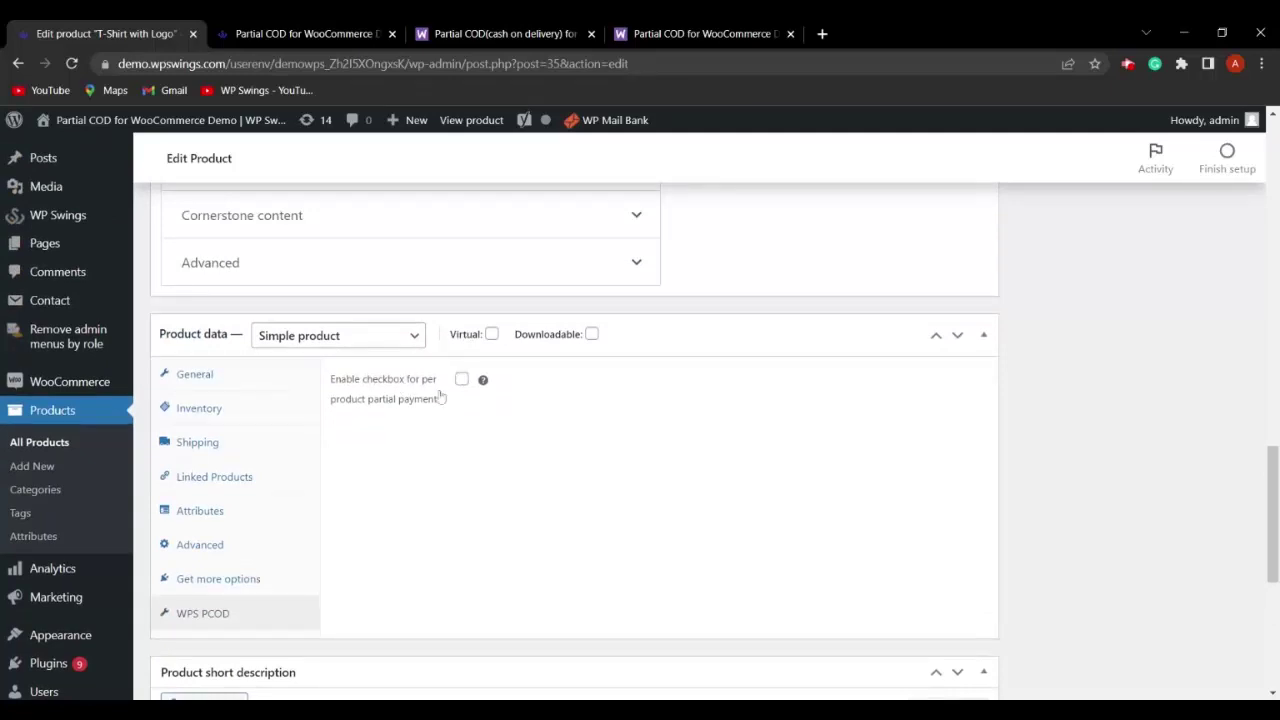
pyautogui.click(462, 380)
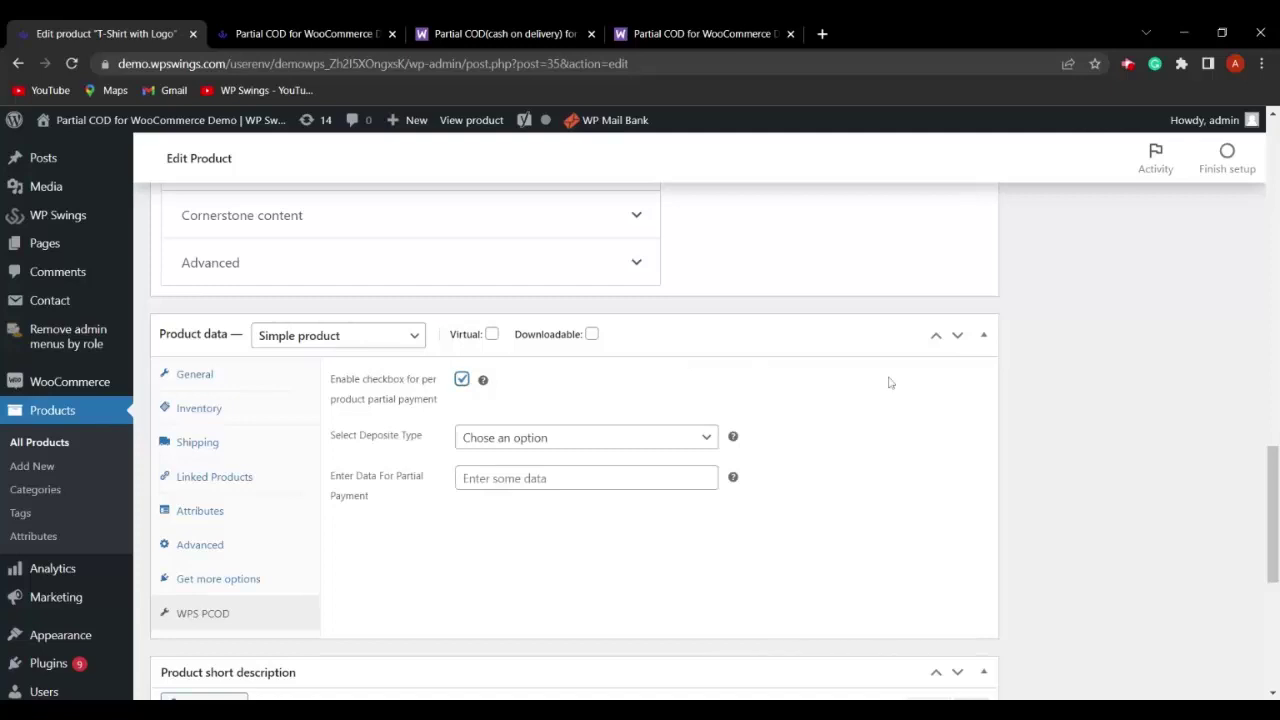
# Step: Give T-Shirt with Logo a Fixed deposit type with partial payment amount 1 and update it
pyautogui.click(558, 438)
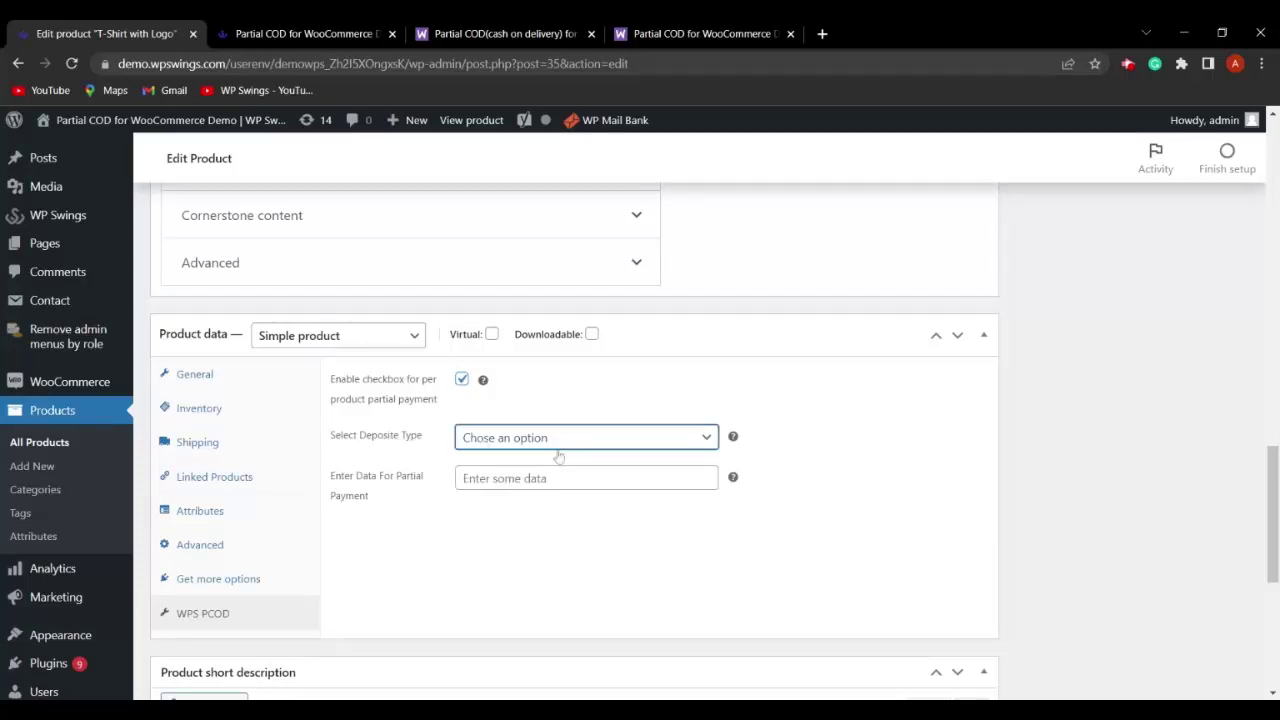
pyautogui.click(556, 458)
pyautogui.press('Down')
pyautogui.press('Up')
pyautogui.click(580, 478)
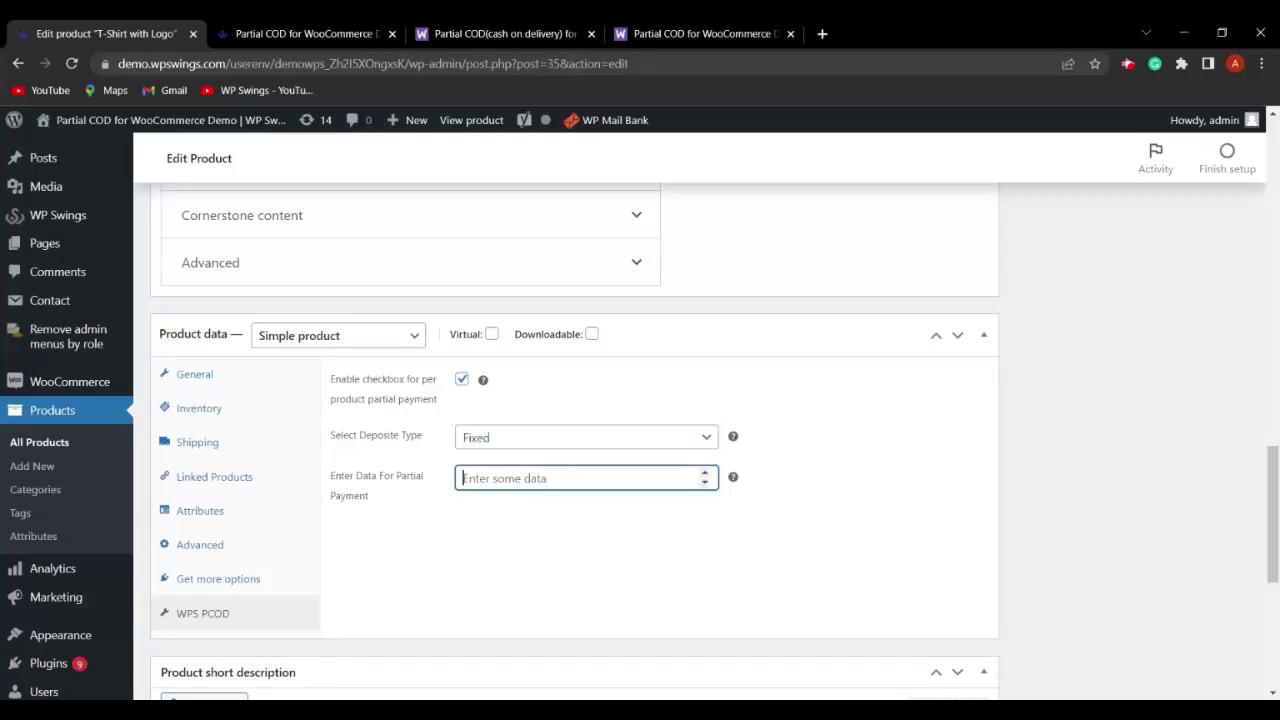
pyautogui.write('10')
pyautogui.scroll(15, 1204, 381)
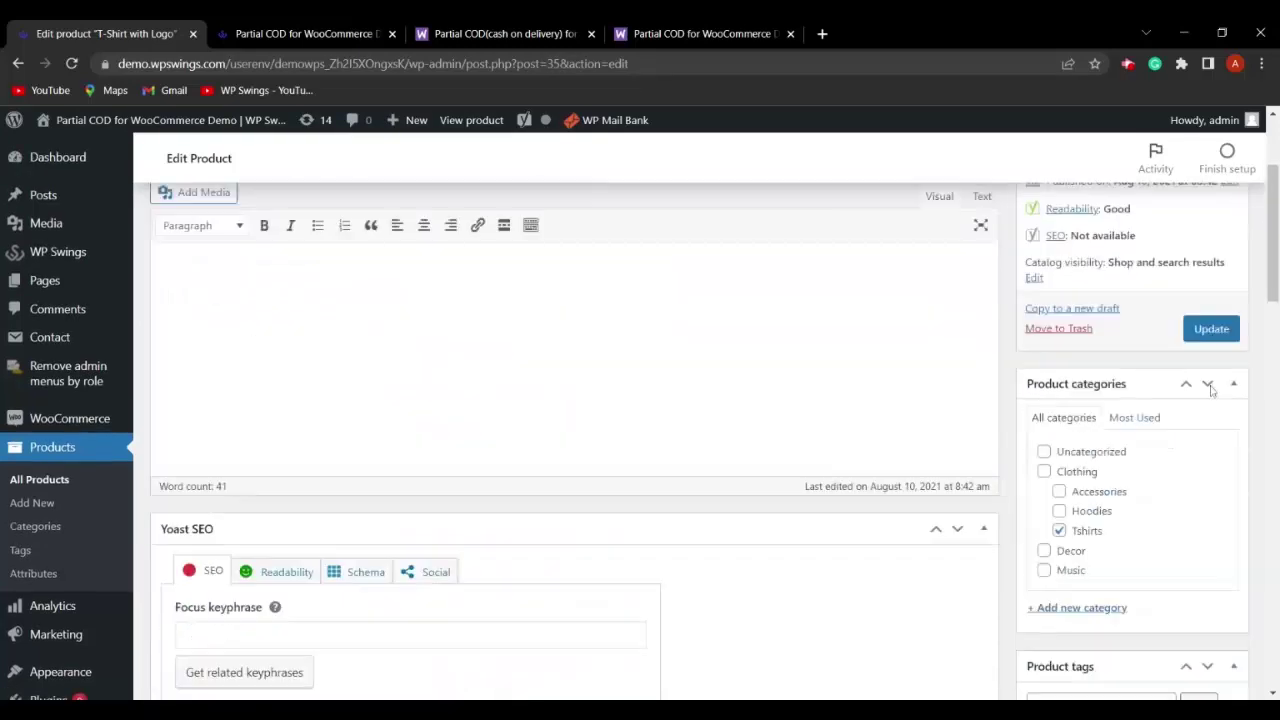
pyautogui.click(1208, 360)
# Step: In the shop, add T-Shirt with Logo to the cart and view the cart
pyautogui.click(288, 30)
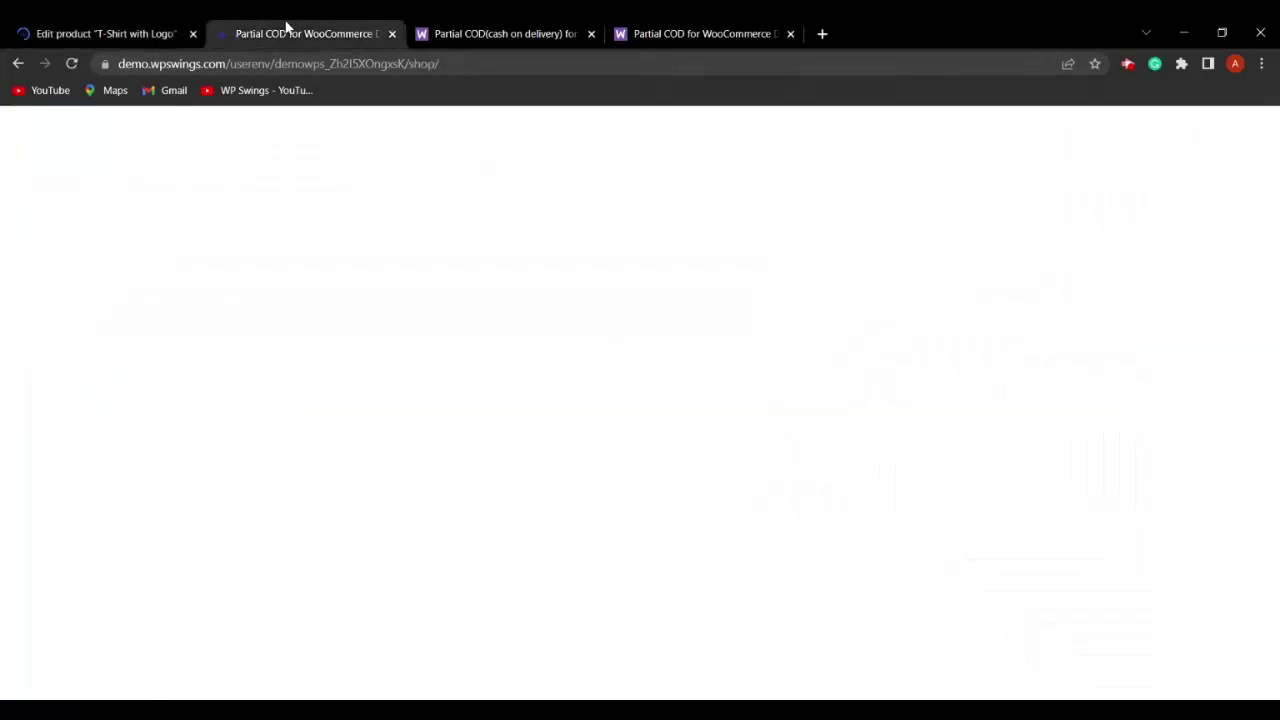
pyautogui.scroll(-10, 558, 442)
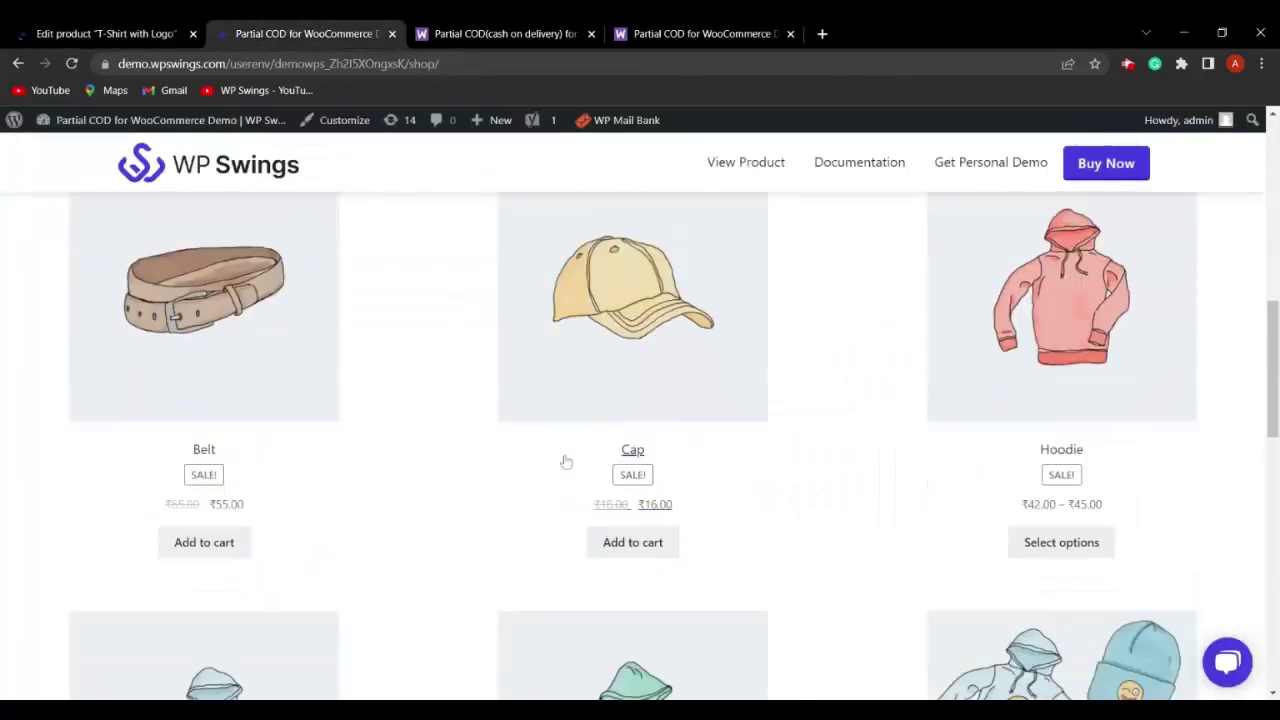
pyautogui.scroll(-10, 566, 461)
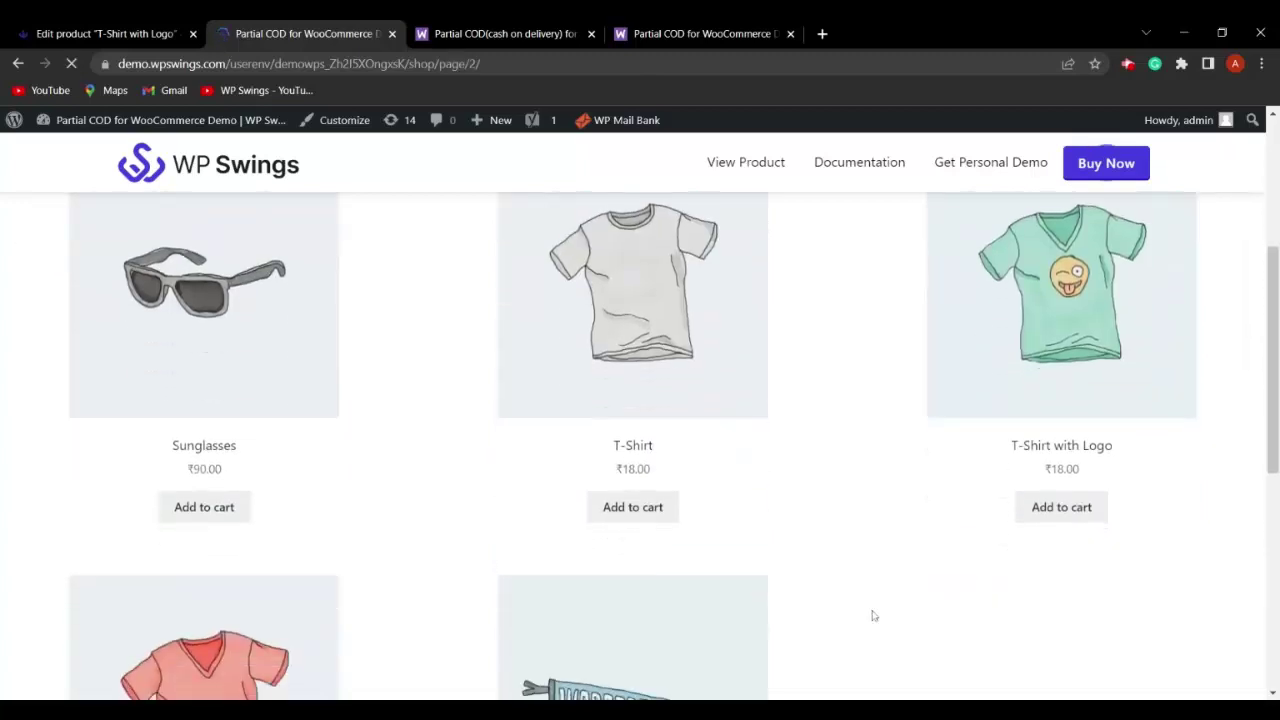
pyautogui.click(1098, 520)
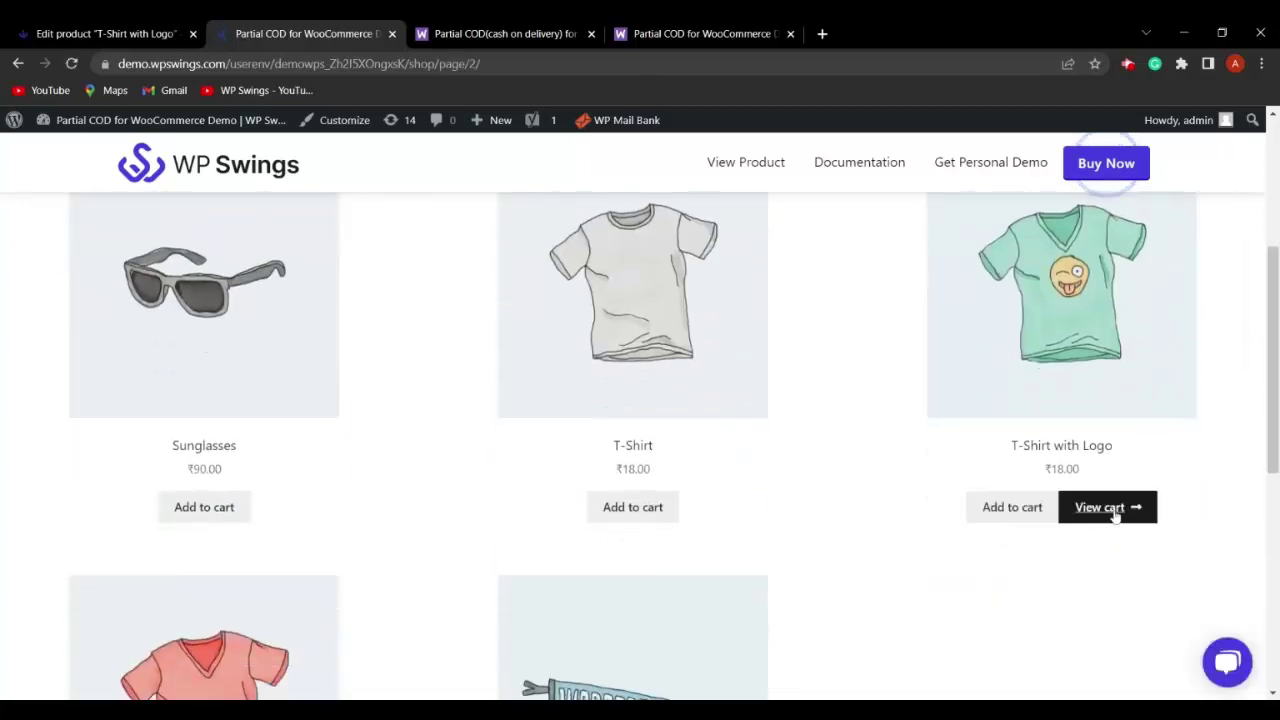
pyautogui.click(1115, 514)
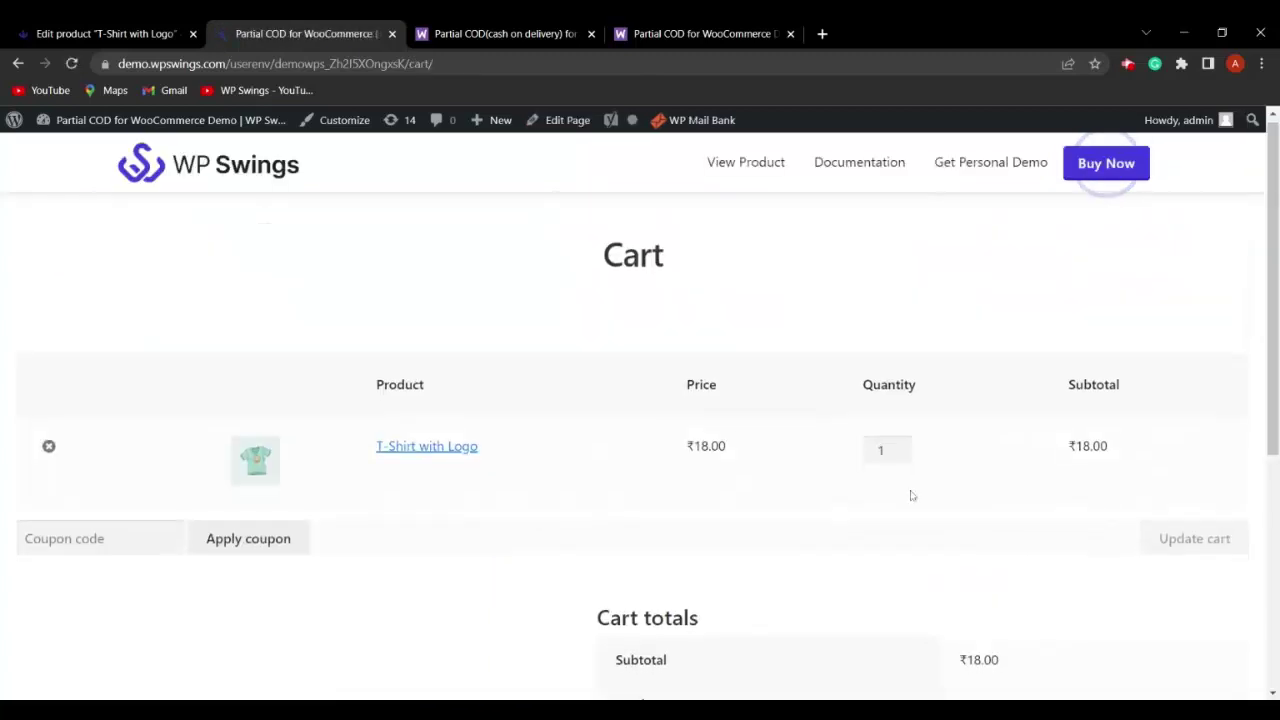
# Step: Check out with Cash on delivery, confirming the ₹10.00 deposit and ₹8.00 remainder
pyautogui.scroll(-3, 930, 495)
pyautogui.click(960, 463)
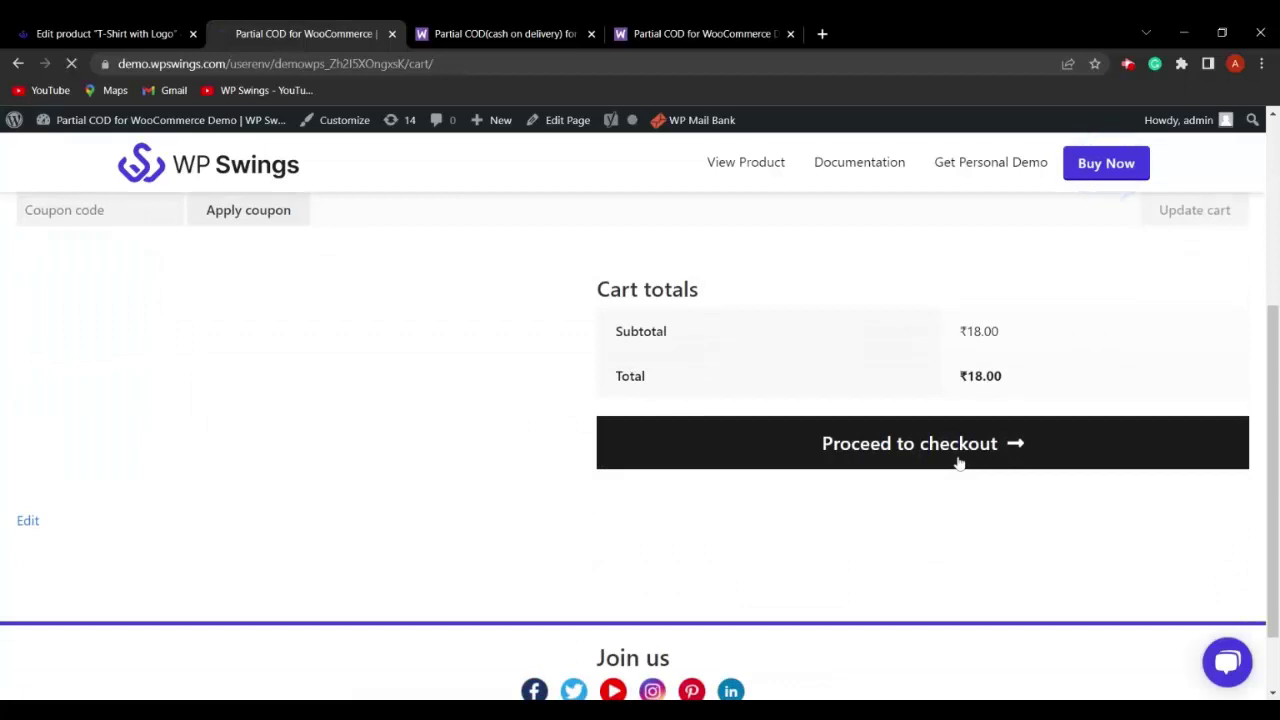
pyautogui.scroll(-5, 997, 517)
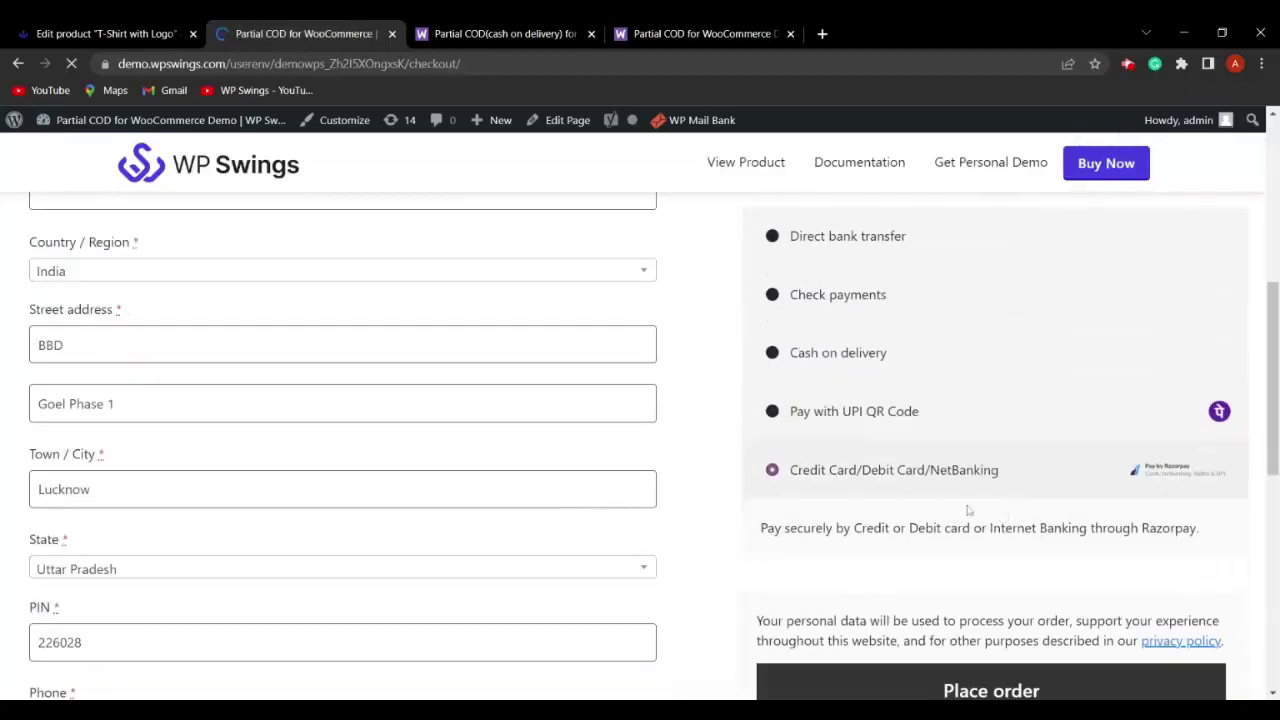
pyautogui.click(848, 356)
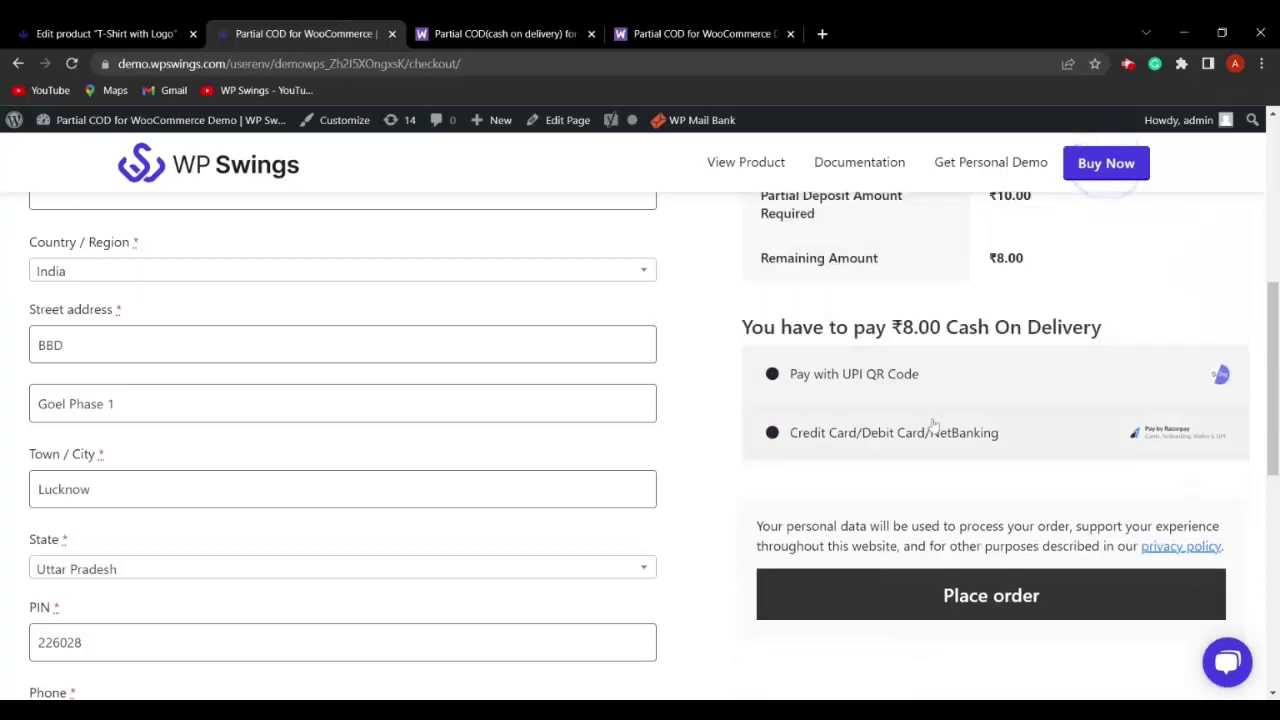
pyautogui.scroll(2, 900, 400)
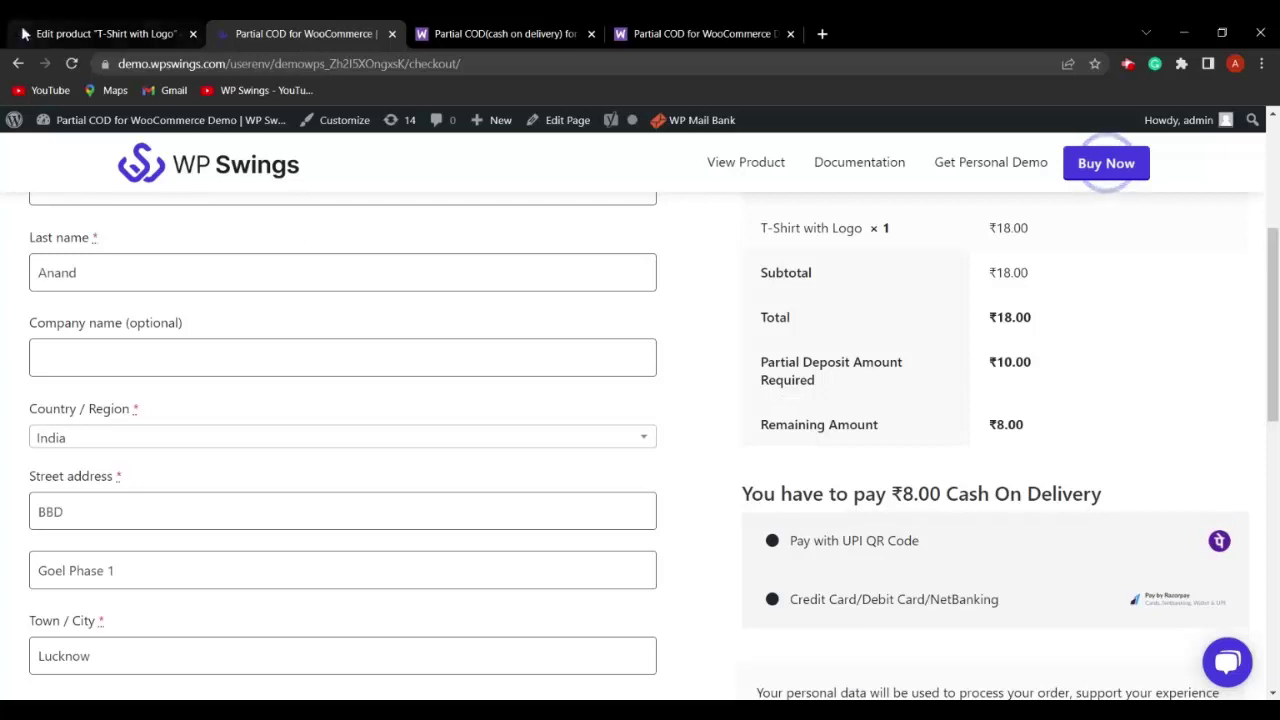
pyautogui.click(100, 33)
pyautogui.scroll(-15, 398, 400)
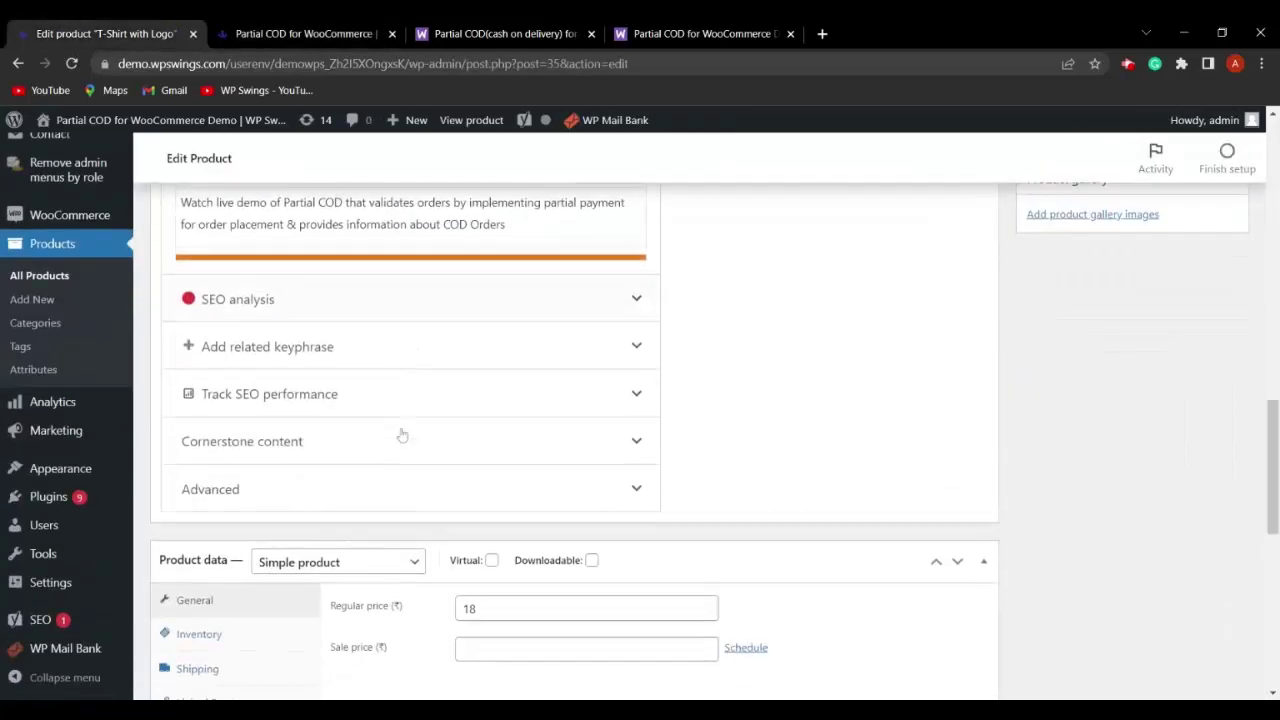
# Step: Change T-Shirt with Logo's partial payment amount from 10 to 8
pyautogui.click(265, 507)
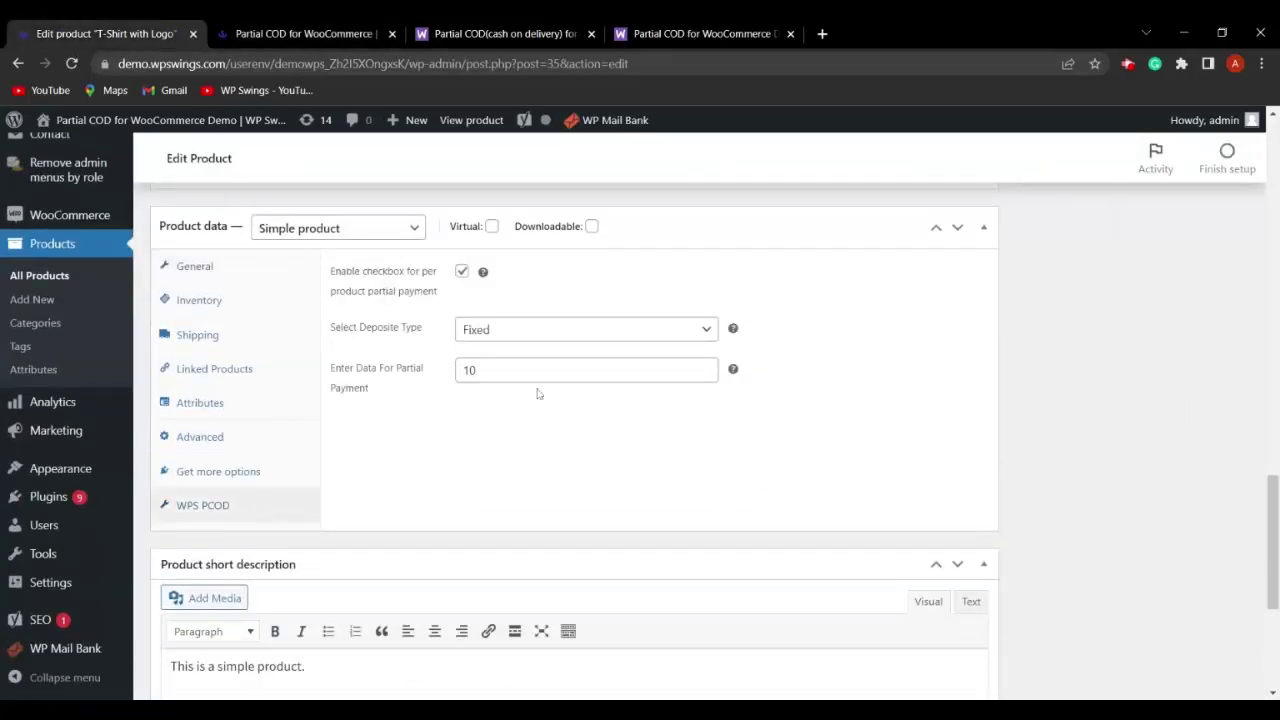
pyautogui.click(490, 370)
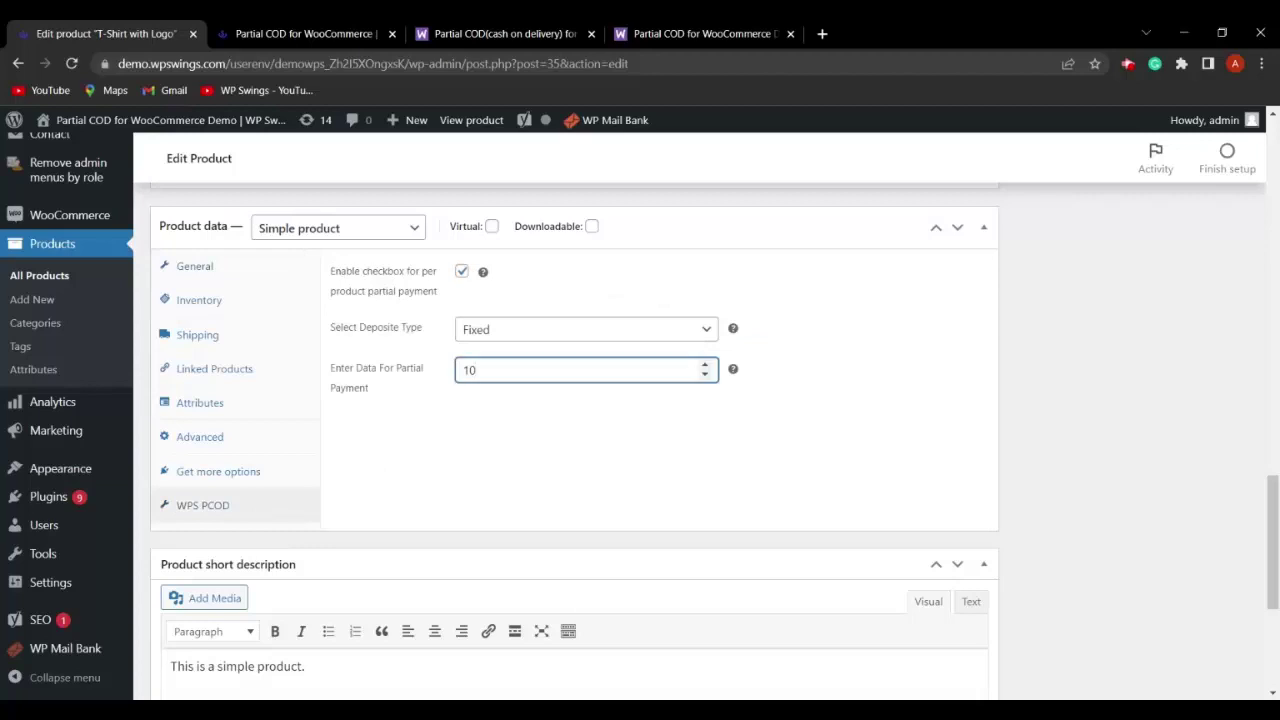
pyautogui.press('BackSpace')
pyautogui.press('BackSpace')
pyautogui.write('8')
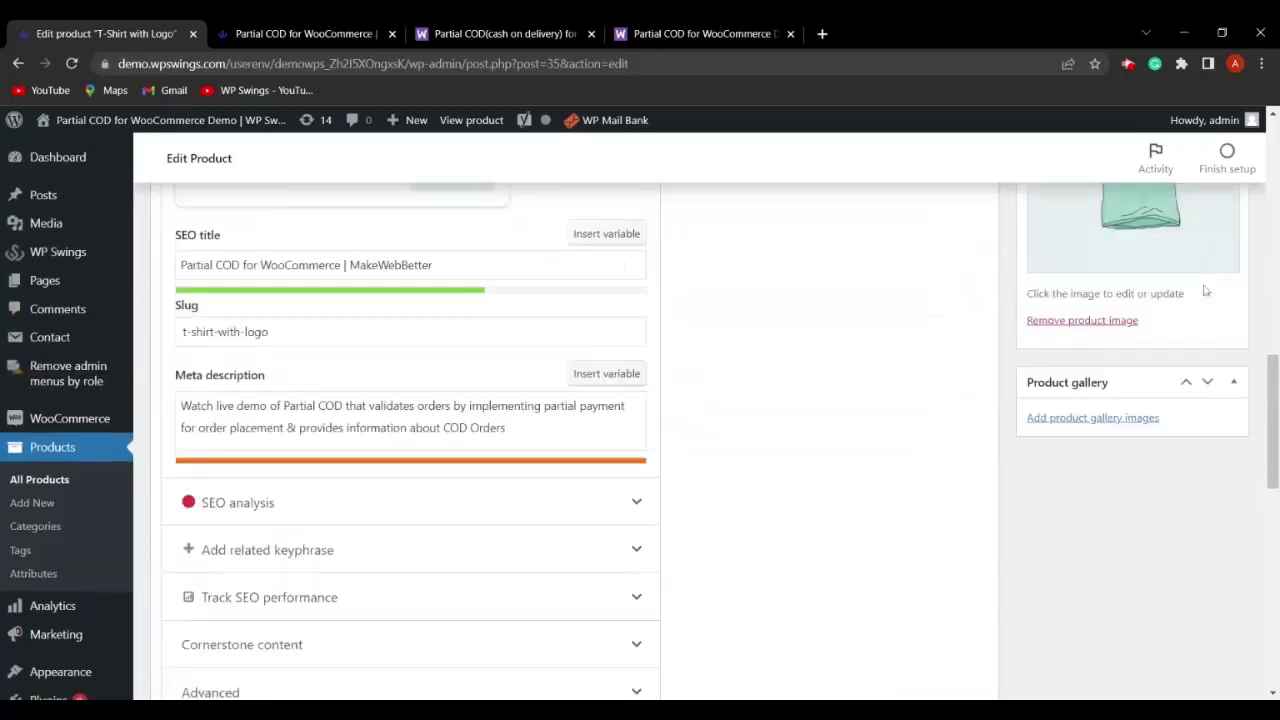
# Step: Reload the checkout to confirm the ₹8.00 deposit and ₹10.00 remaining
pyautogui.click(305, 33)
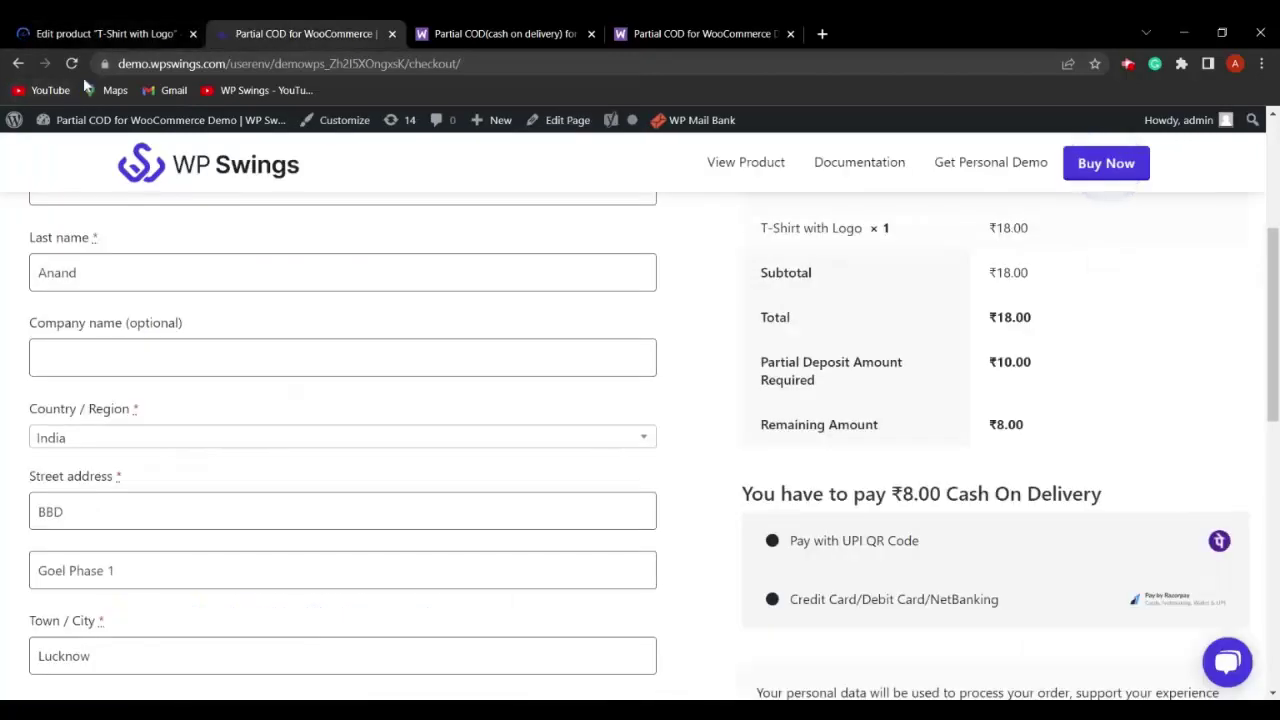
pyautogui.click(73, 63)
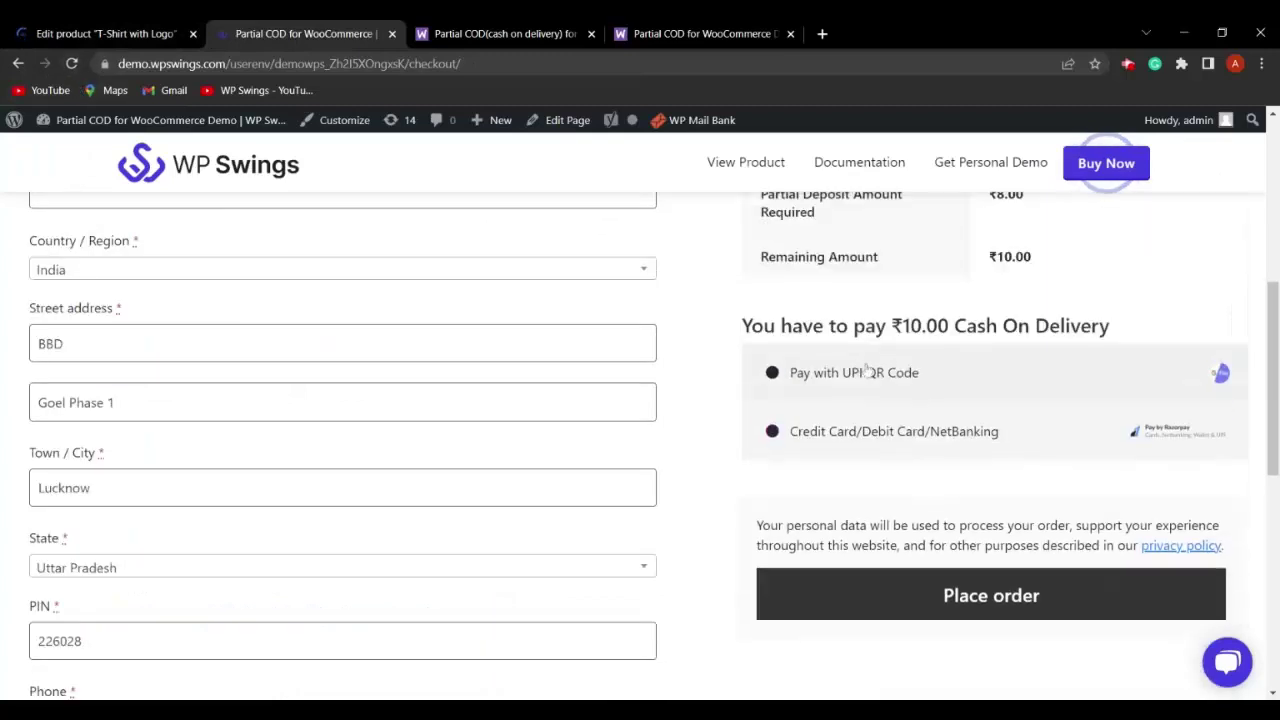
pyautogui.scroll(1, 982, 403)
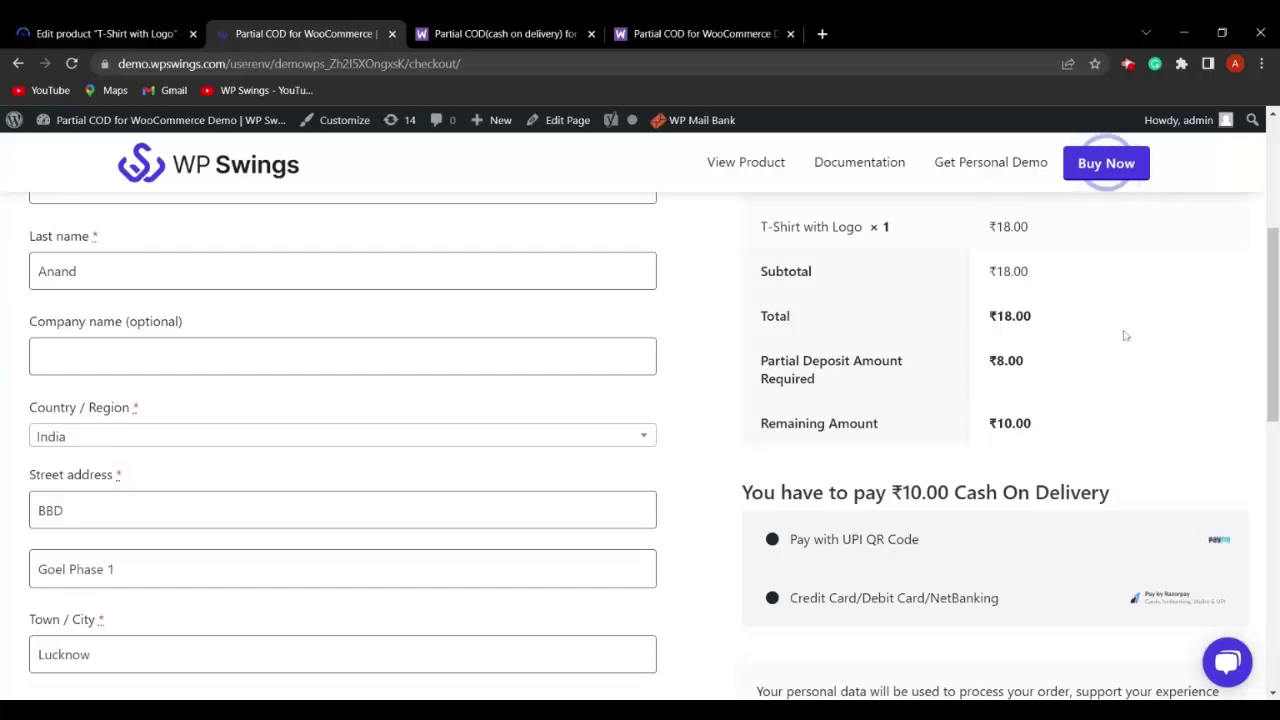
pyautogui.click(100, 33)
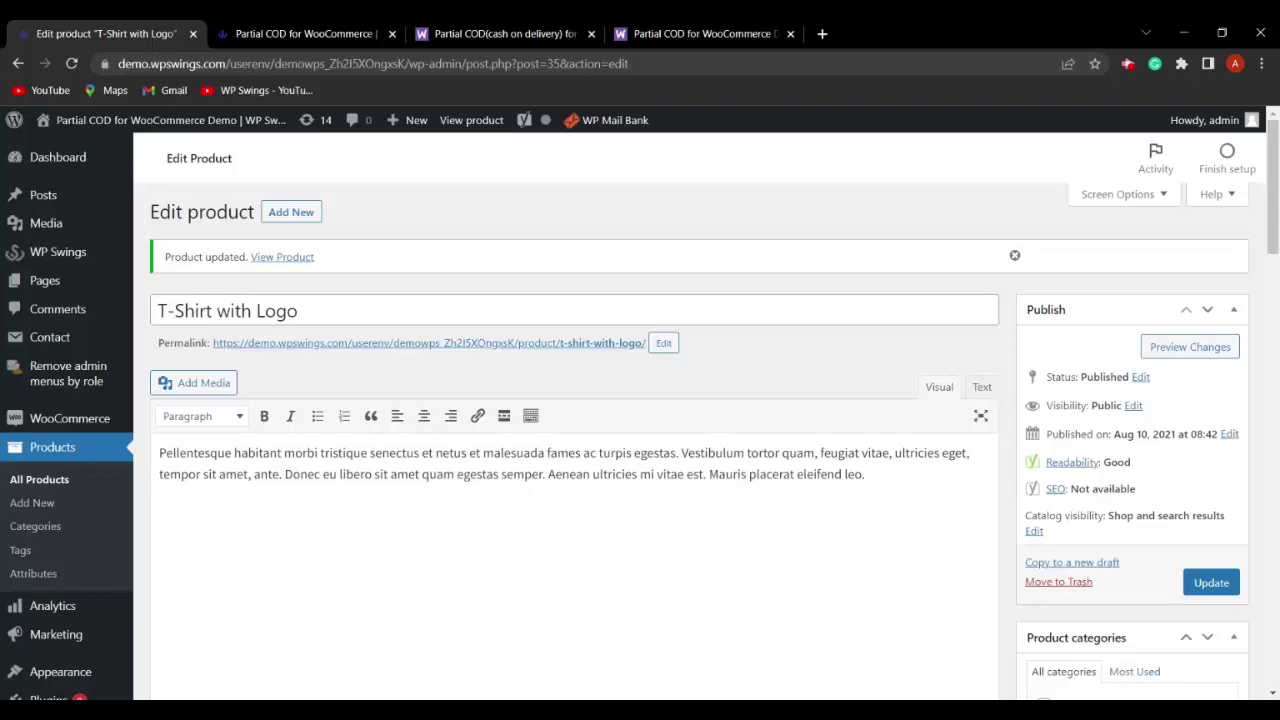
# Step: Turn on the Categories wise toggle in Partial COD for WooCommerce and save the settings
pyautogui.moveTo(82, 261)
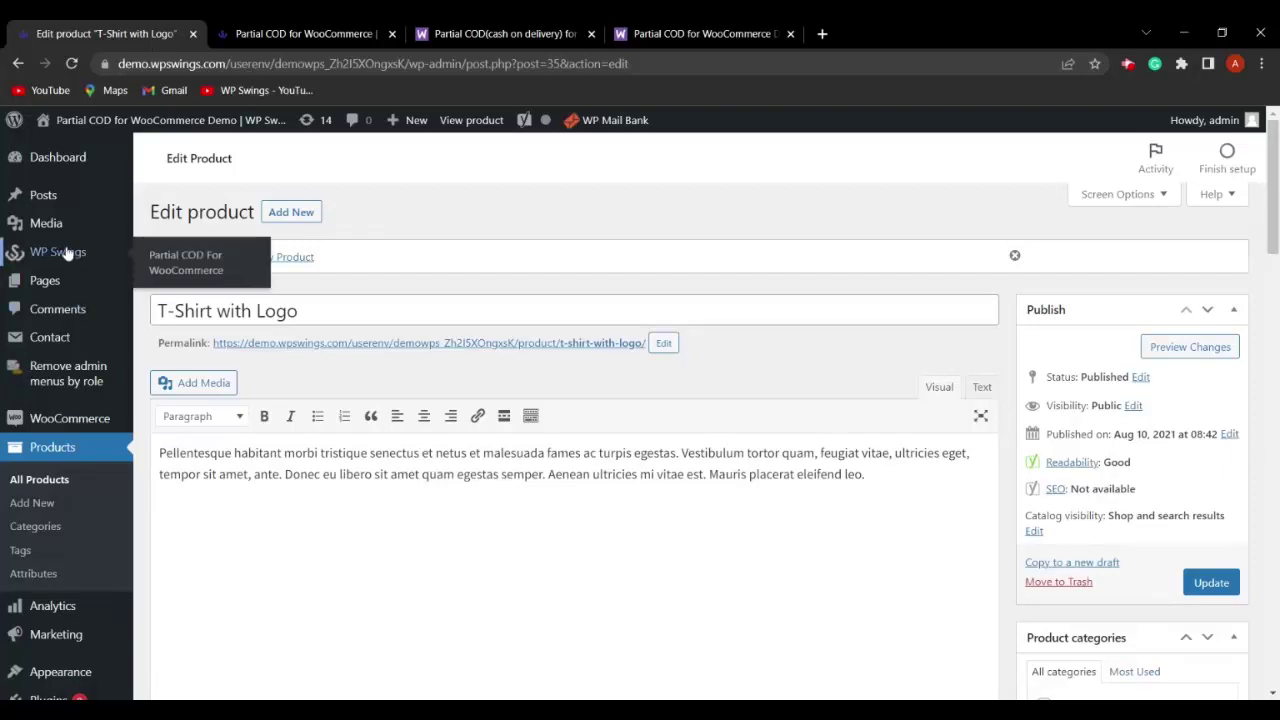
pyautogui.click(189, 270)
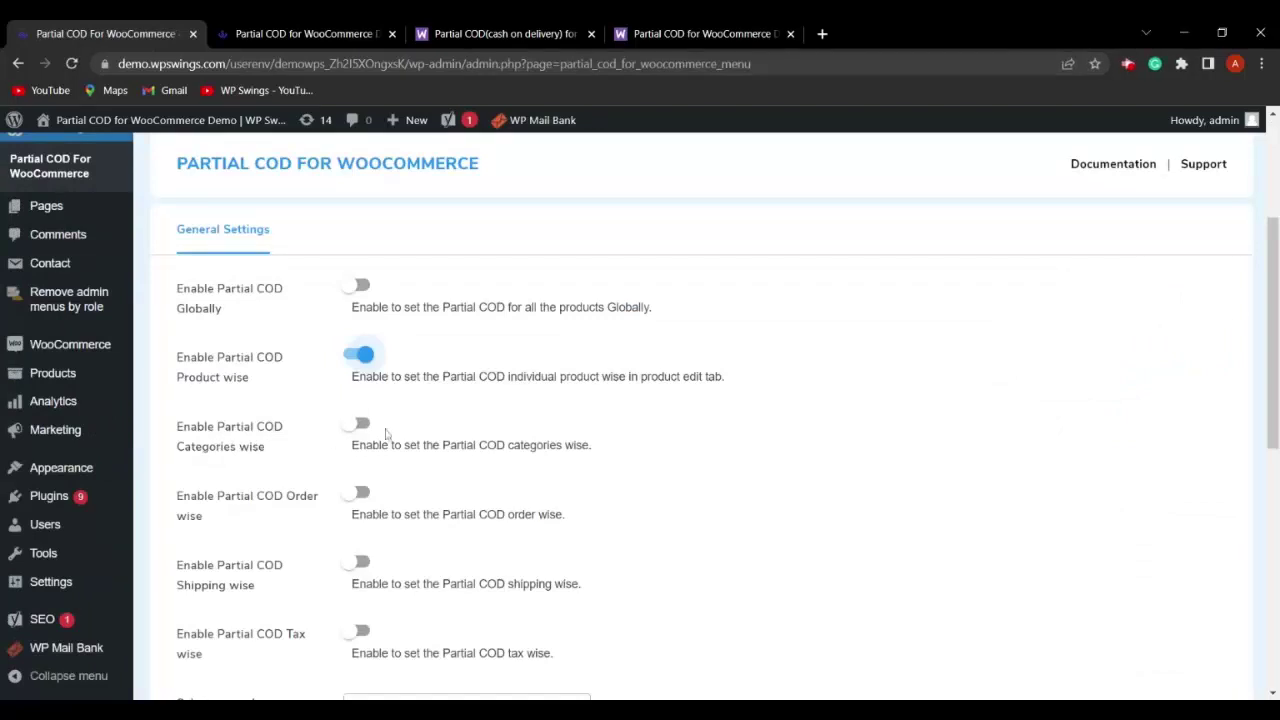
pyautogui.click(358, 426)
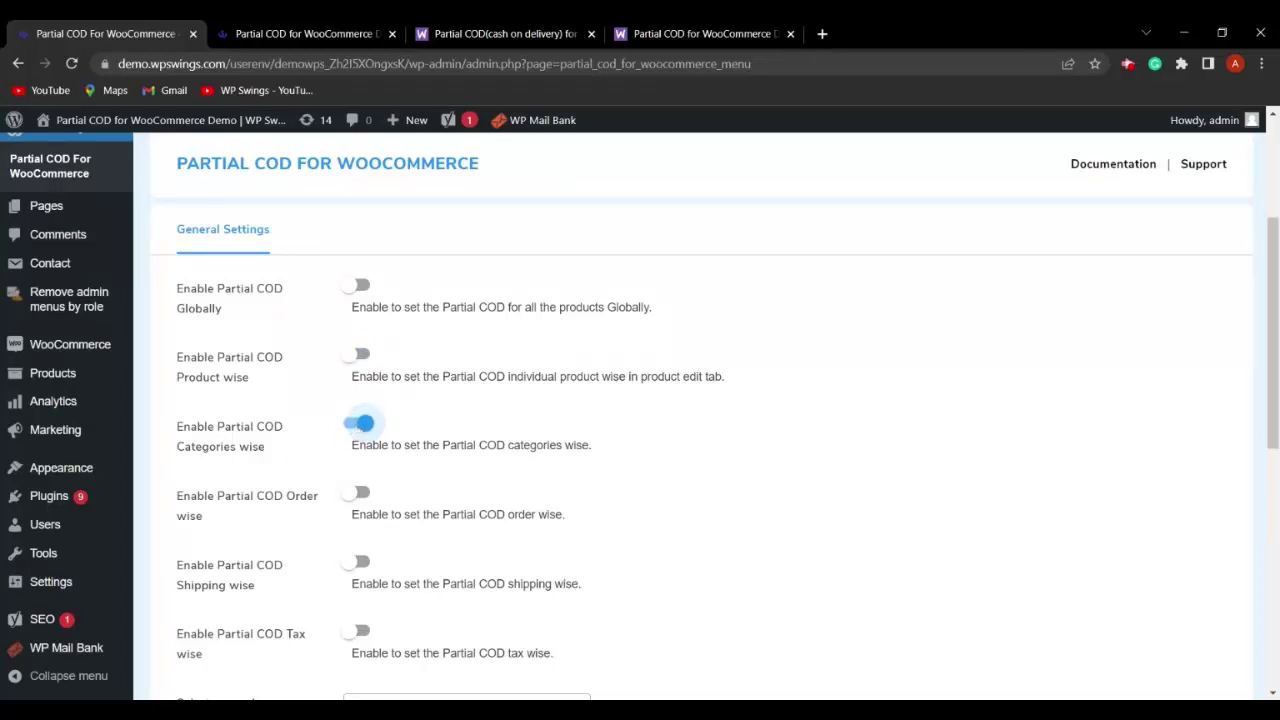
pyautogui.scroll(-5, 464, 418)
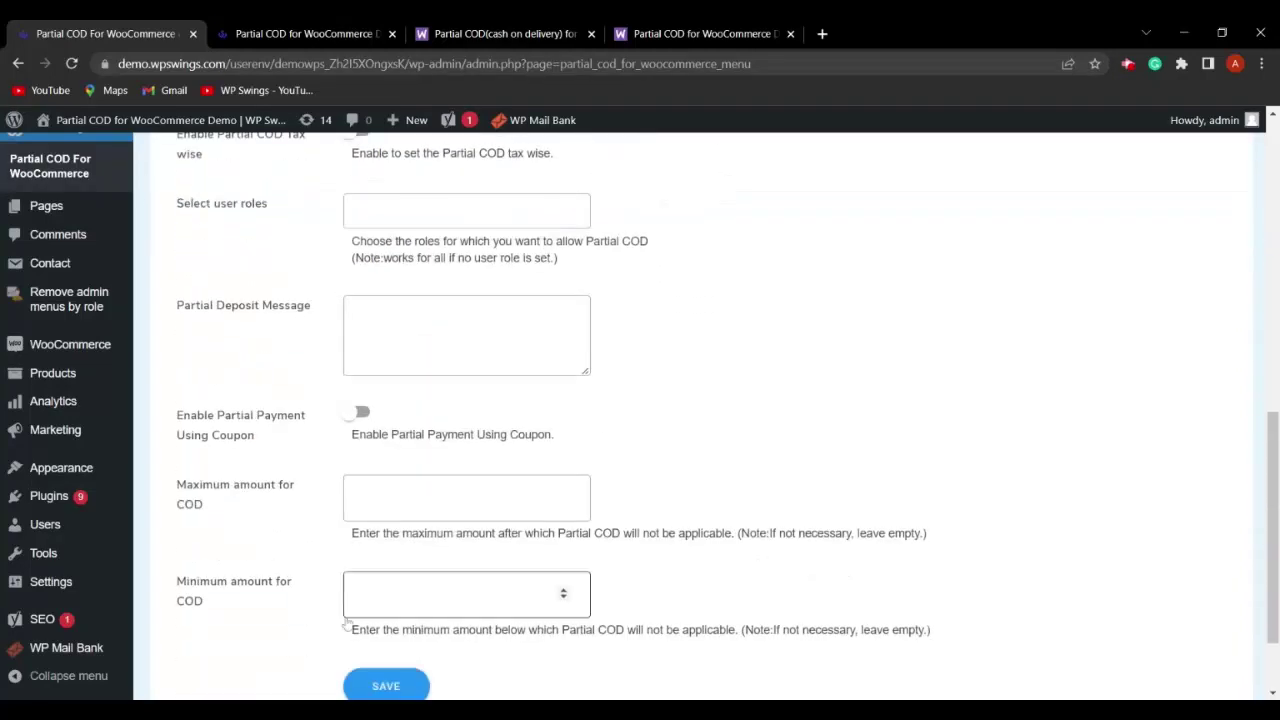
pyautogui.click(381, 686)
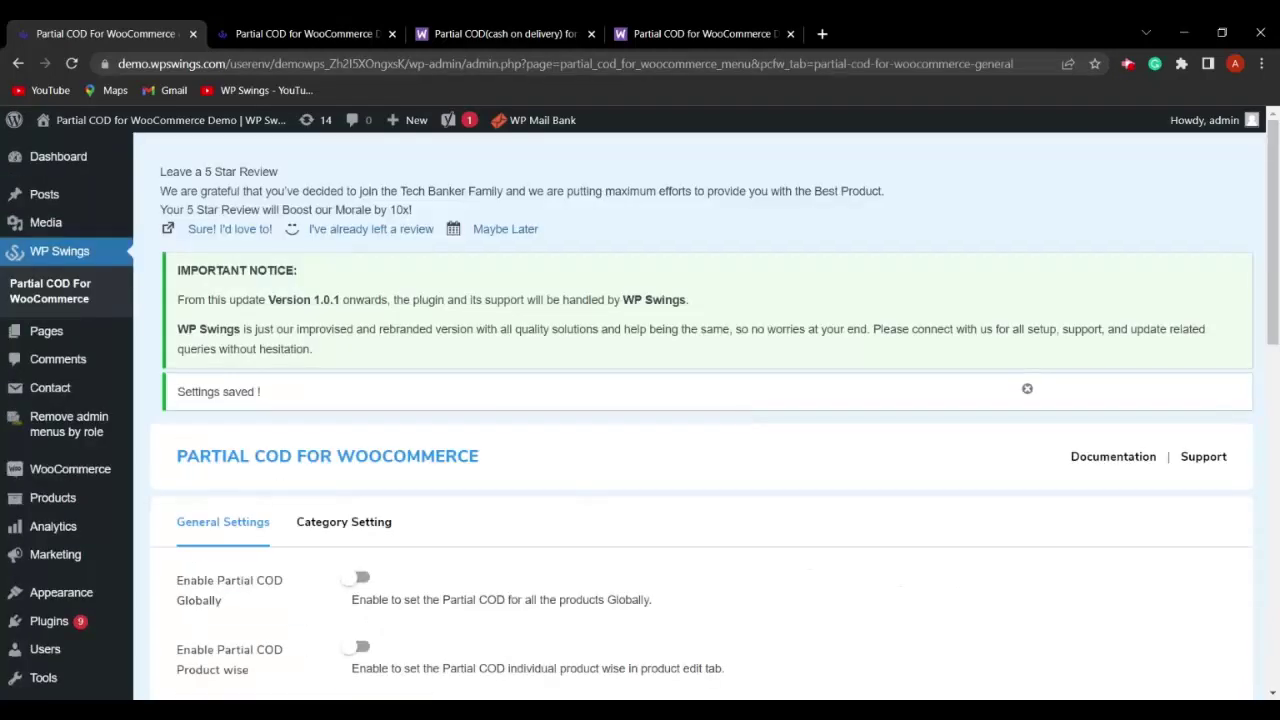
# Step: On Category Setting, set Uncategorized and Clothing to Fixed, and Tshirts and Hoodies to Percentage
pyautogui.click(325, 533)
pyautogui.scroll(-2, 493, 527)
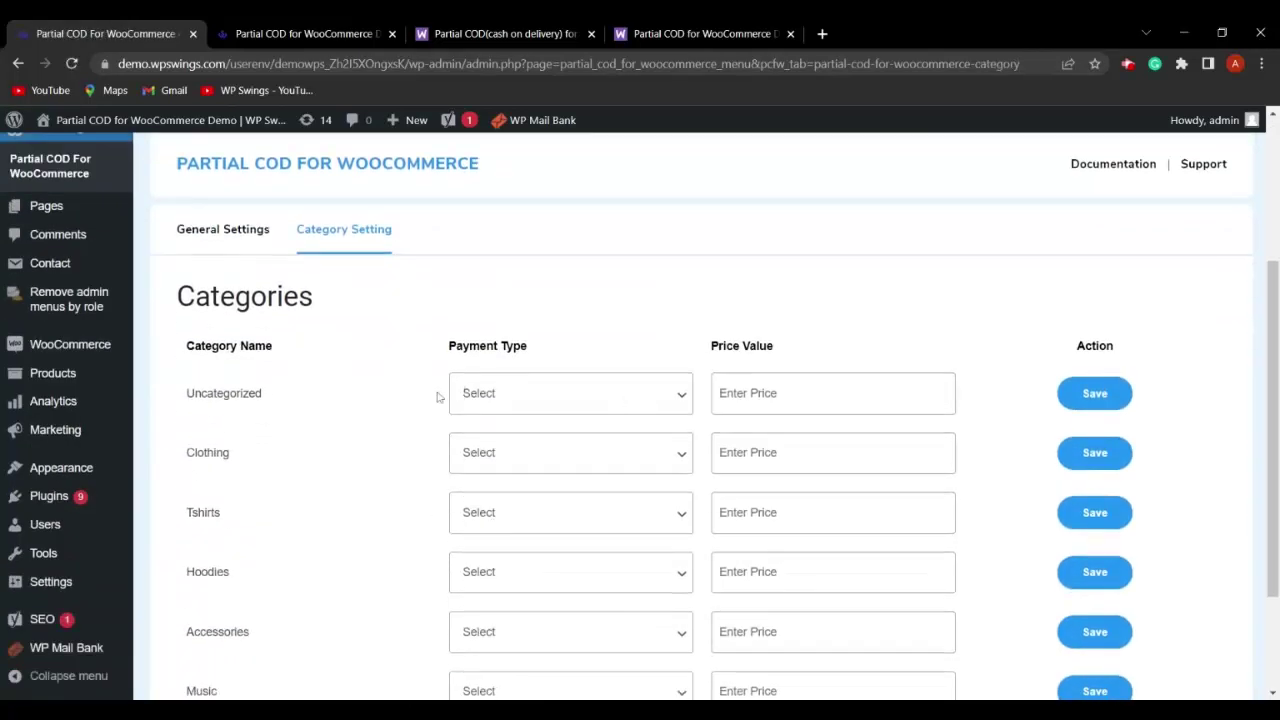
pyautogui.click(475, 400)
pyautogui.click(514, 423)
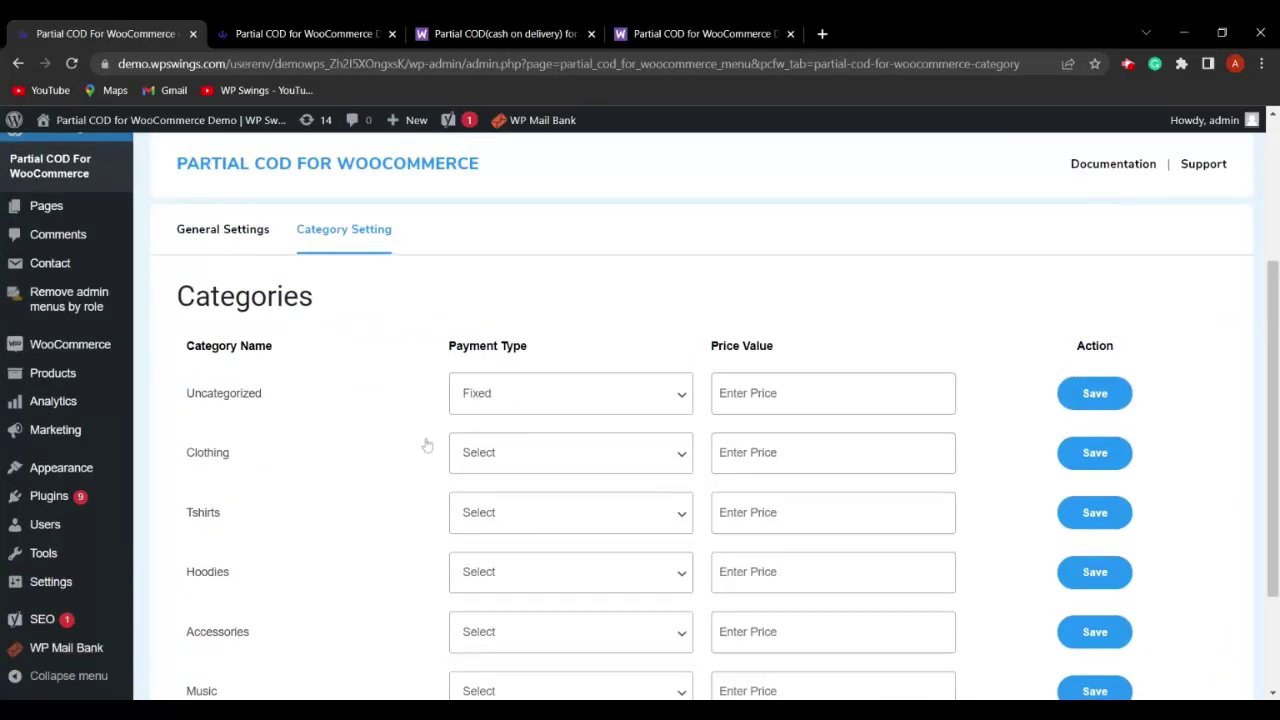
pyautogui.click(541, 482)
pyautogui.click(533, 577)
pyautogui.click(453, 620)
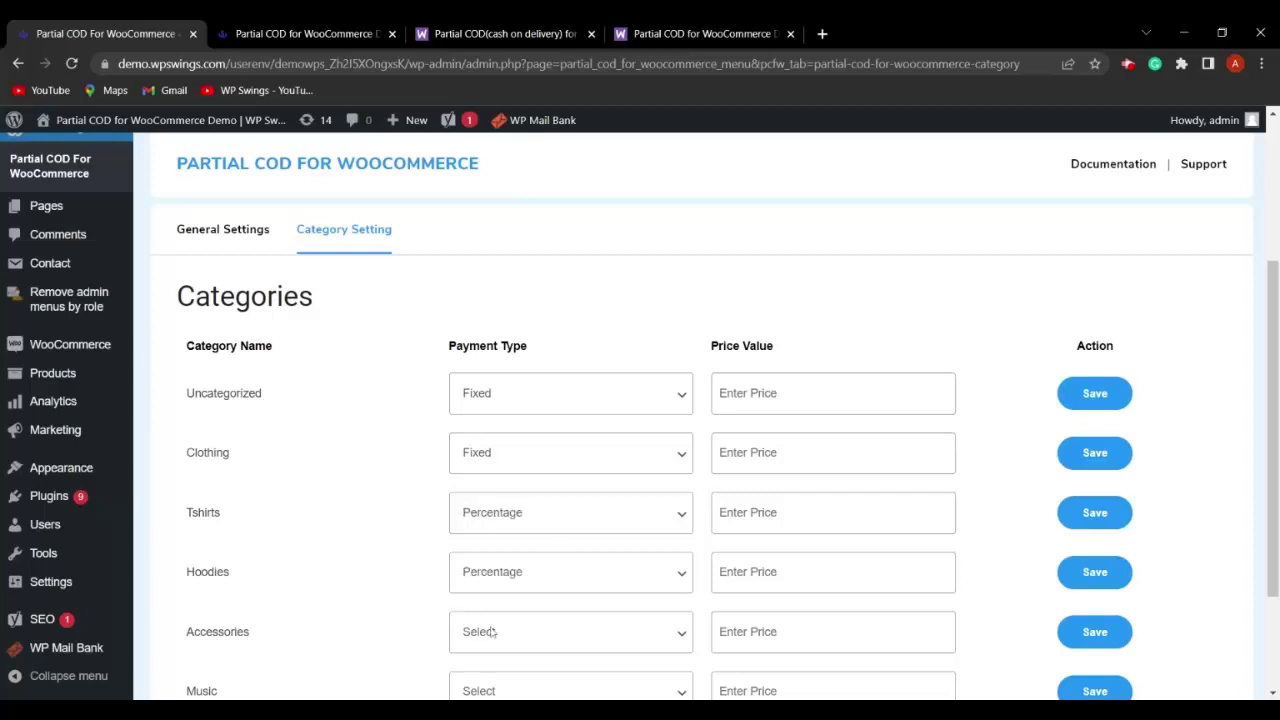
# Step: Enter price values 10, 5, 10 and 10, and set Accessories to Fixed 5
pyautogui.click(770, 395)
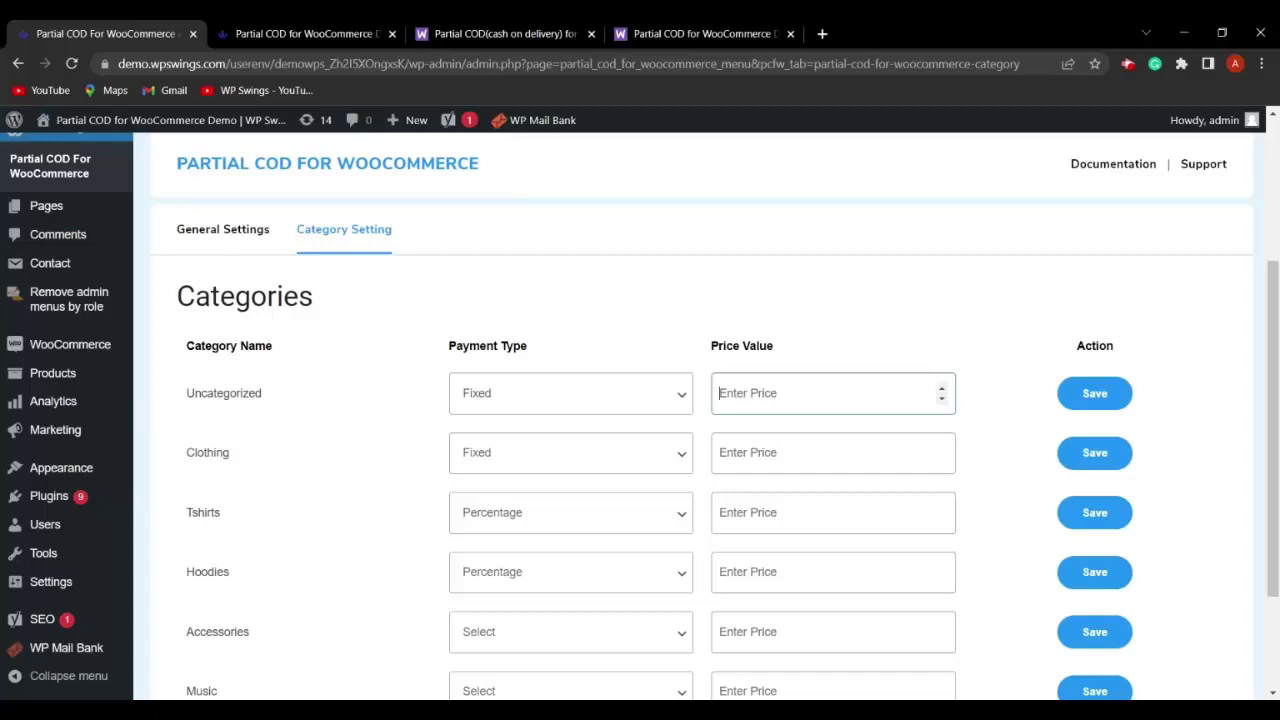
pyautogui.write('10')
pyautogui.click(770, 453)
pyautogui.write('5')
pyautogui.click(770, 512)
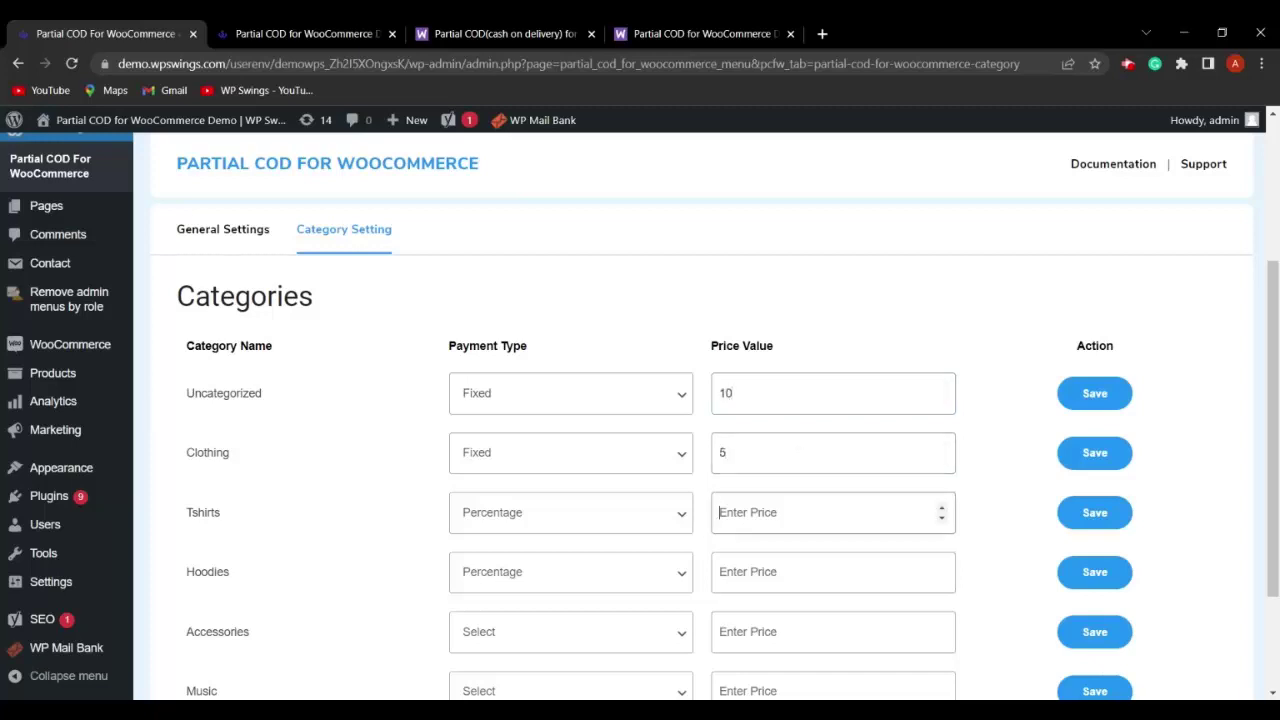
pyautogui.write('10')
pyautogui.click(770, 571)
pyautogui.scroll(-1, 770, 571)
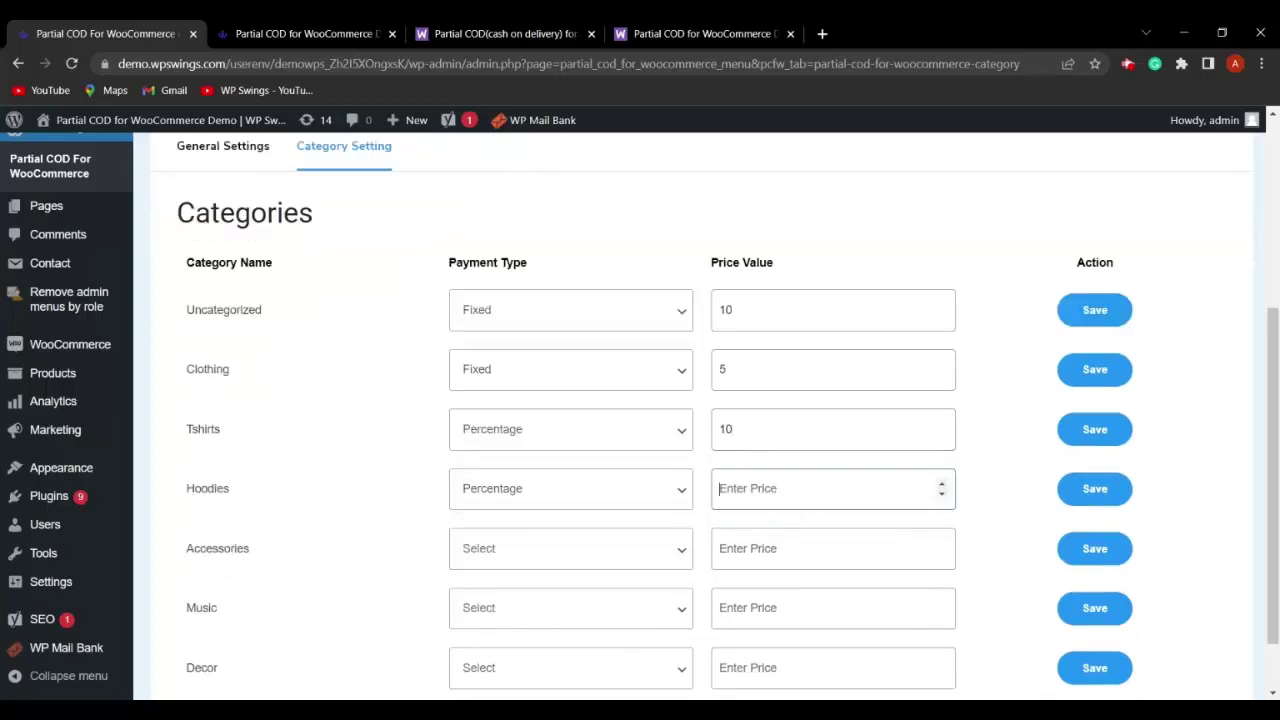
pyautogui.write('10')
pyautogui.click(588, 572)
pyautogui.click(577, 603)
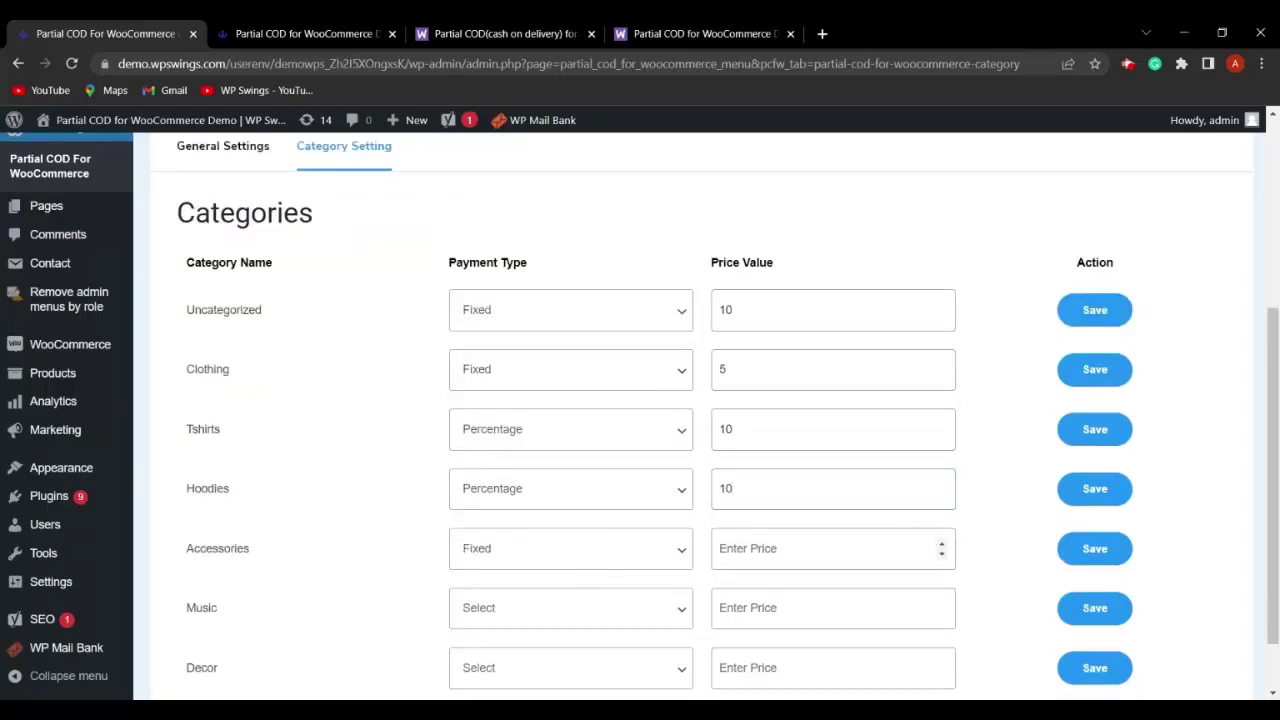
pyautogui.click(830, 548)
pyautogui.write('5')
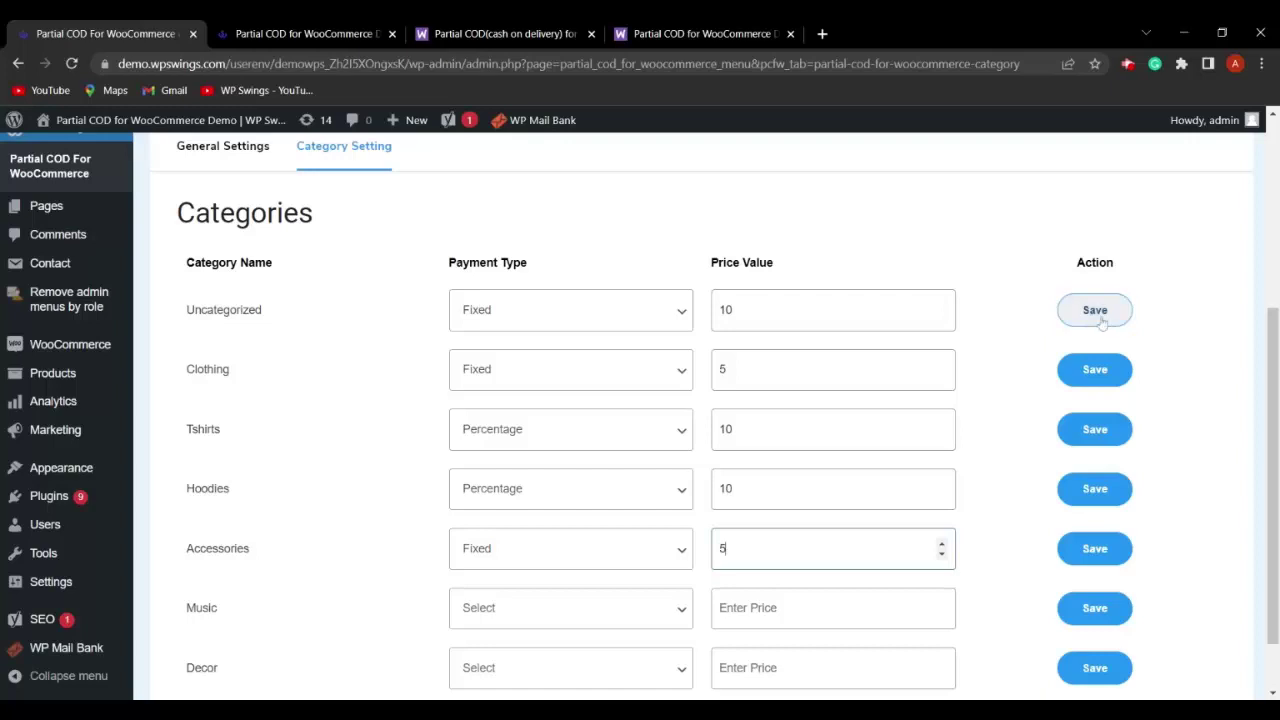
# Step: Save the category deposits and switch to the storefront shop page
pyautogui.click(1095, 312)
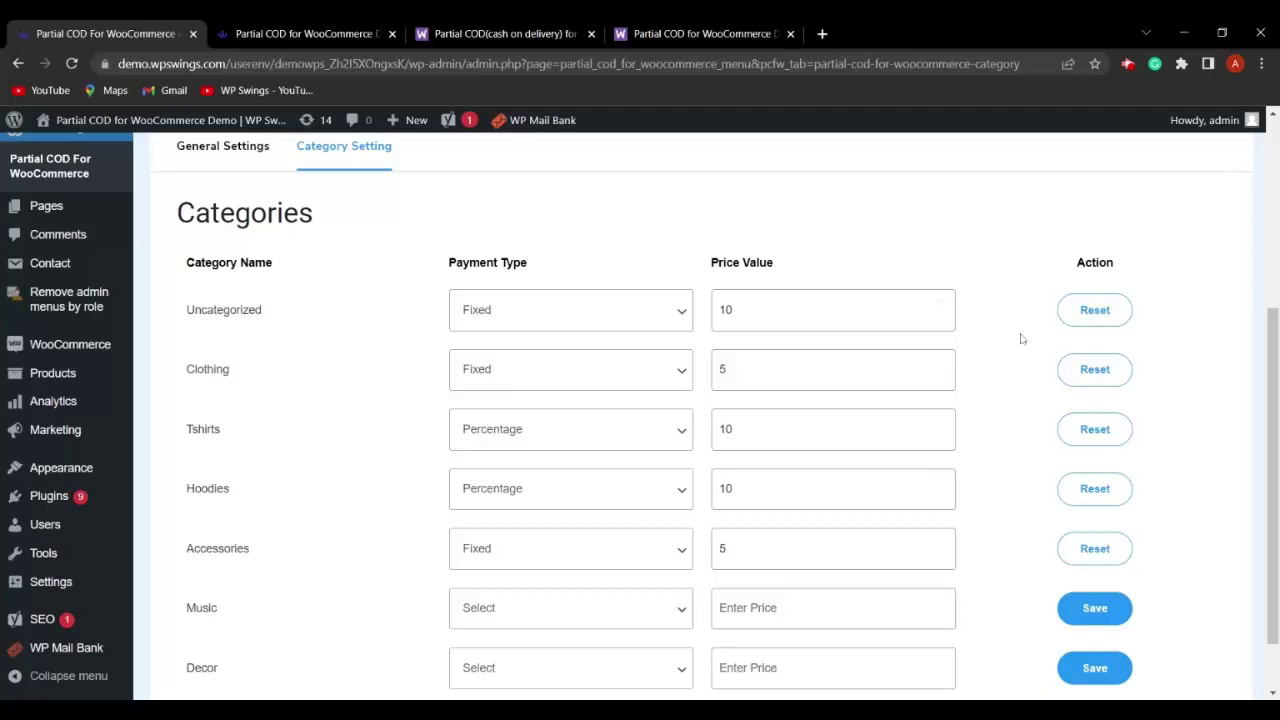
pyautogui.scroll(-1, 1225, 400)
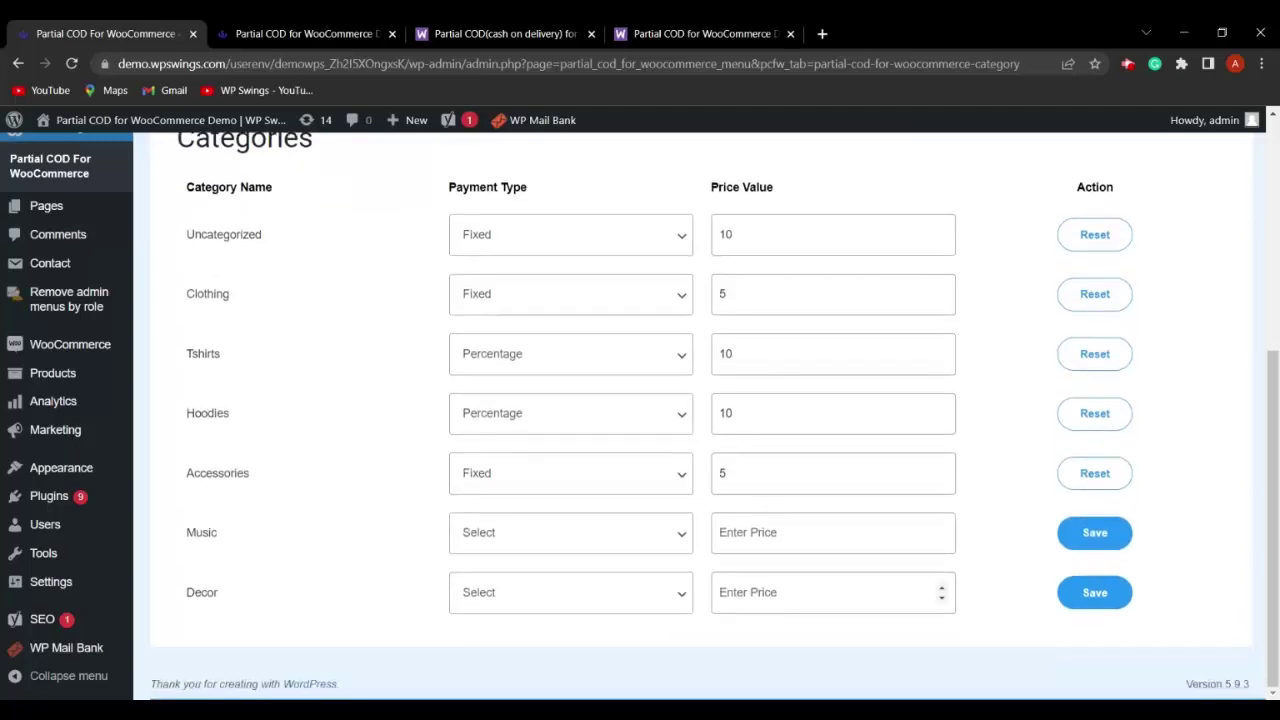
pyautogui.scroll(2, 489, 580)
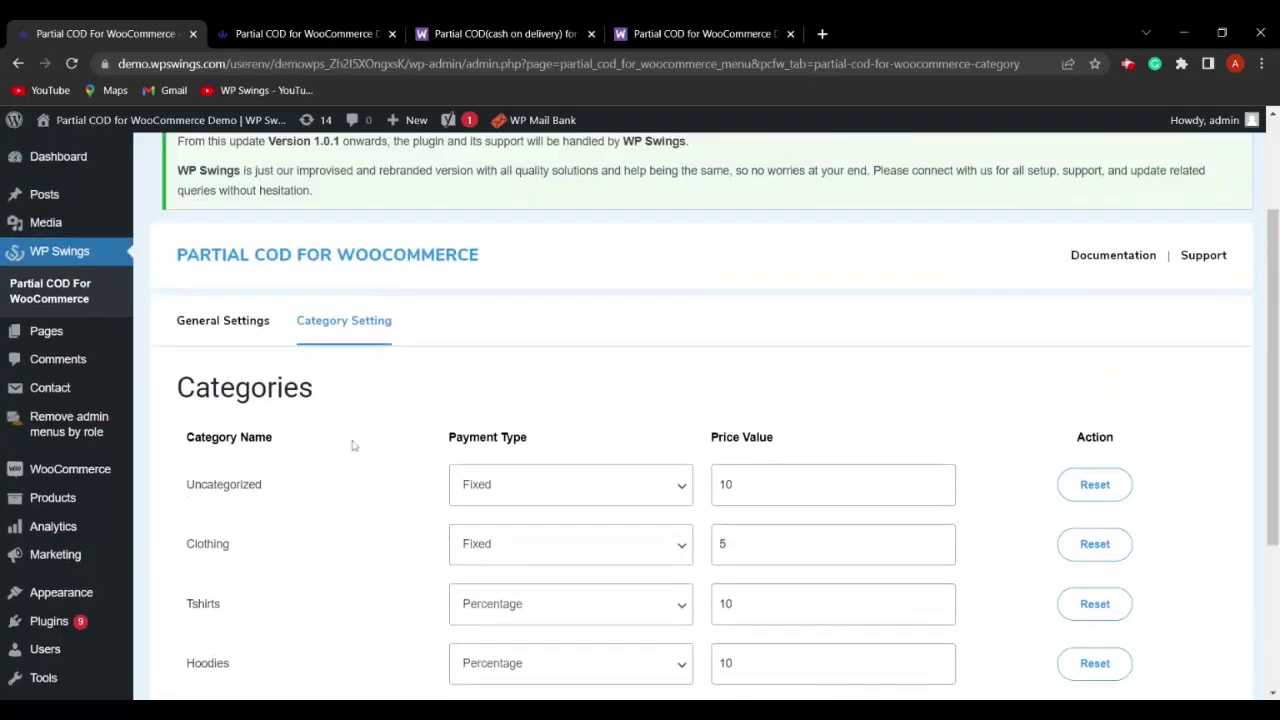
pyautogui.scroll(-3, 406, 420)
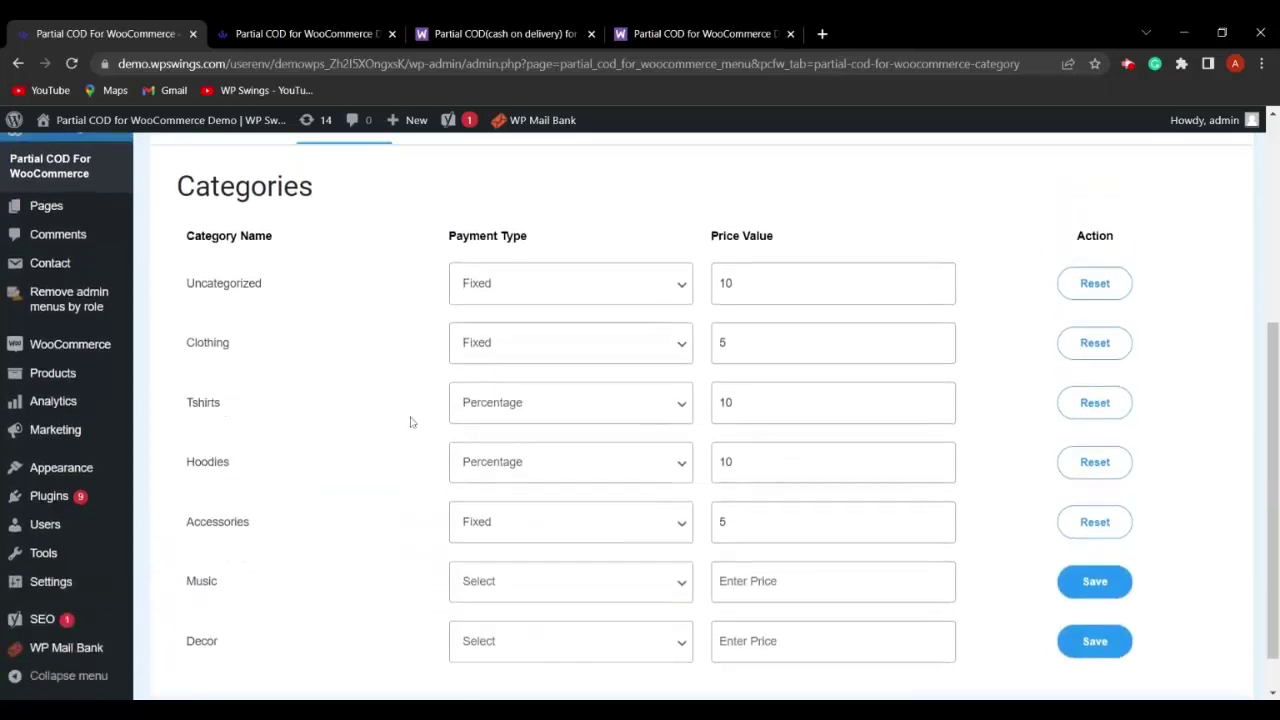
pyautogui.scroll(4, 385, 462)
pyautogui.scroll(1, 385, 462)
pyautogui.scroll(-3, 362, 442)
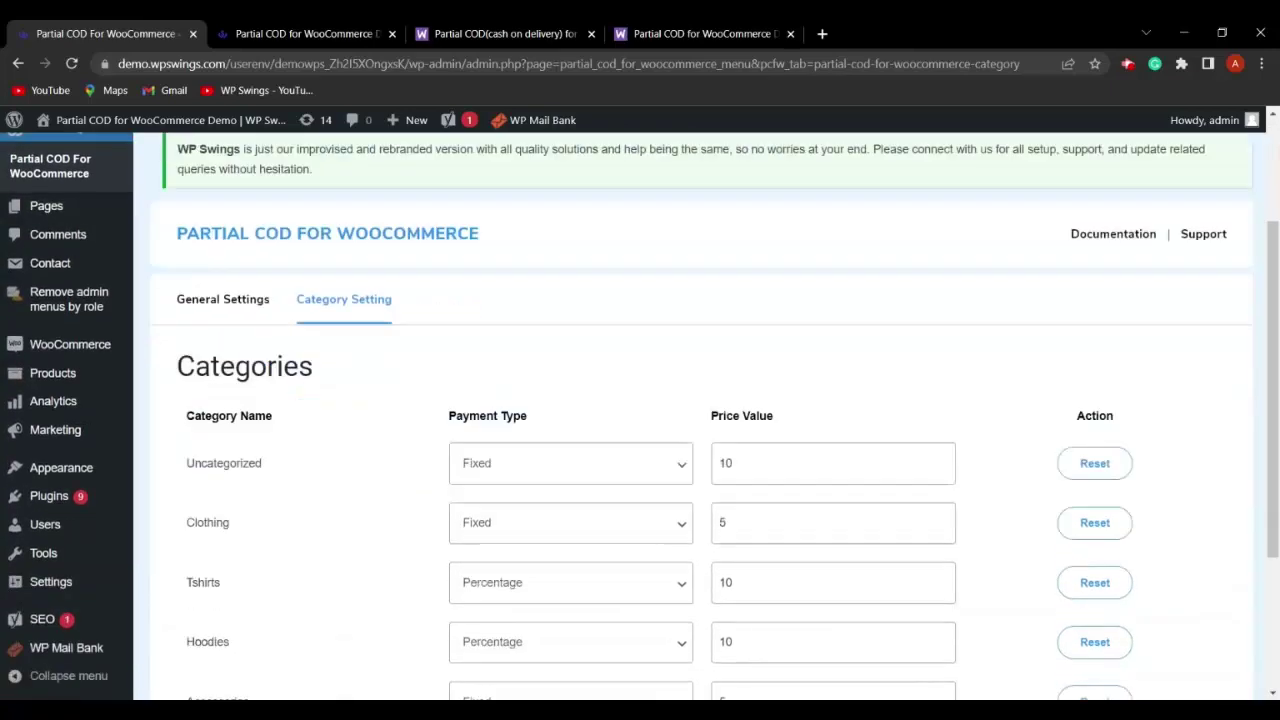
pyautogui.click(306, 44)
pyautogui.scroll(-15, 1114, 514)
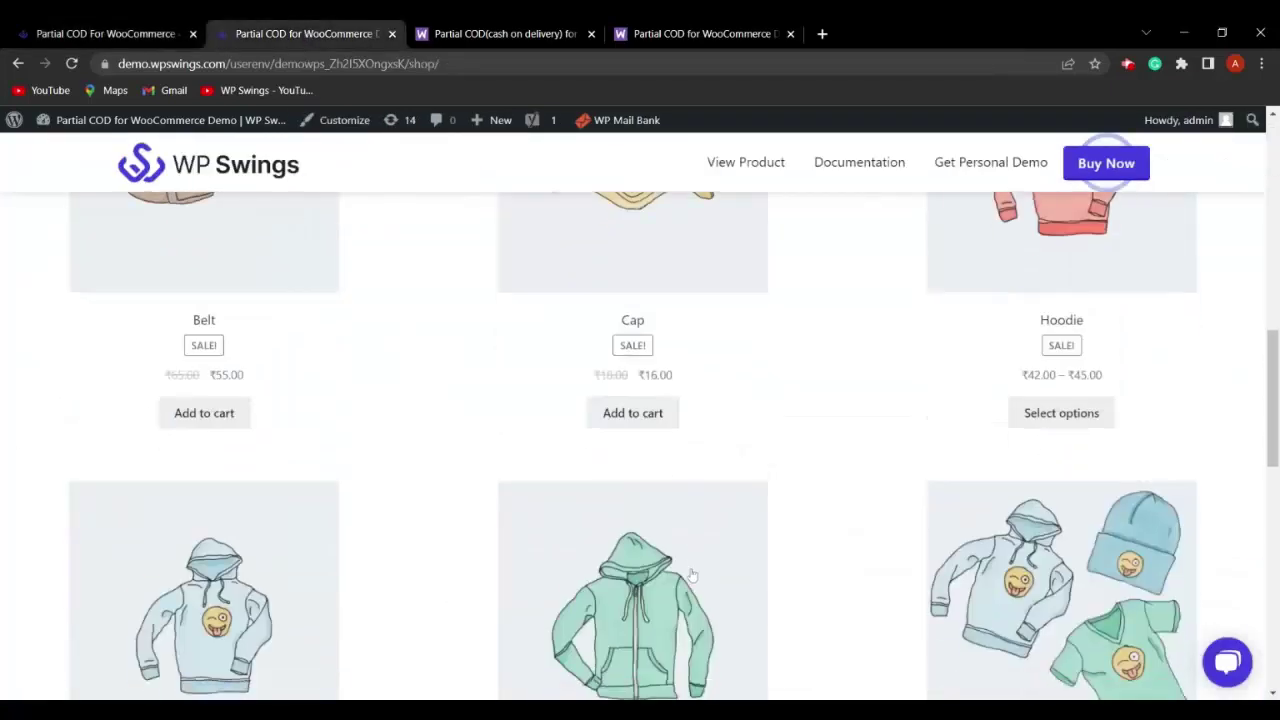
# Step: Check out Sunglasses from shop page 2 with Cash on delivery, confirming a ₹5.00 deposit on ₹90.00
pyautogui.click(1213, 455)
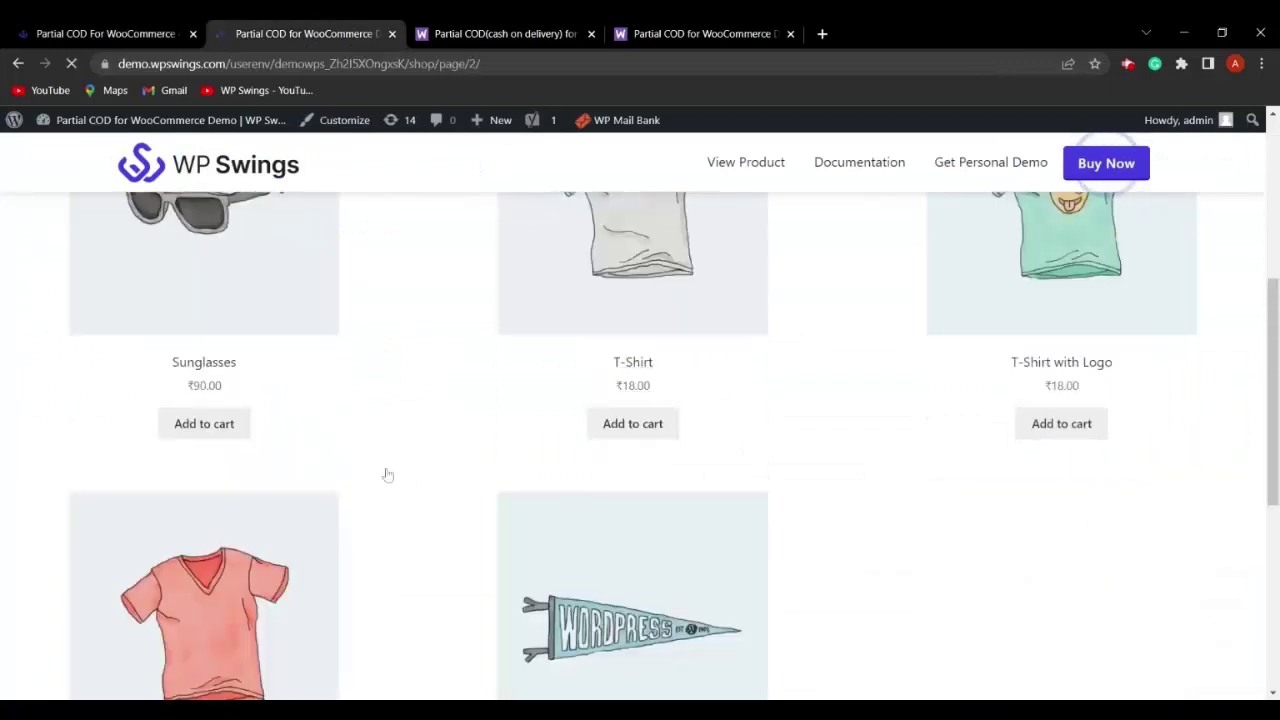
pyautogui.click(214, 432)
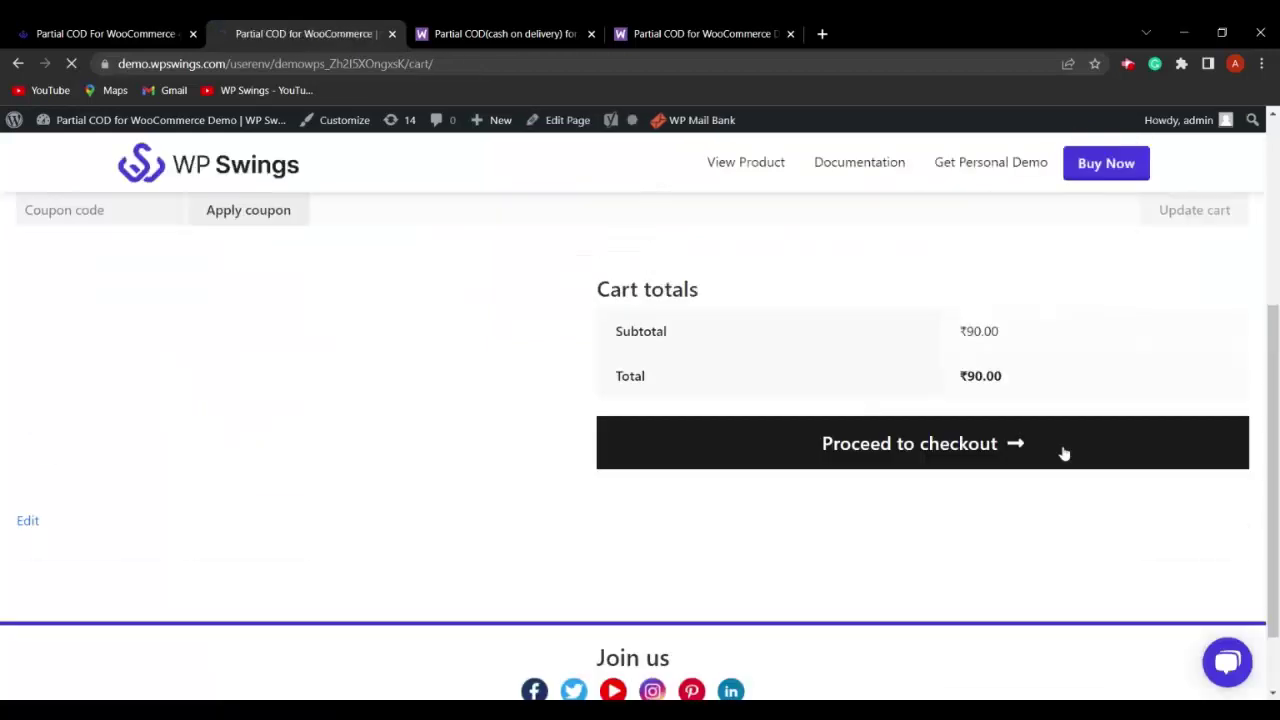
pyautogui.click(1064, 454)
pyautogui.scroll(-5, 1000, 486)
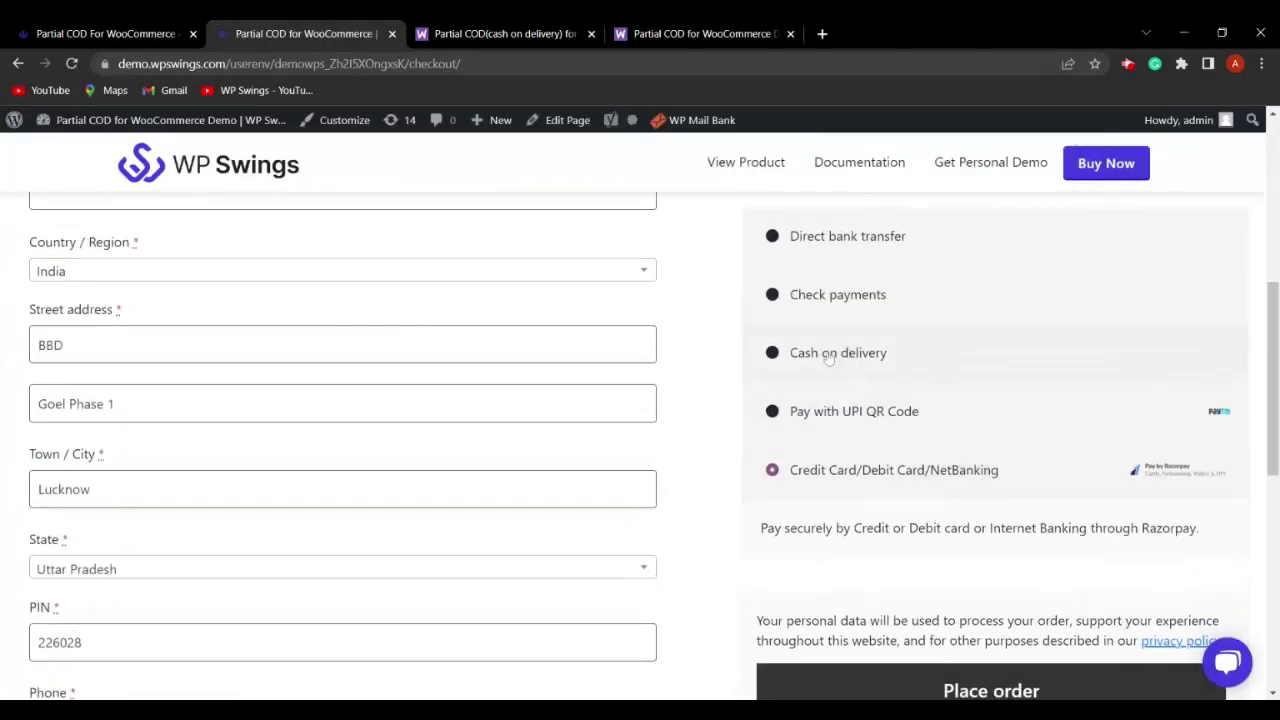
pyautogui.click(829, 355)
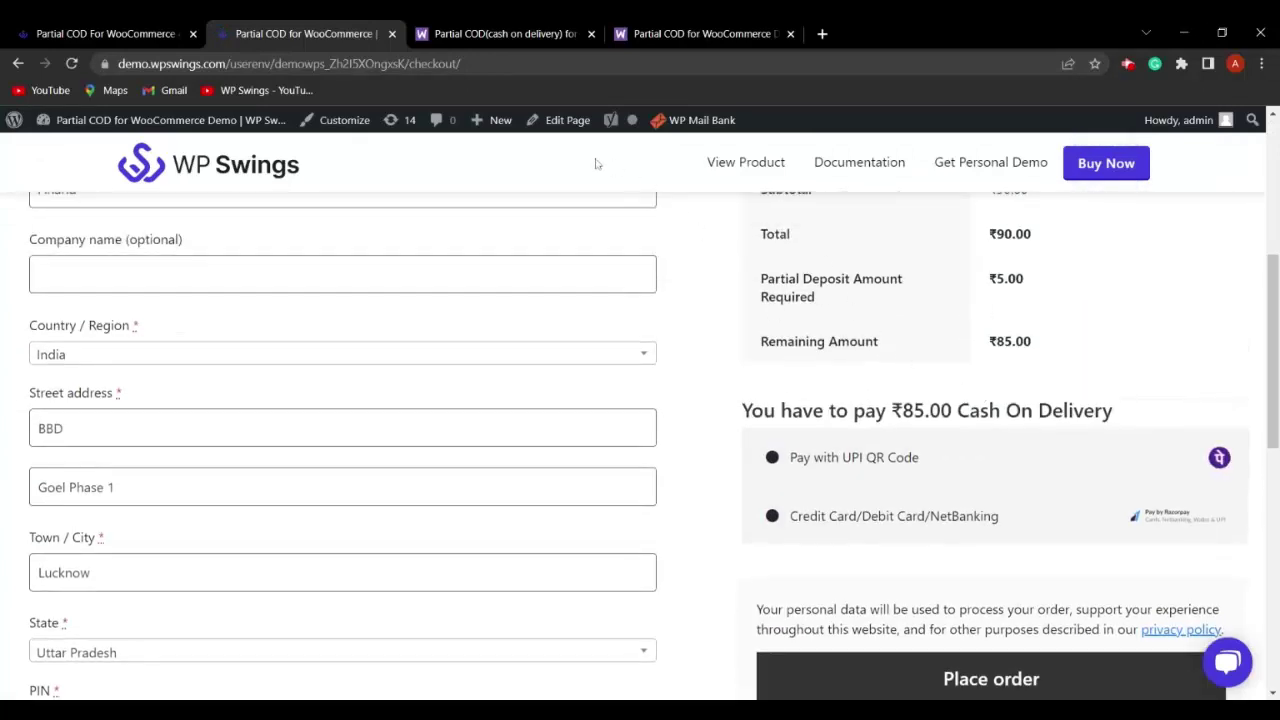
pyautogui.click(150, 33)
pyautogui.scroll(-1, 674, 449)
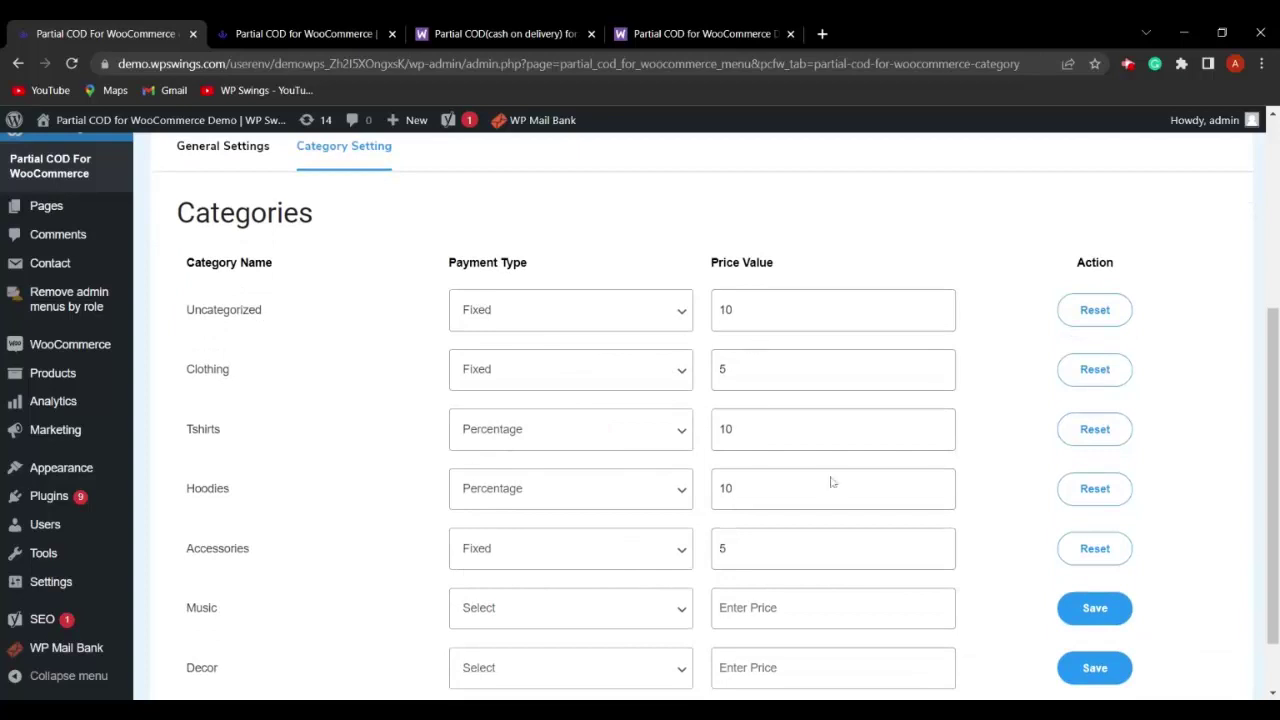
# Step: Turn on the Enable Partial COD Order wise toggle on the General Settings tab
pyautogui.scroll(2, 941, 548)
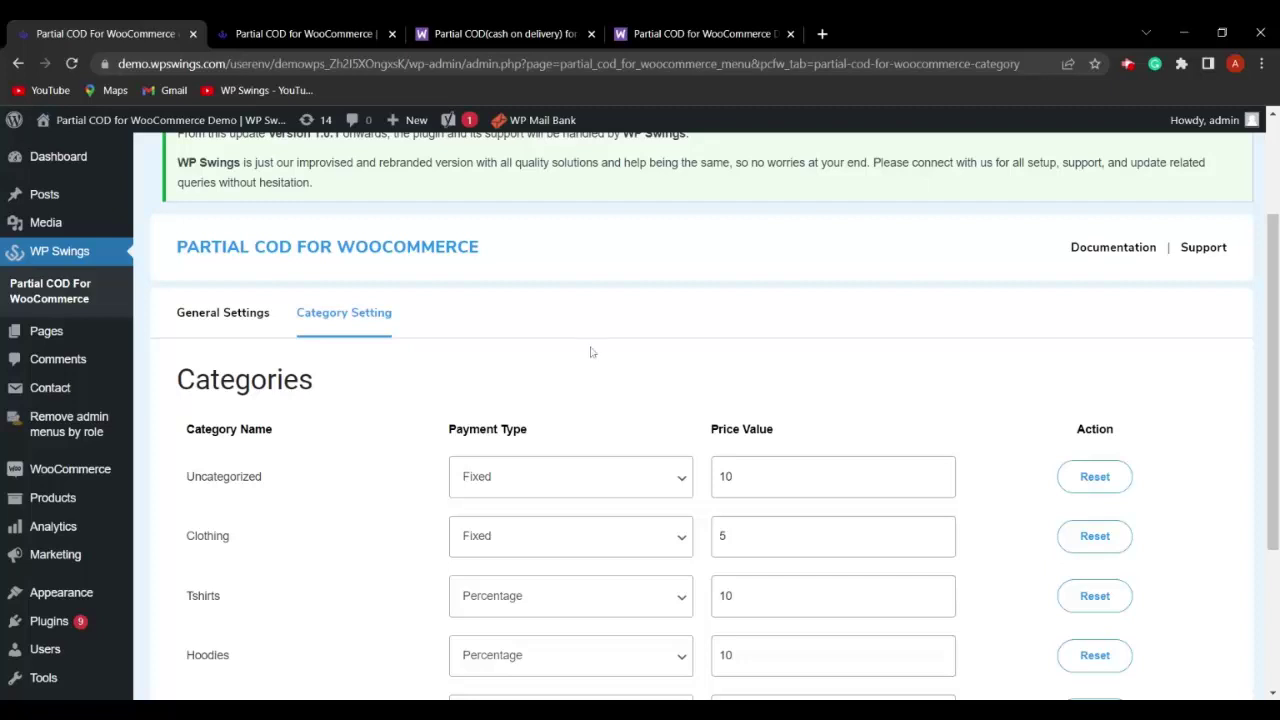
pyautogui.click(237, 314)
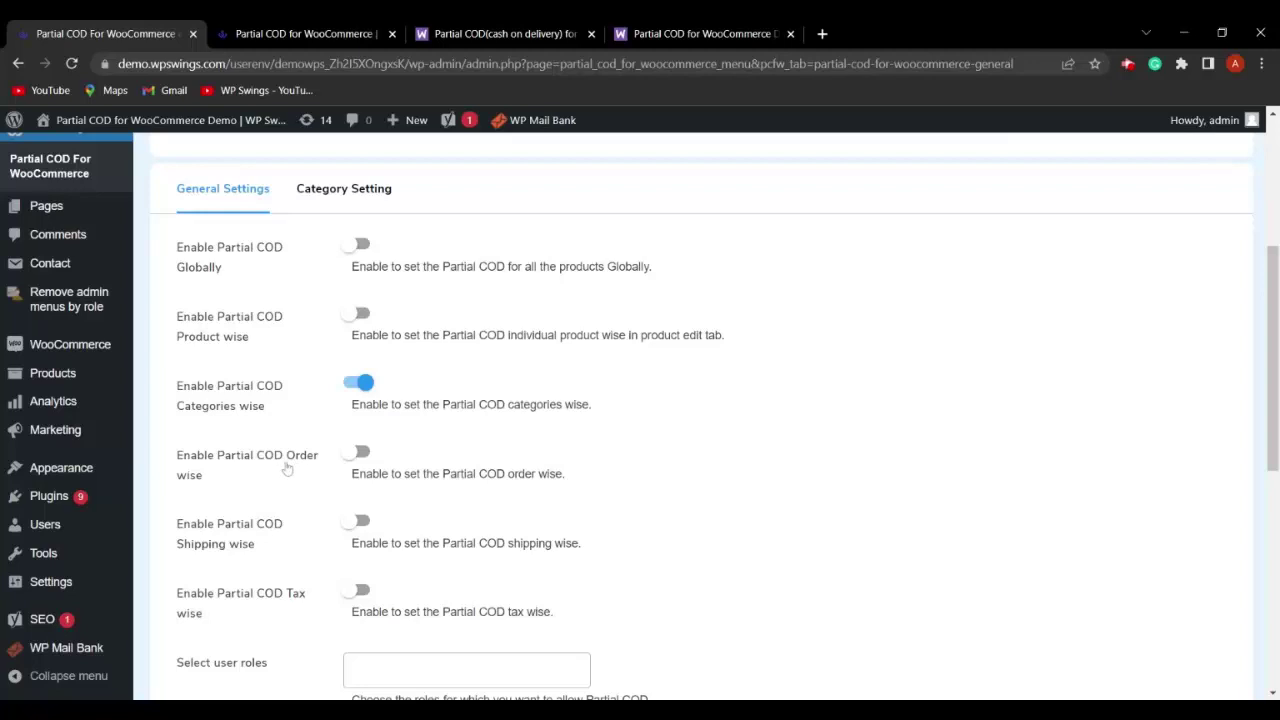
pyautogui.click(358, 452)
pyautogui.scroll(-5, 491, 486)
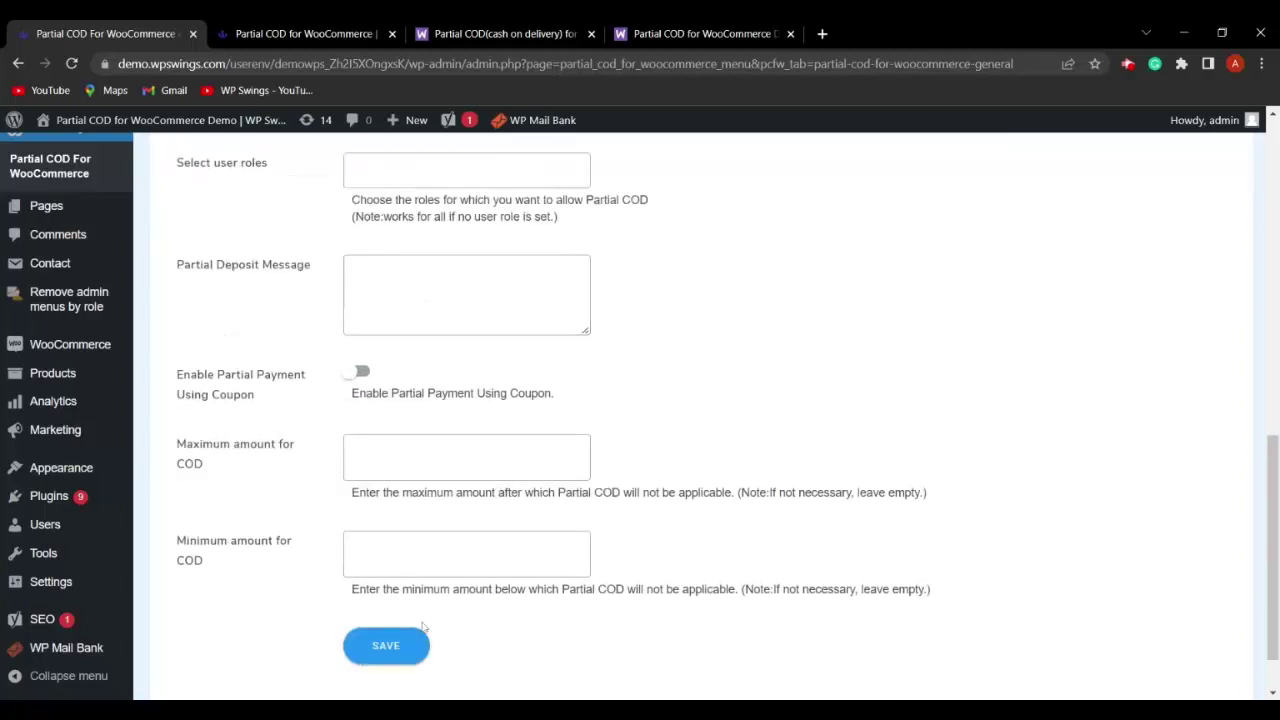
# Step: Save order-wise mode, then change the Order Setting partial amount from 5 to 12 and save
pyautogui.click(408, 642)
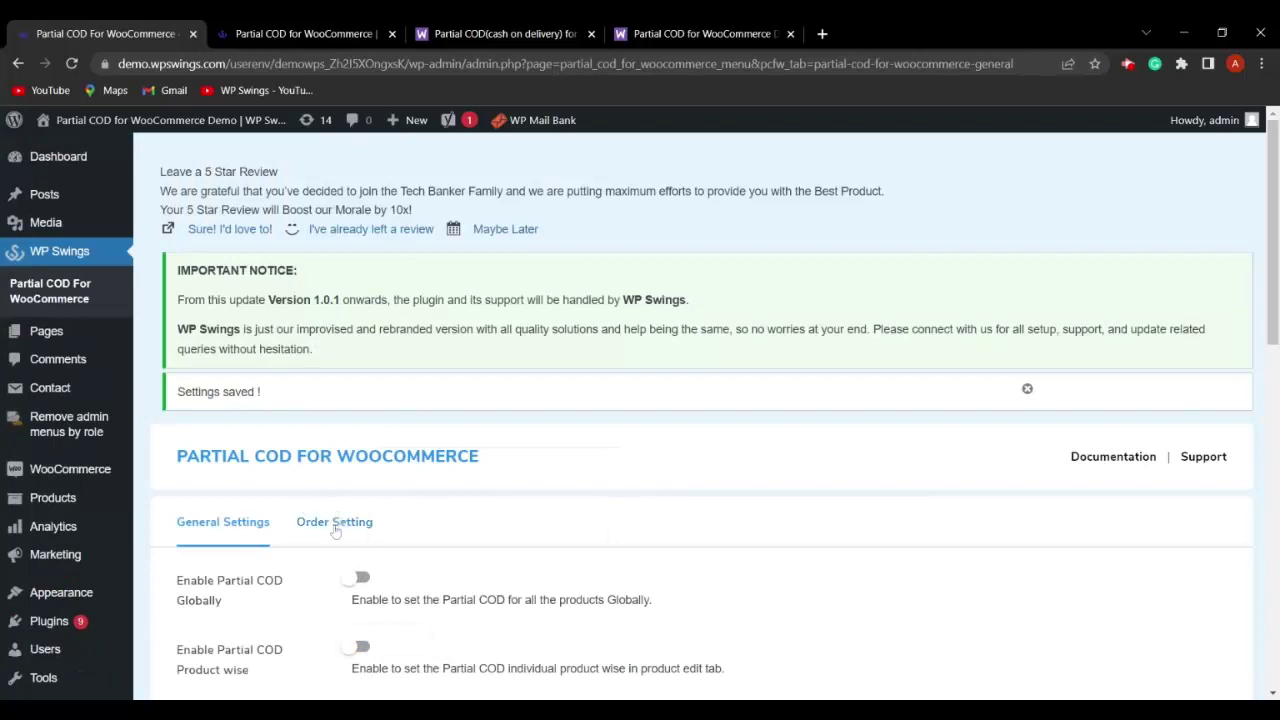
pyautogui.click(334, 523)
pyautogui.scroll(-1, 481, 530)
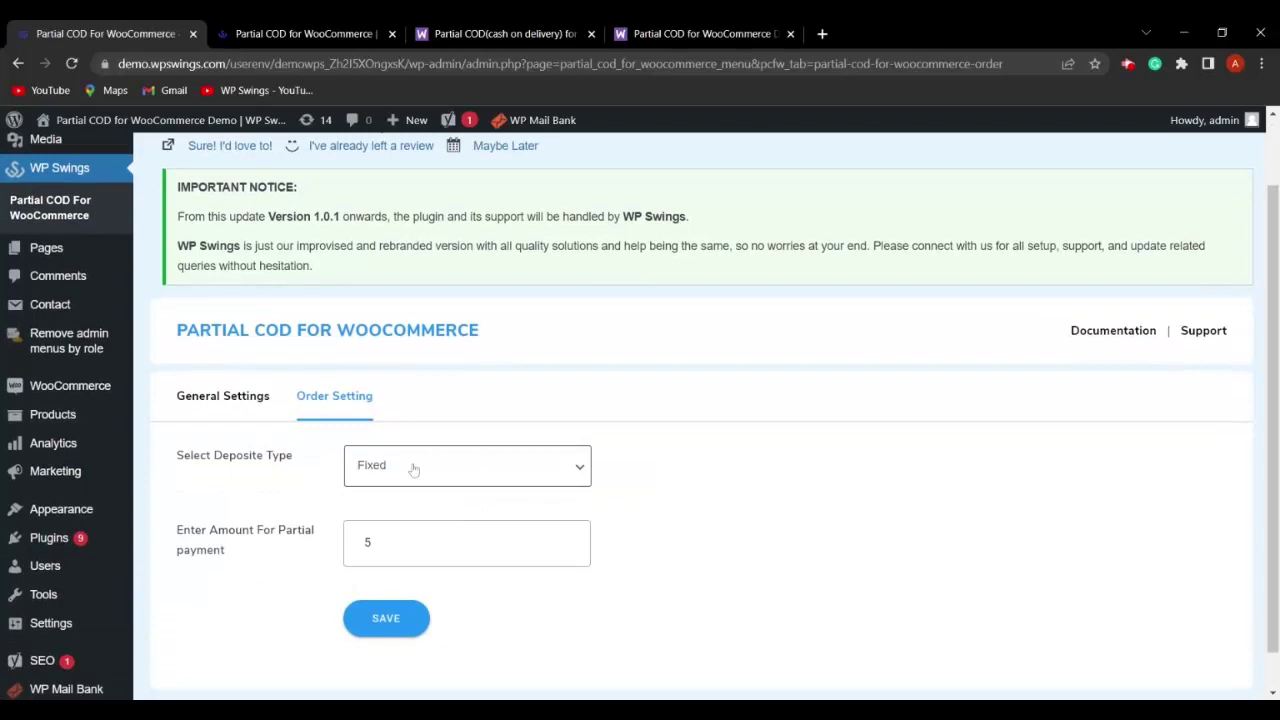
pyautogui.click(369, 542)
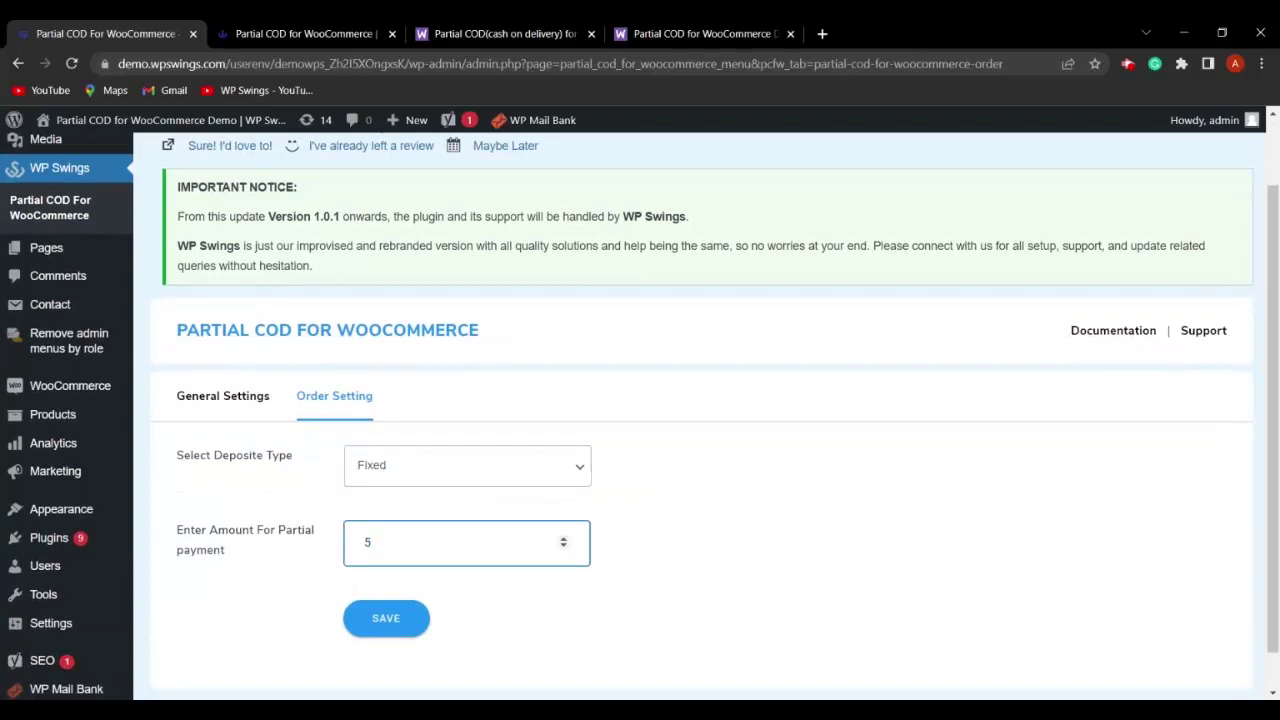
pyautogui.press('BackSpace')
pyautogui.write('12')
pyautogui.click(403, 617)
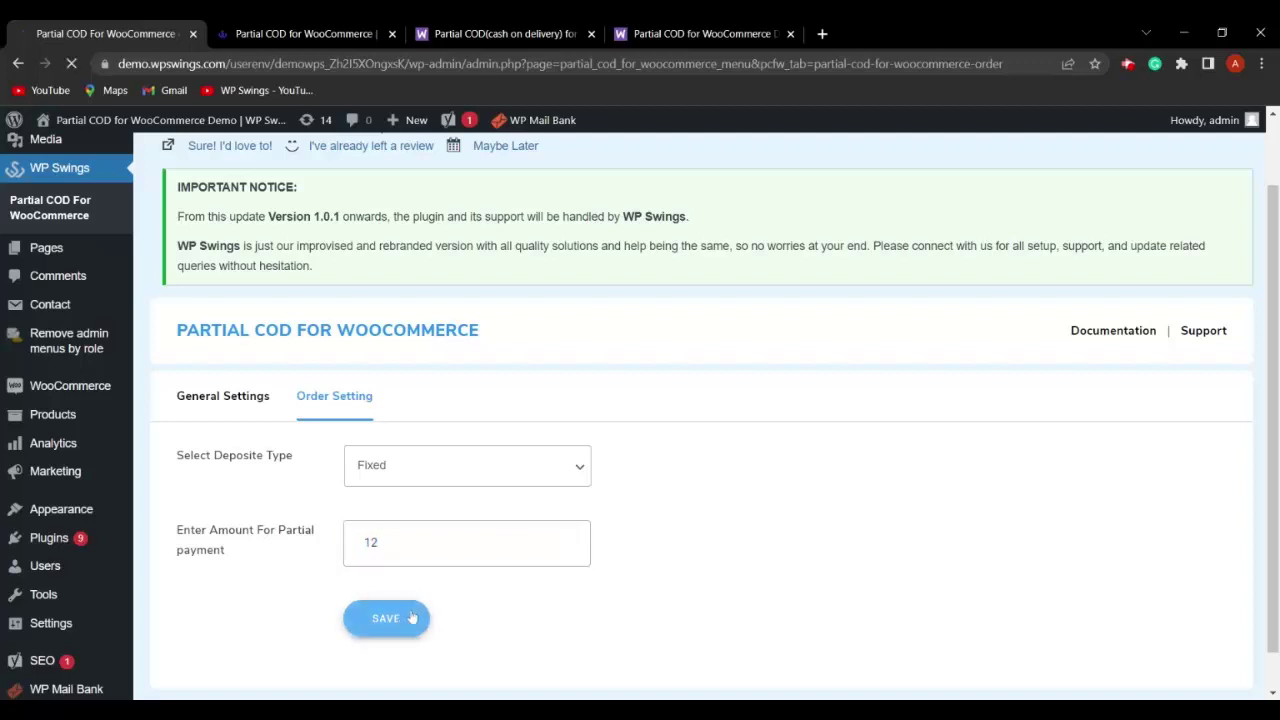
pyautogui.click(331, 26)
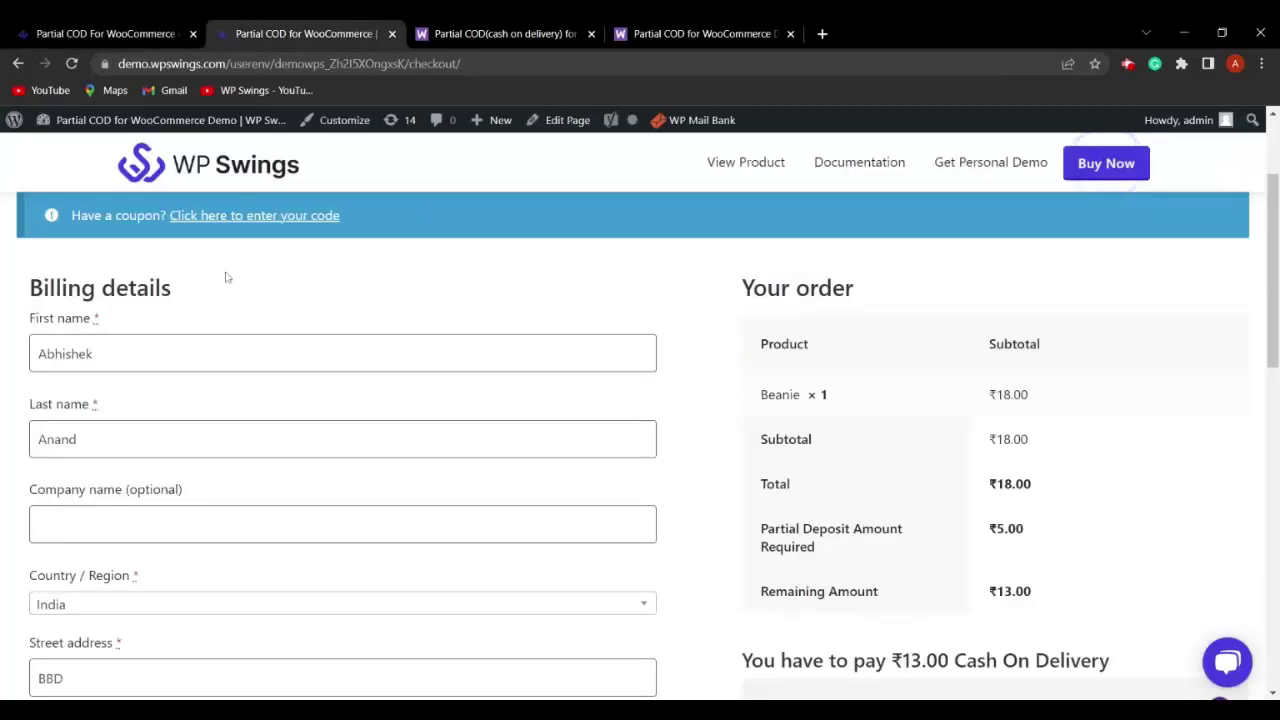
# Step: Reload checkout to confirm the Beanie order shows a ₹12.00 deposit and ₹6.00 cash on delivery
pyautogui.click(71, 63)
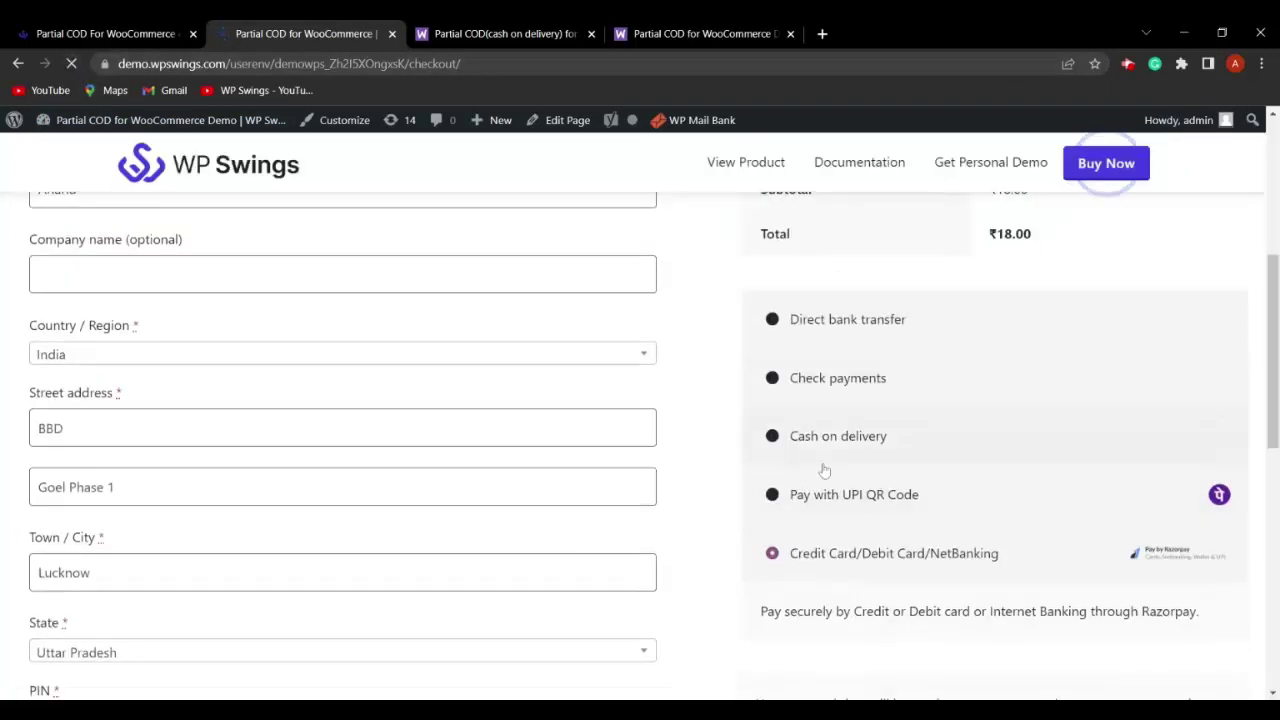
pyautogui.scroll(1, 850, 410)
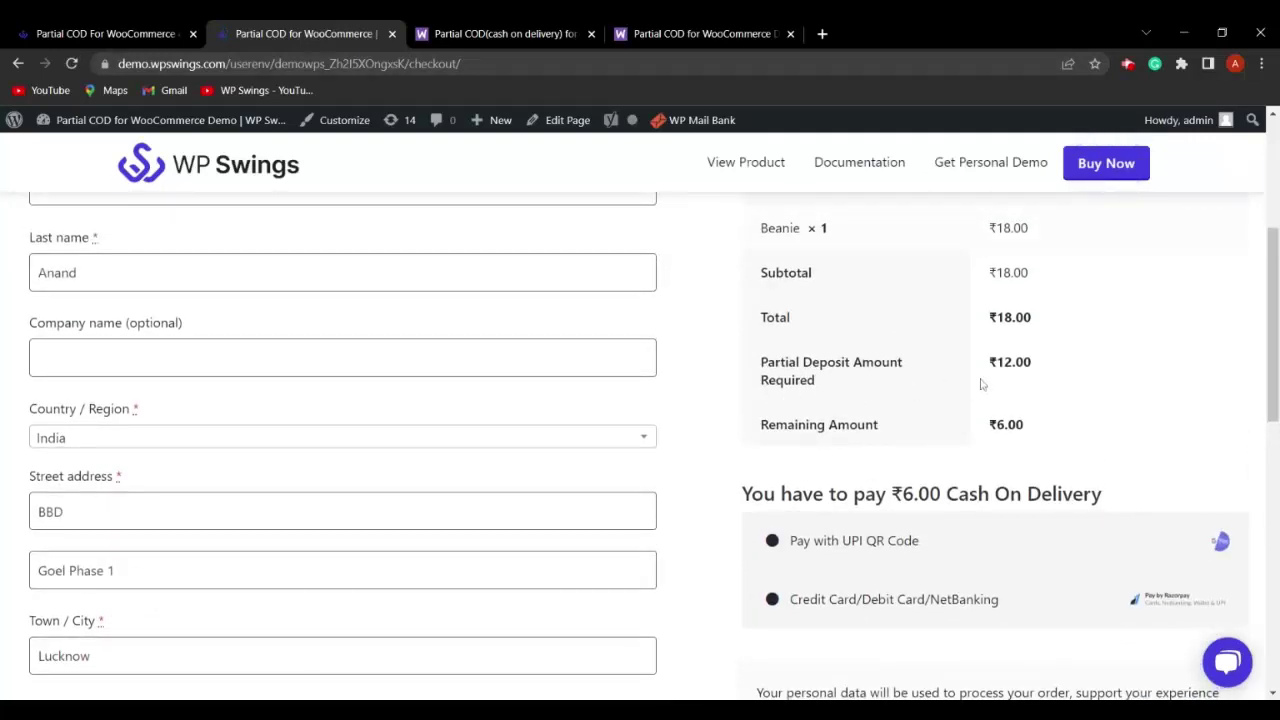
pyautogui.click(55, 27)
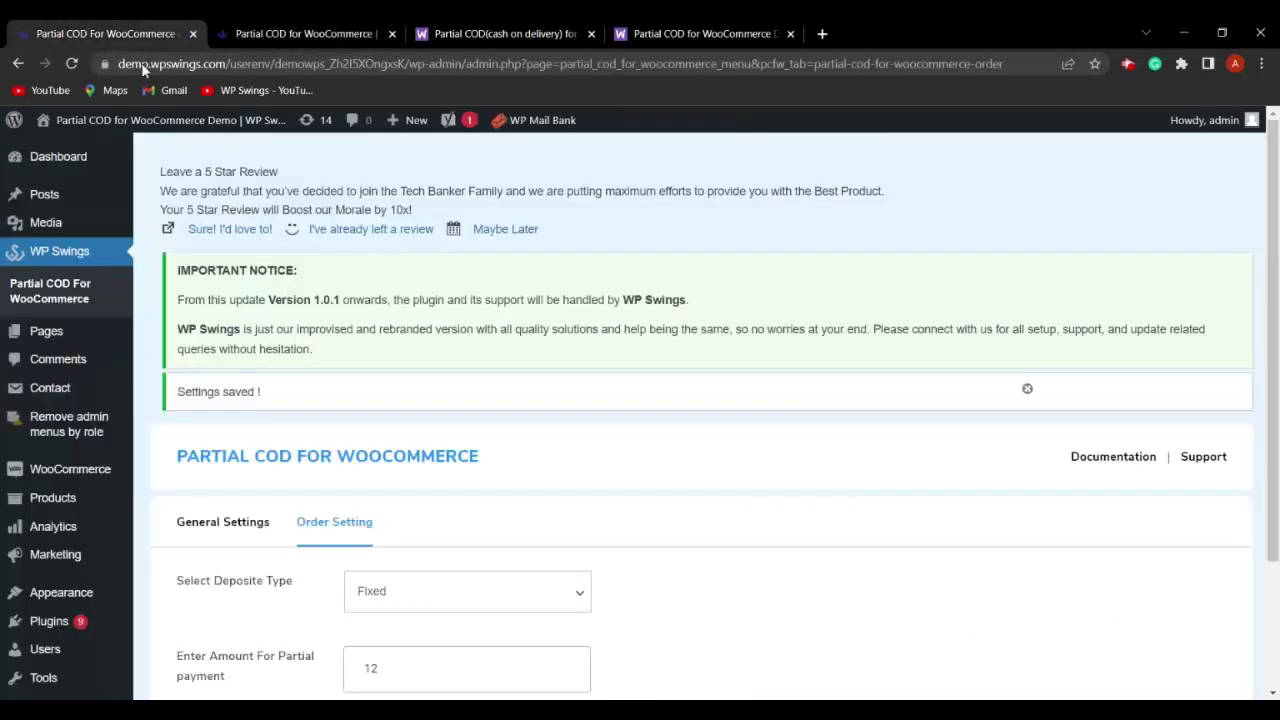
pyautogui.scroll(-2, 500, 486)
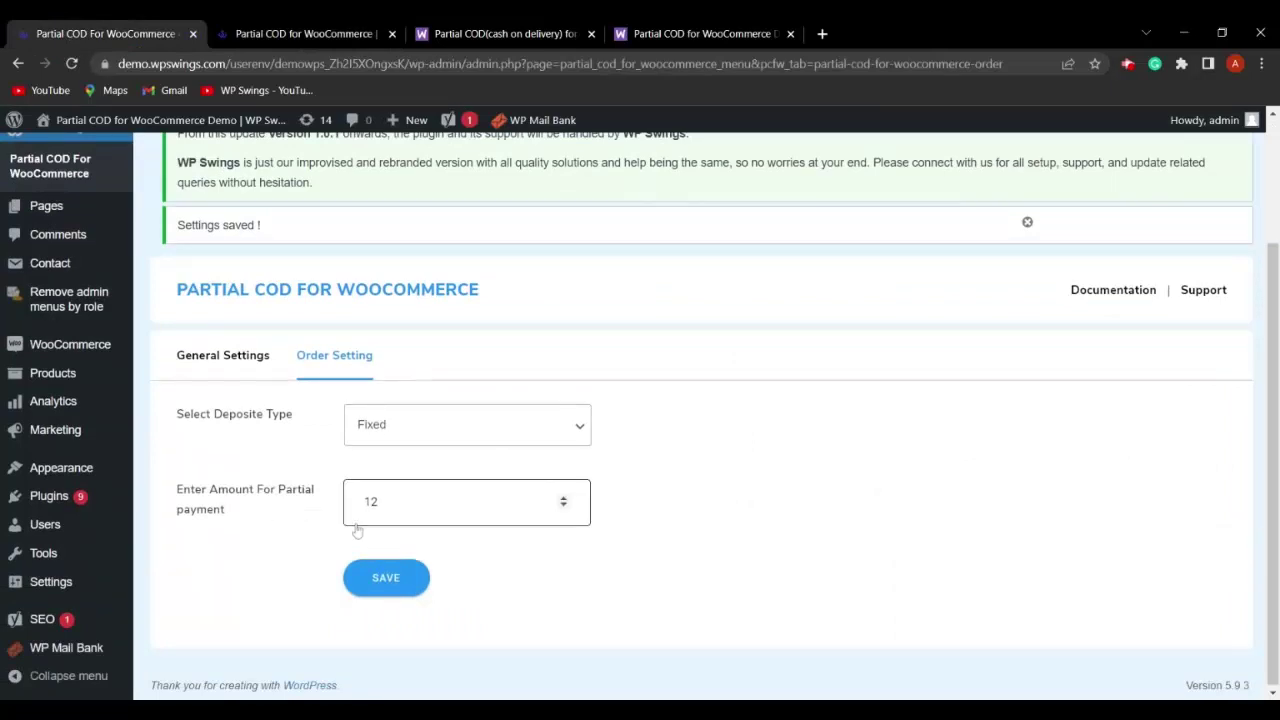
pyautogui.click(280, 33)
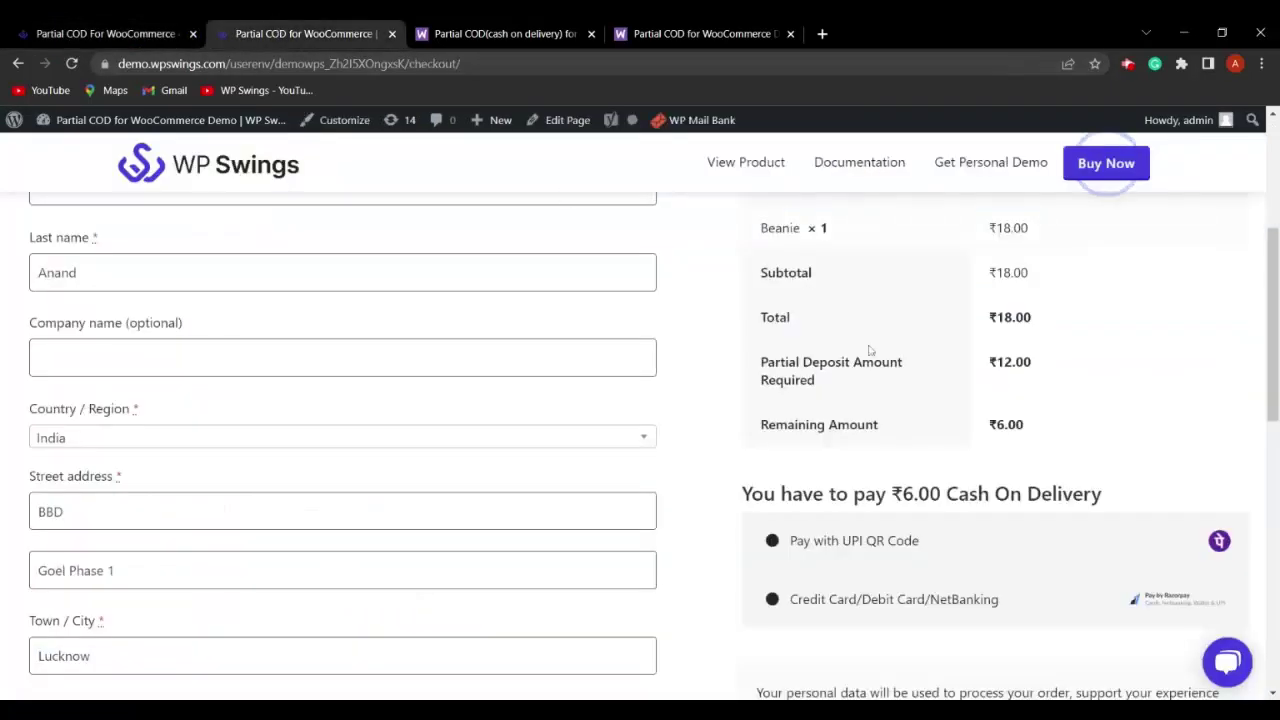
pyautogui.scroll(3, 900, 347)
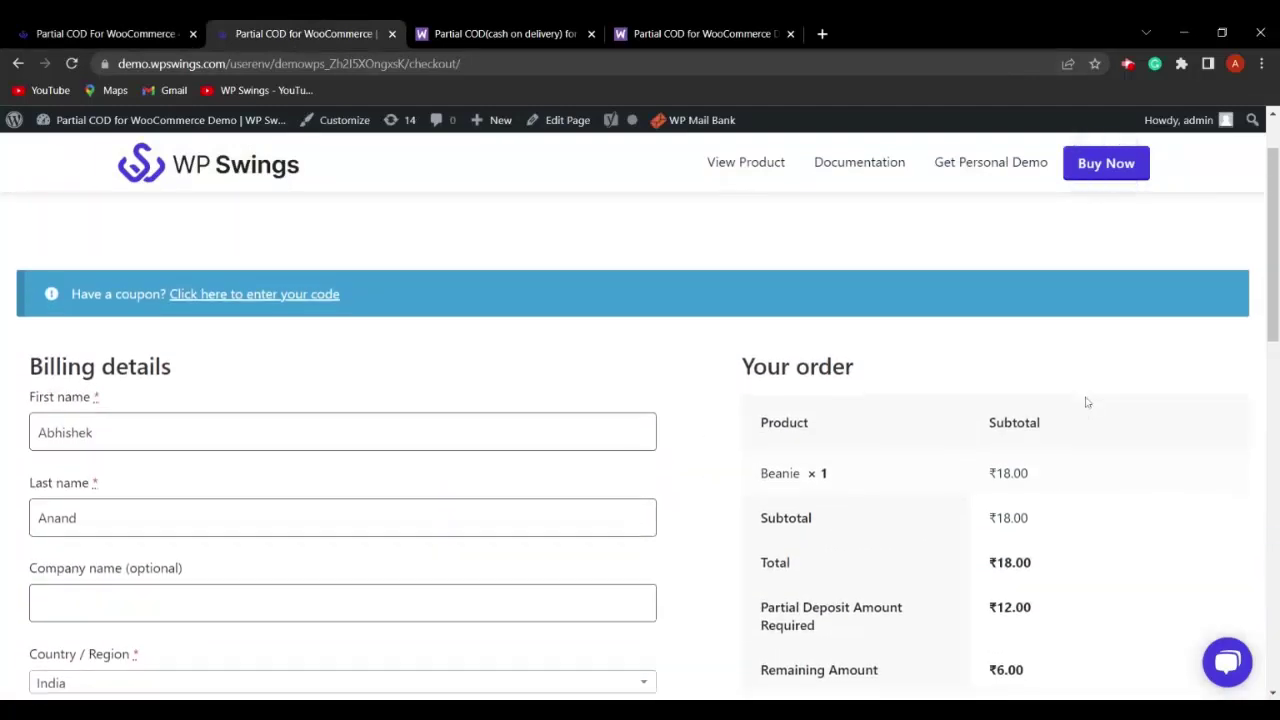
pyautogui.scroll(-2, 1088, 402)
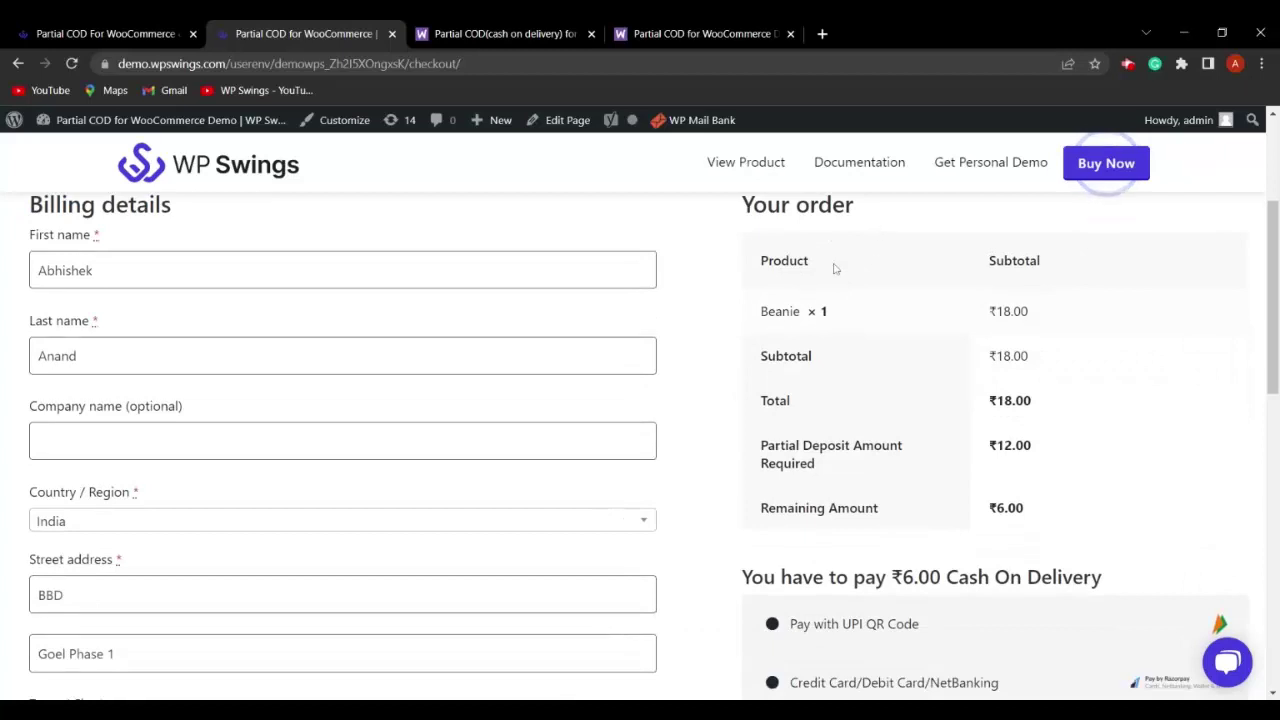
pyautogui.scroll(1, 830, 275)
pyautogui.scroll(-2, 990, 376)
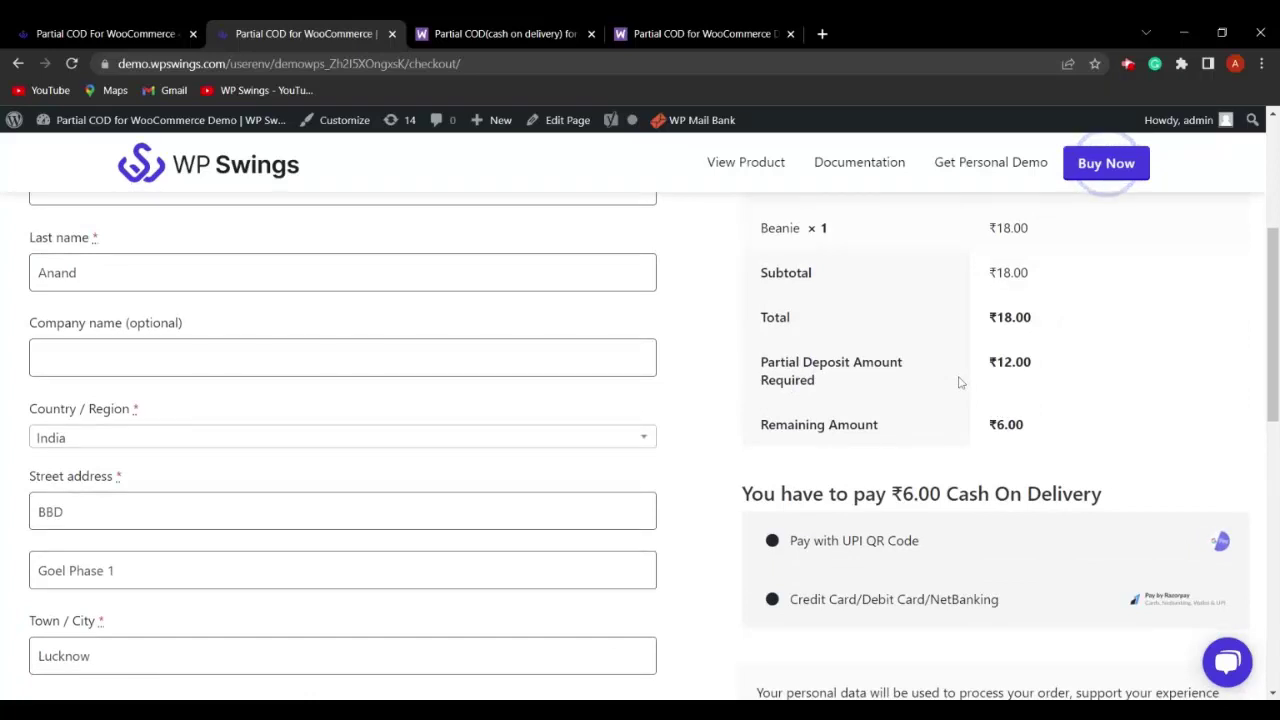
pyautogui.scroll(-1, 958, 382)
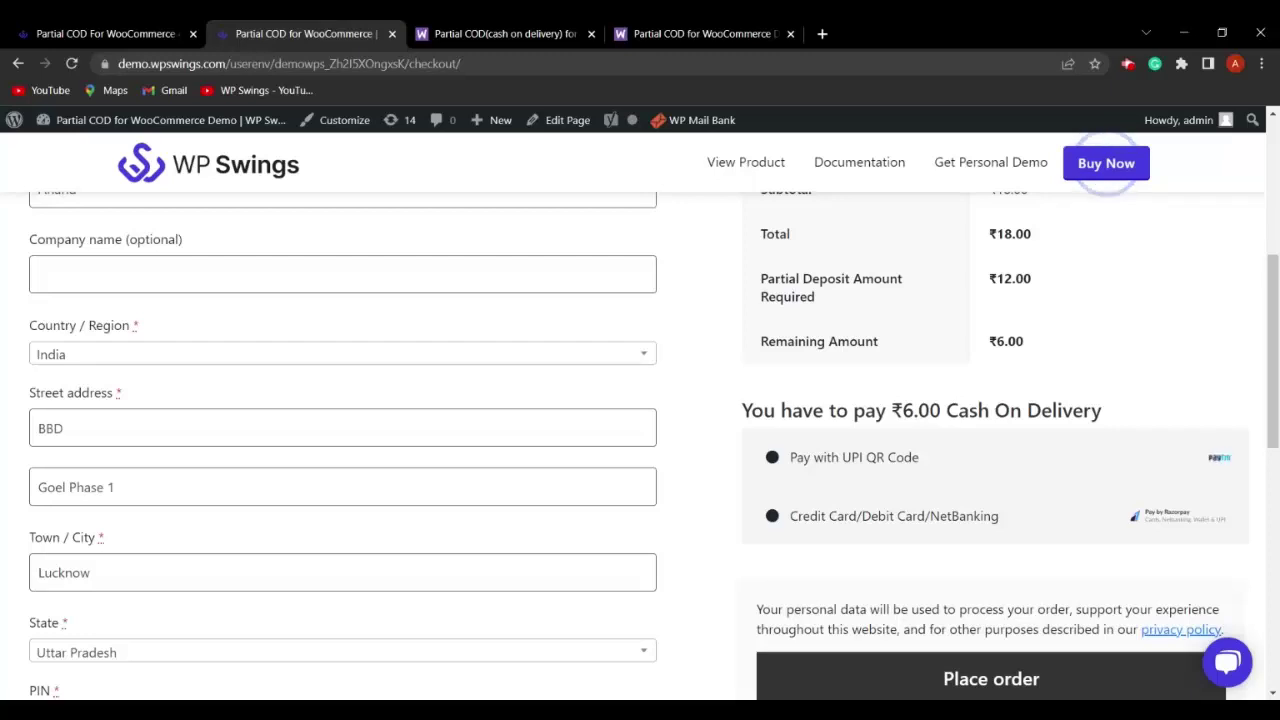
pyautogui.scroll(2, 640, 420)
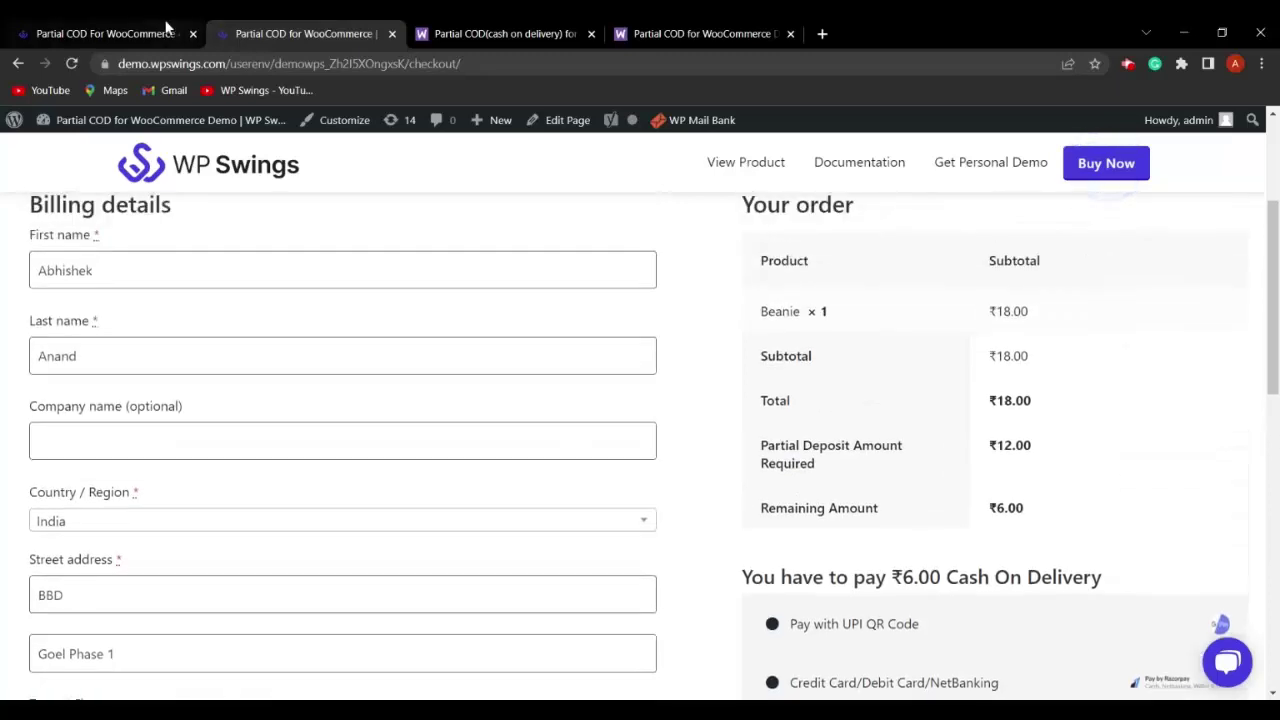
pyautogui.click(166, 27)
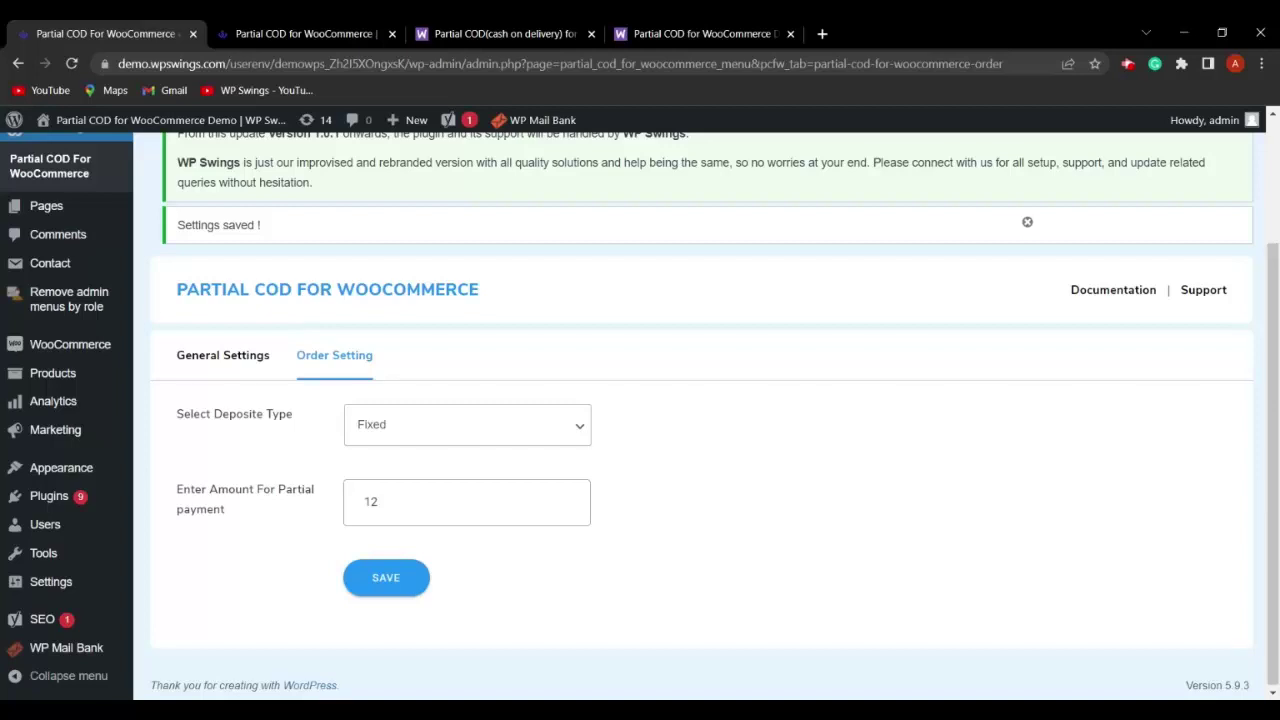
# Step: Turn on the Shipping wise and Tax wise toggles in Partial COD General Settings
pyautogui.click(241, 359)
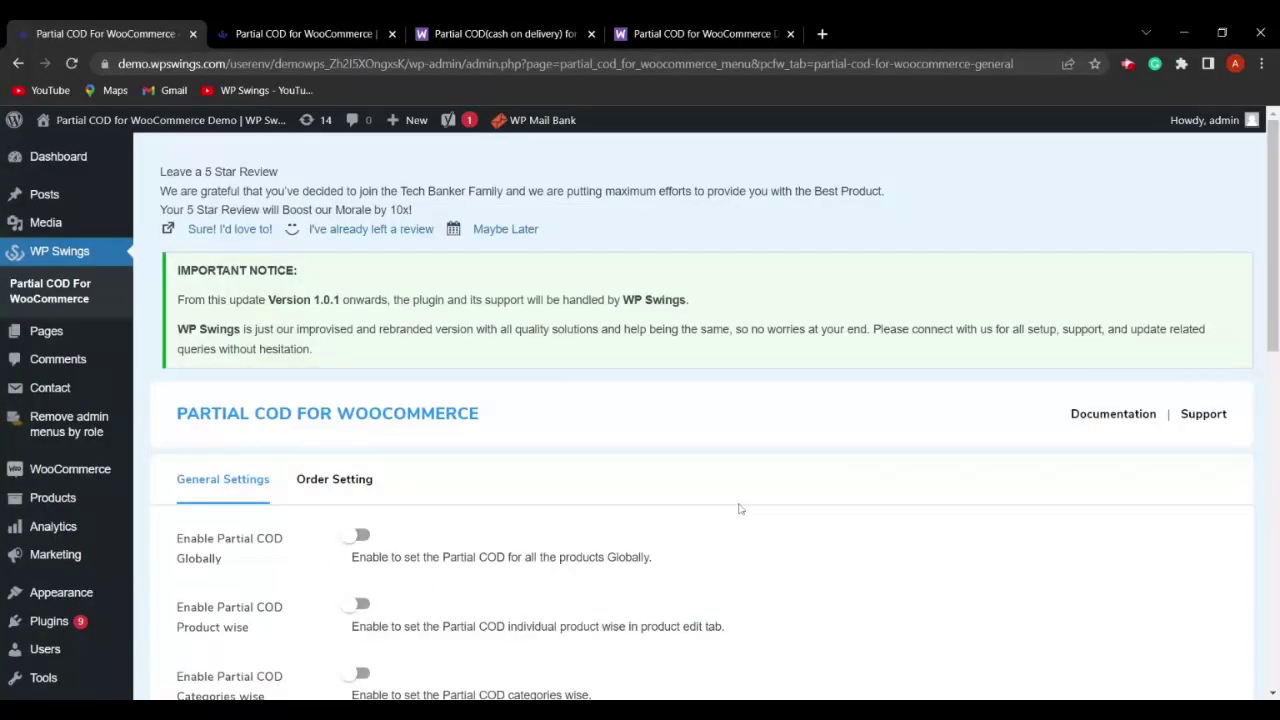
pyautogui.scroll(-4, 740, 509)
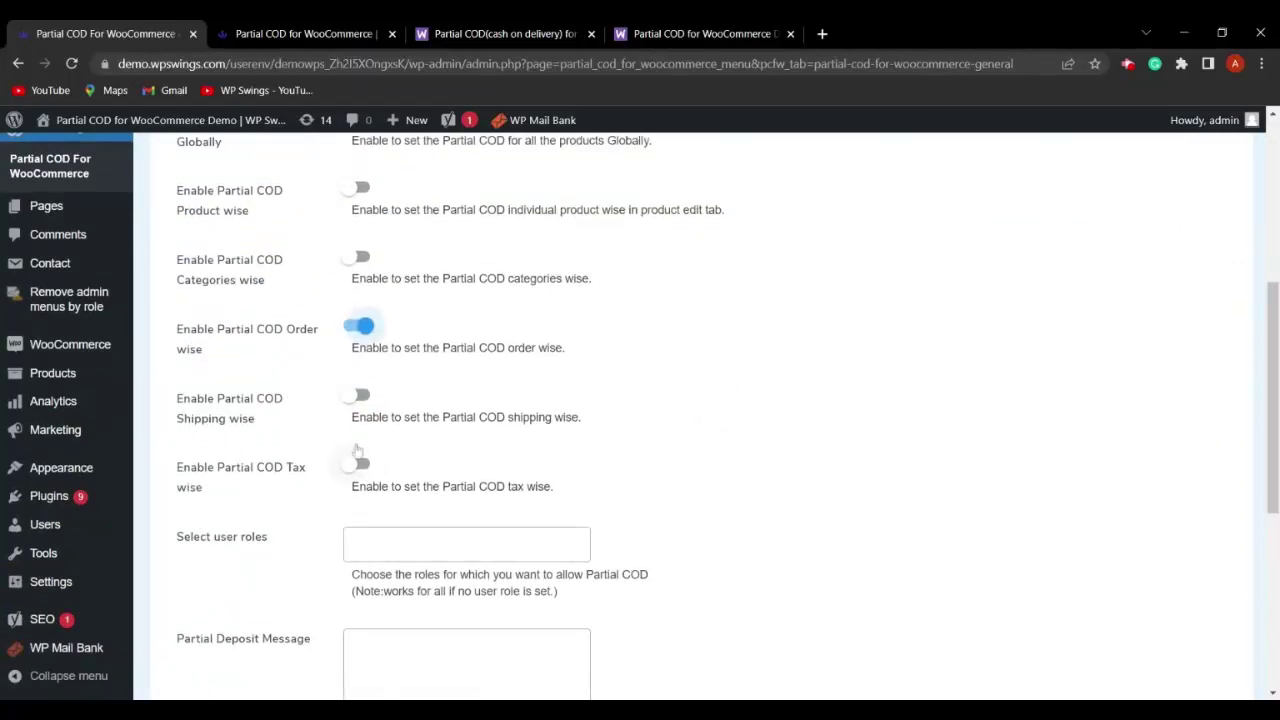
pyautogui.click(364, 399)
pyautogui.click(362, 464)
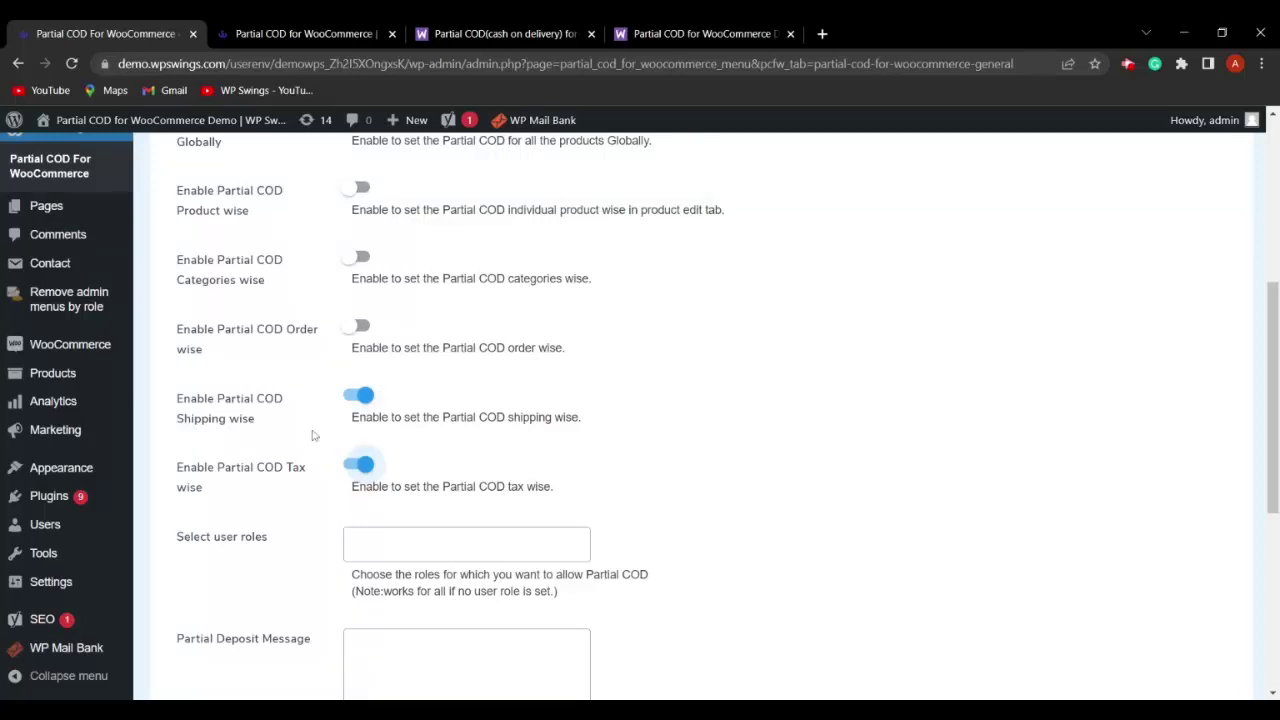
pyautogui.scroll(1, 655, 457)
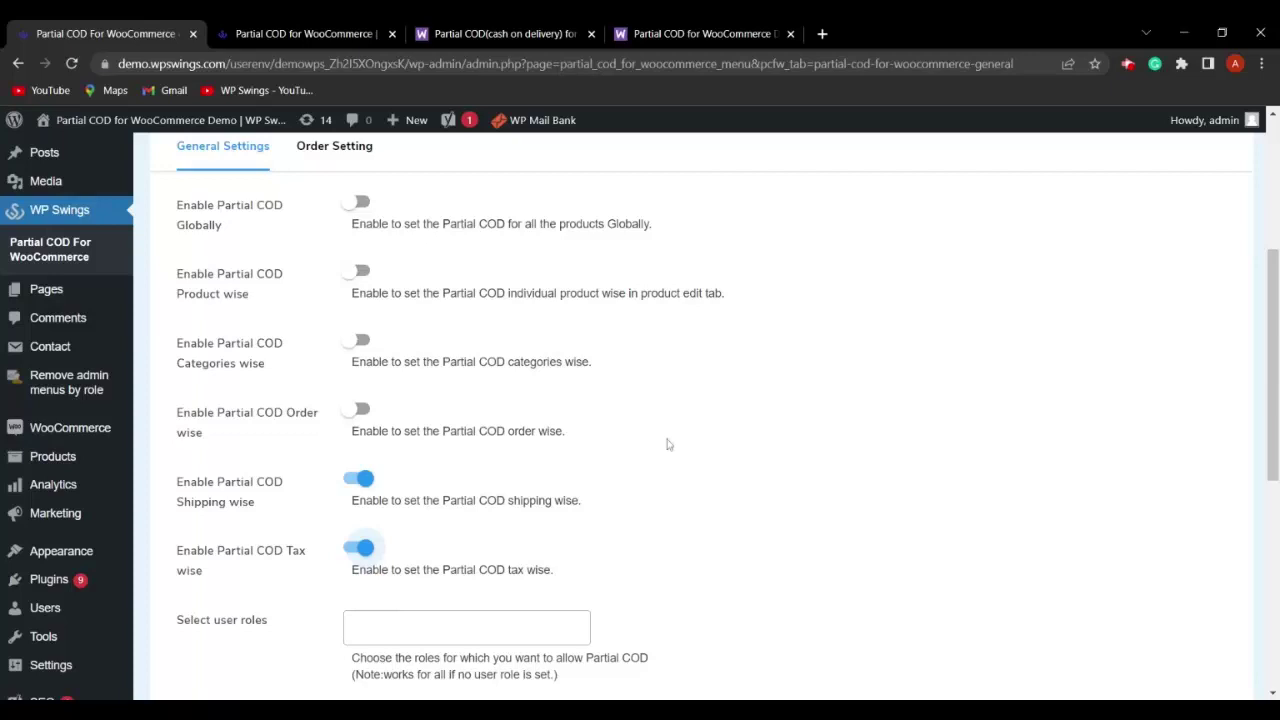
pyautogui.scroll(-2, 720, 443)
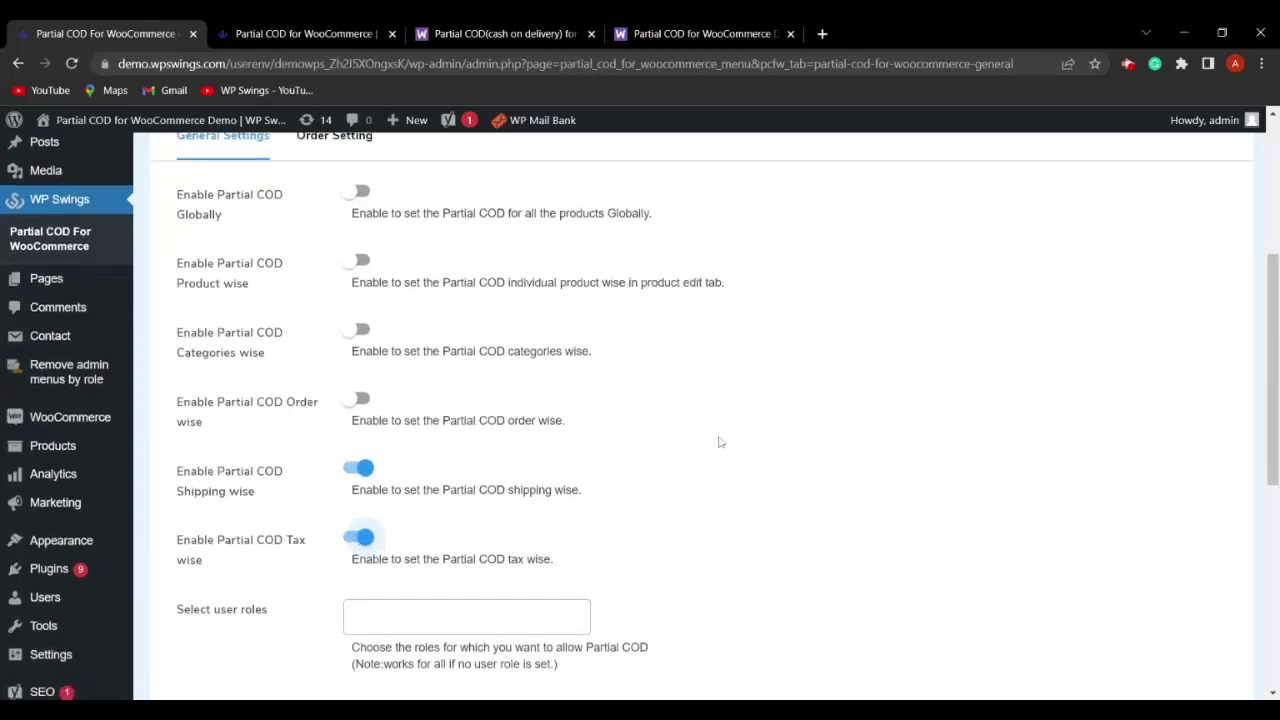
pyautogui.scroll(1, 720, 443)
pyautogui.scroll(1, 720, 443)
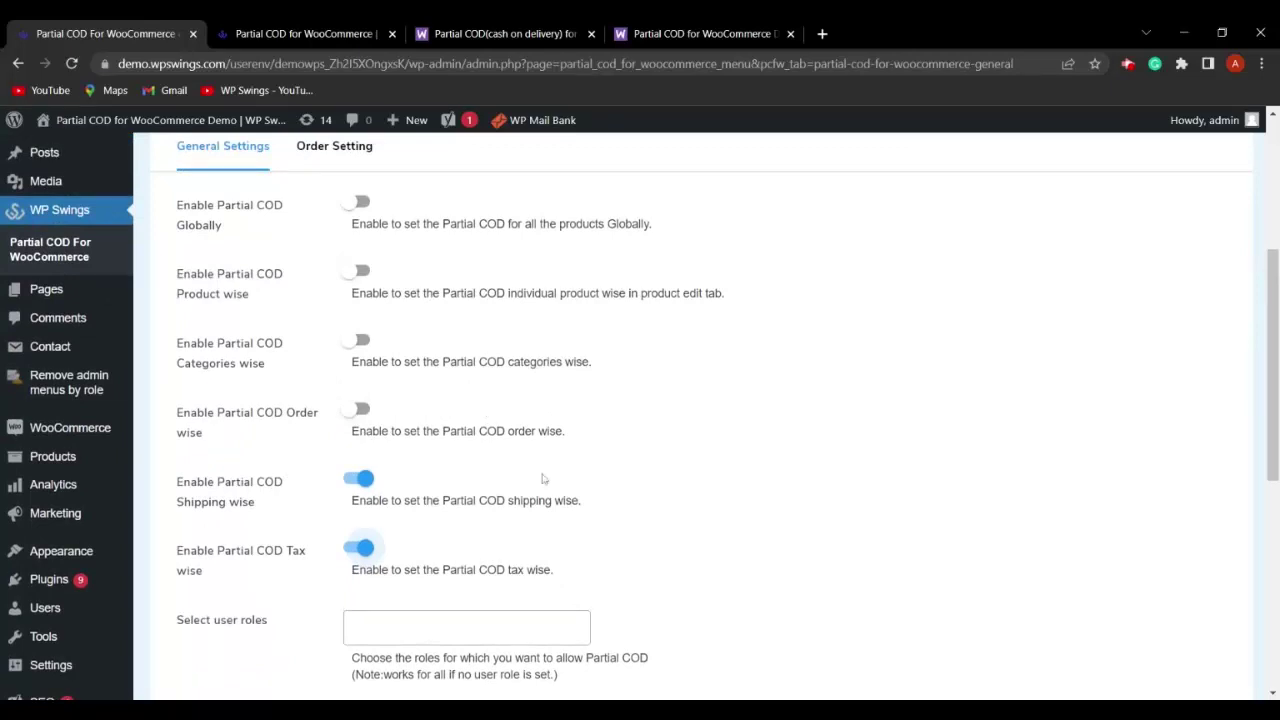
# Step: Turn off Shipping wise and Tax wise and turn Order wise back on
pyautogui.click(361, 479)
pyautogui.click(358, 547)
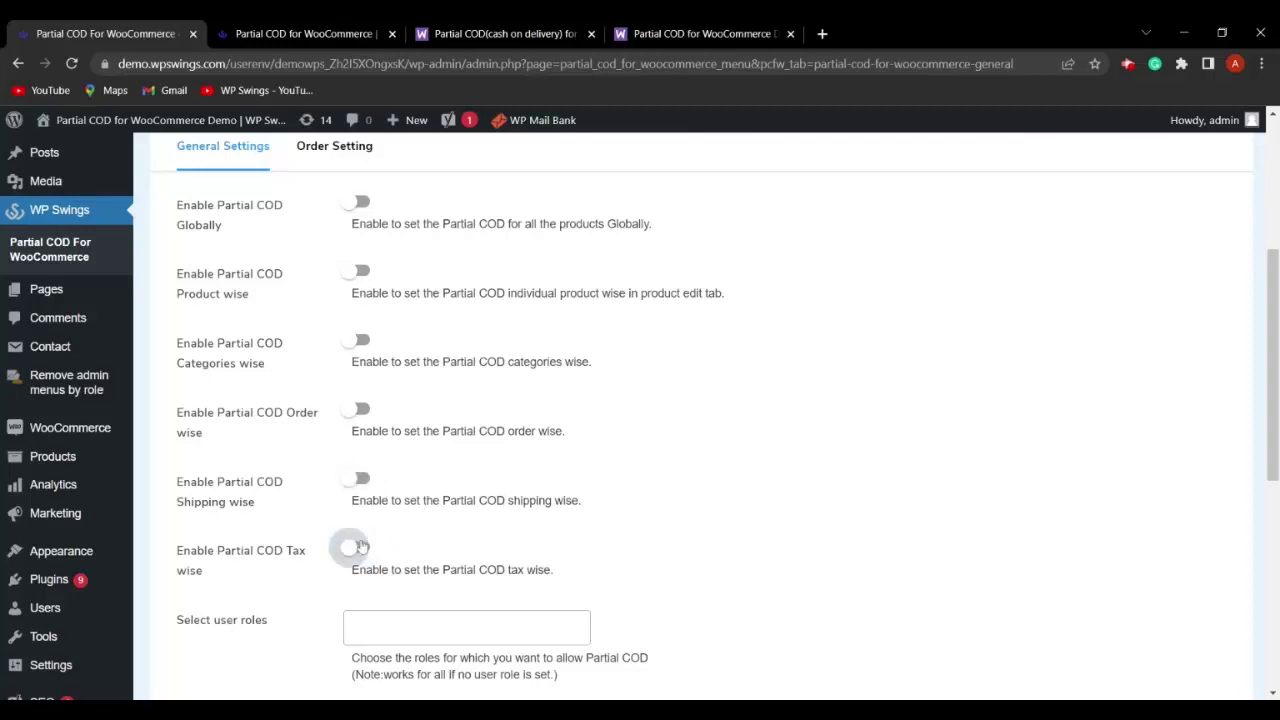
pyautogui.click(364, 411)
pyautogui.scroll(-5, 620, 450)
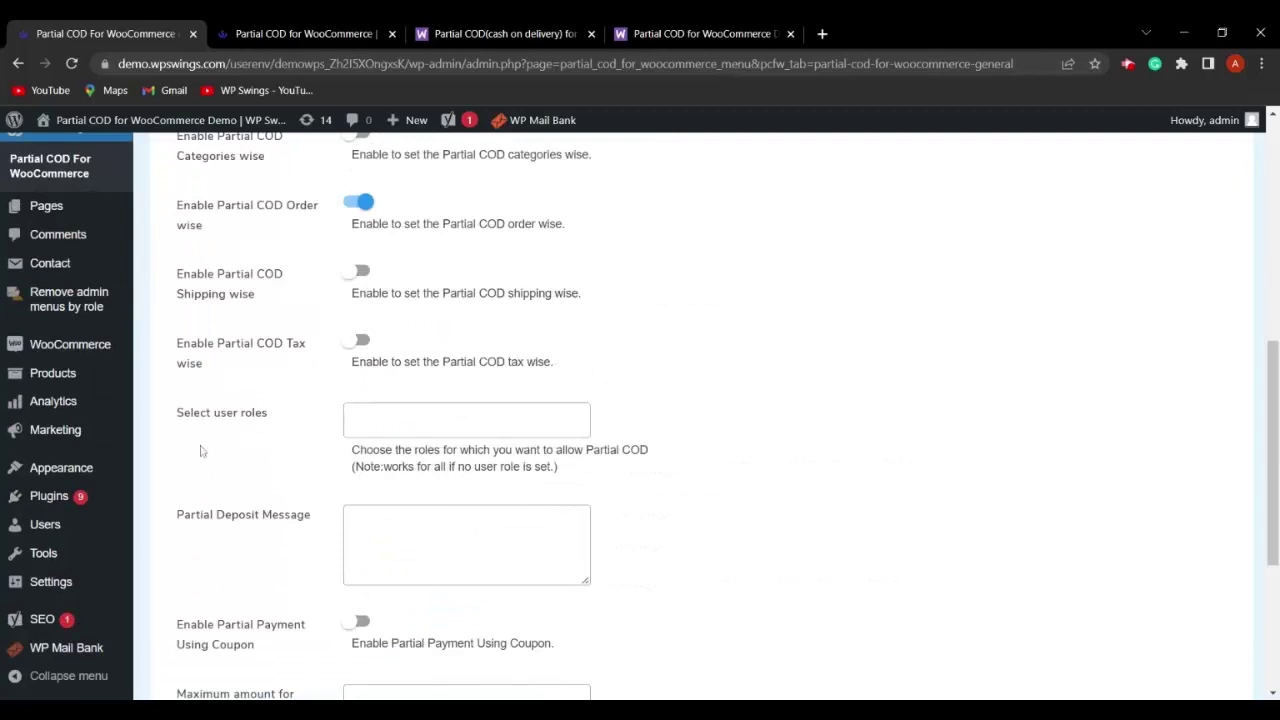
# Step: Restrict Partial COD to the Administrator user role and save the general settings
pyautogui.click(400, 420)
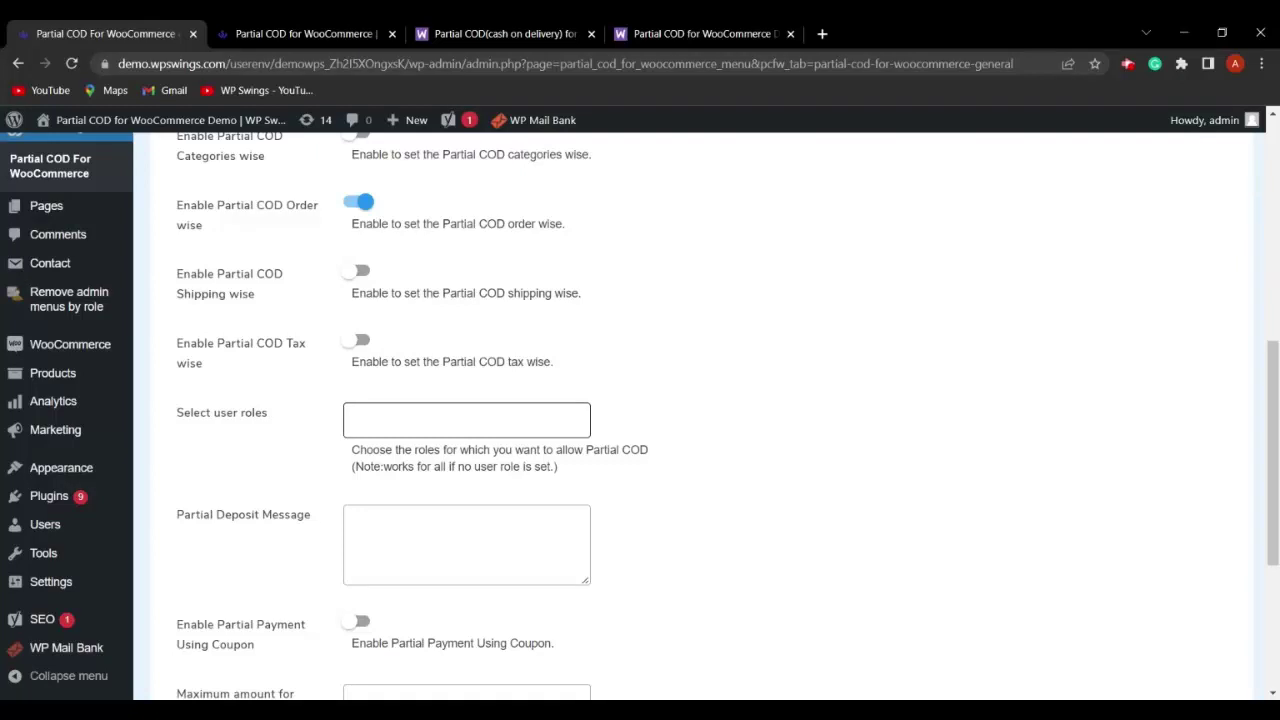
pyautogui.click(400, 420)
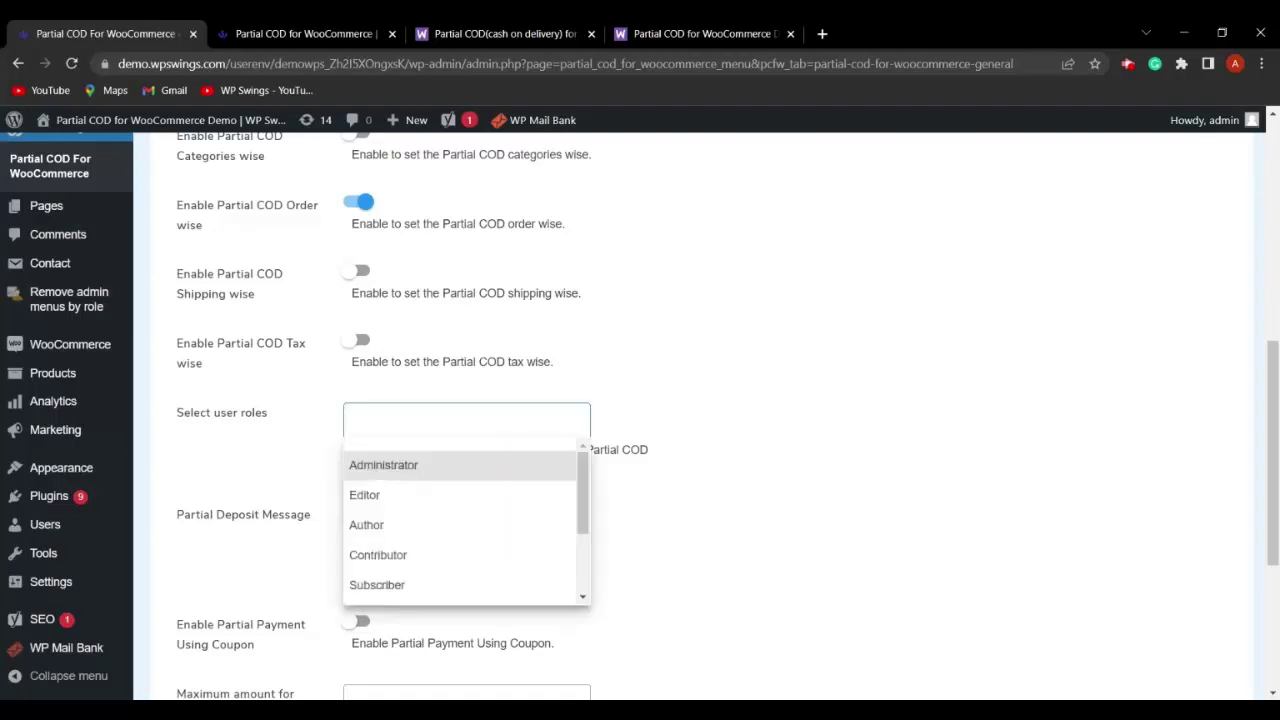
pyautogui.click(420, 471)
pyautogui.scroll(-3, 660, 519)
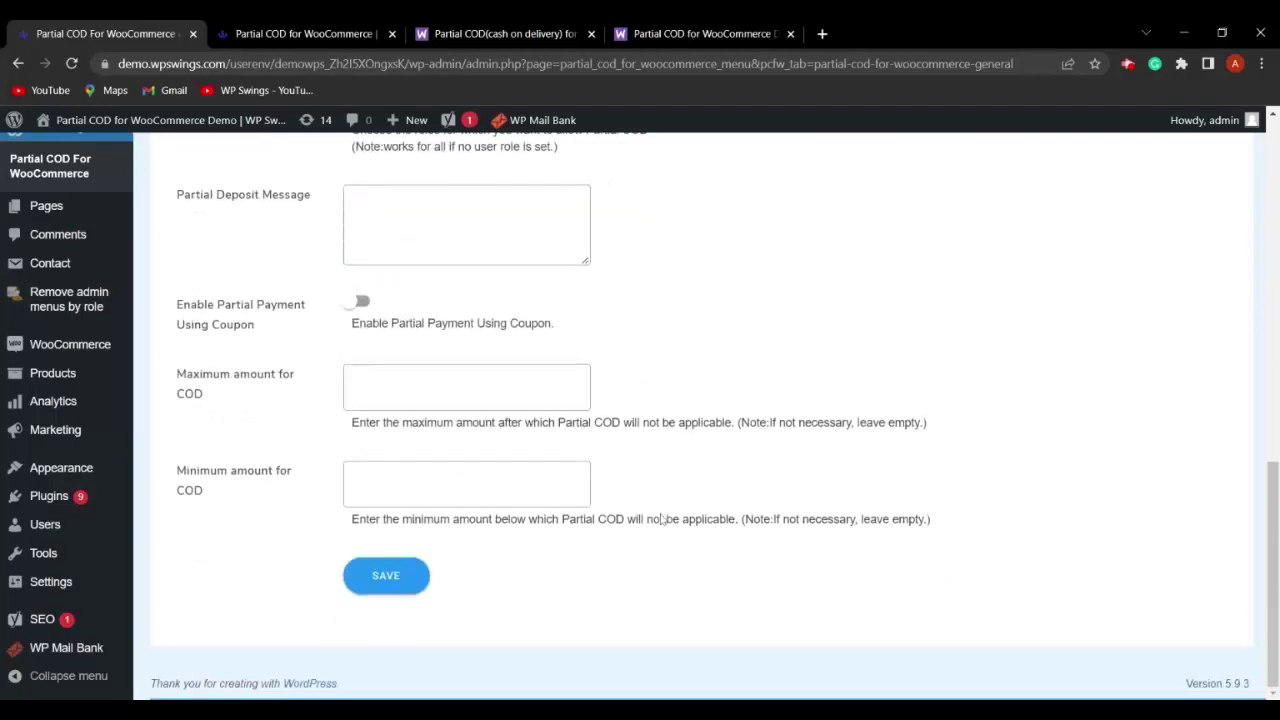
pyautogui.click(386, 576)
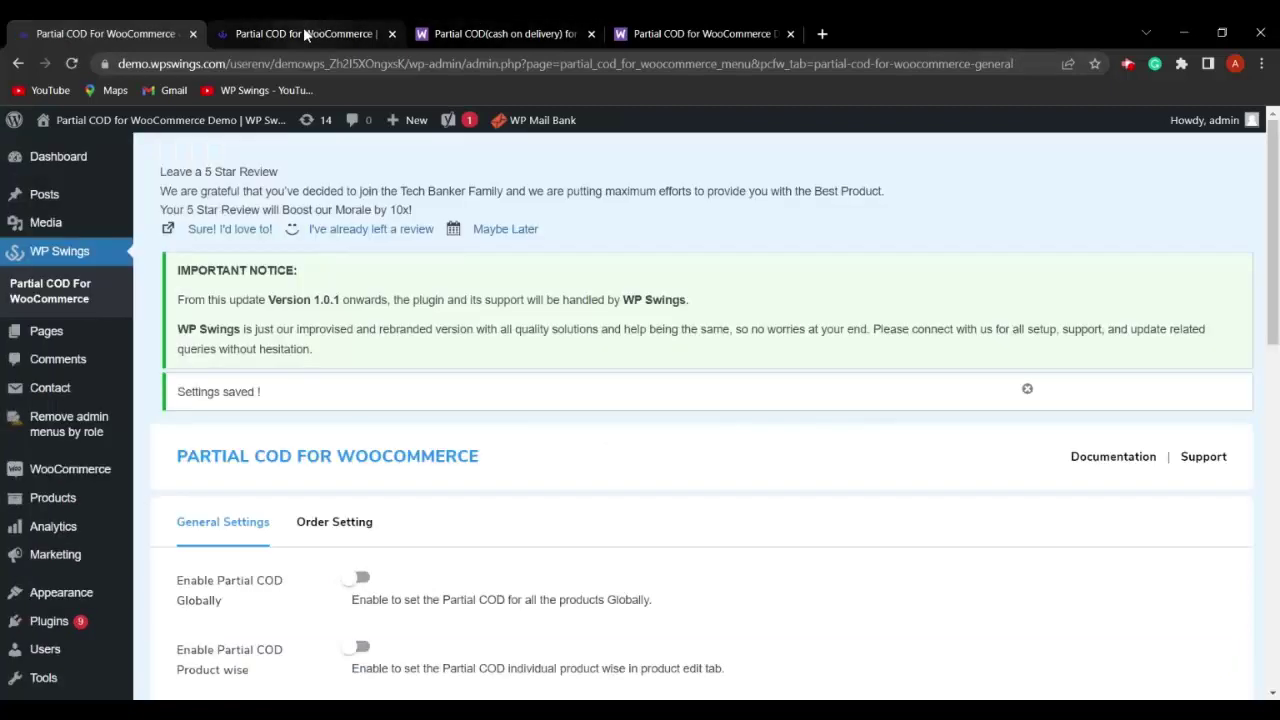
# Step: Reload checkout to confirm the ₹12.00 deposit and ₹6.00 remaining, then return to the admin settings
pyautogui.click(305, 34)
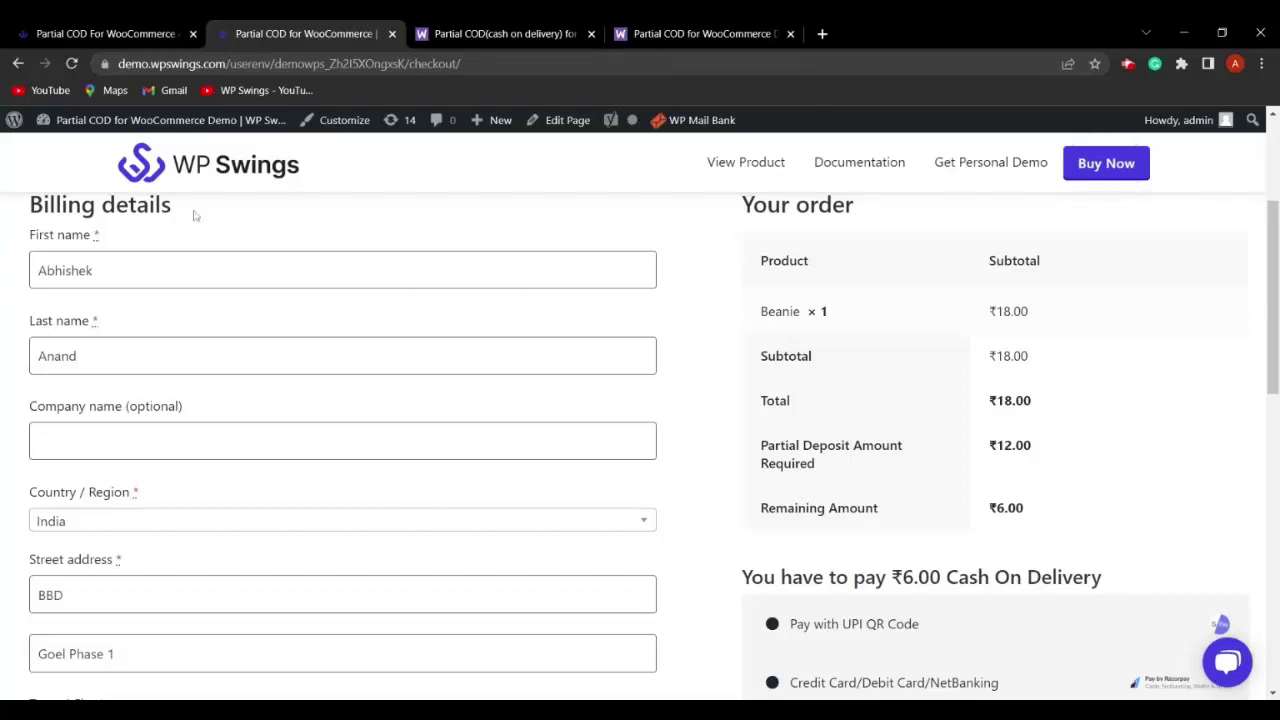
pyautogui.click(73, 63)
pyautogui.scroll(-2, 980, 486)
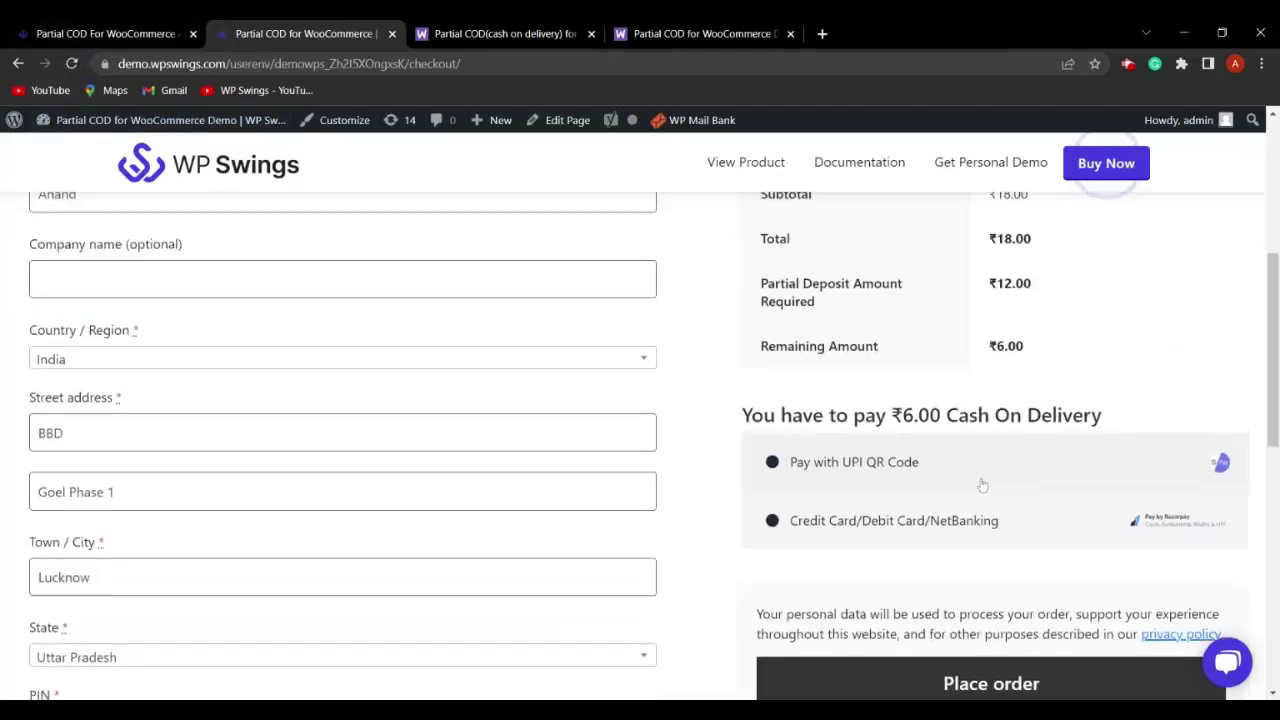
pyautogui.scroll(1, 780, 410)
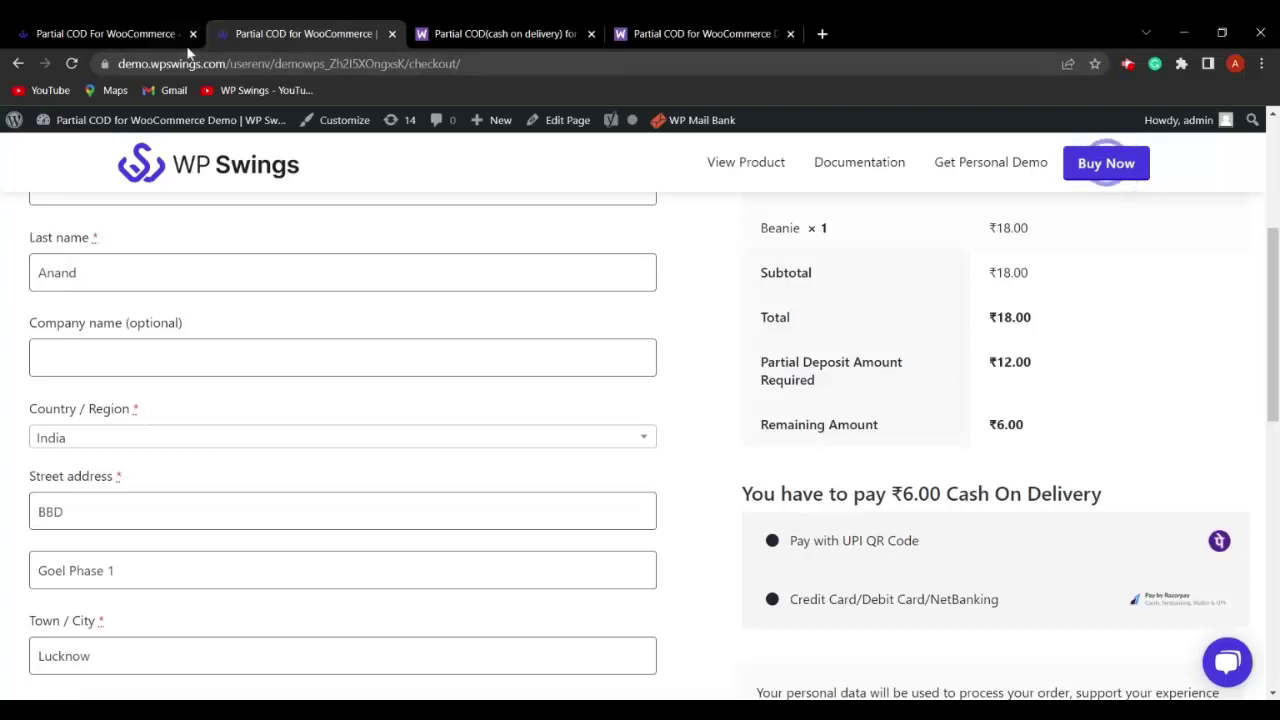
pyautogui.click(140, 34)
pyautogui.scroll(-3, 452, 384)
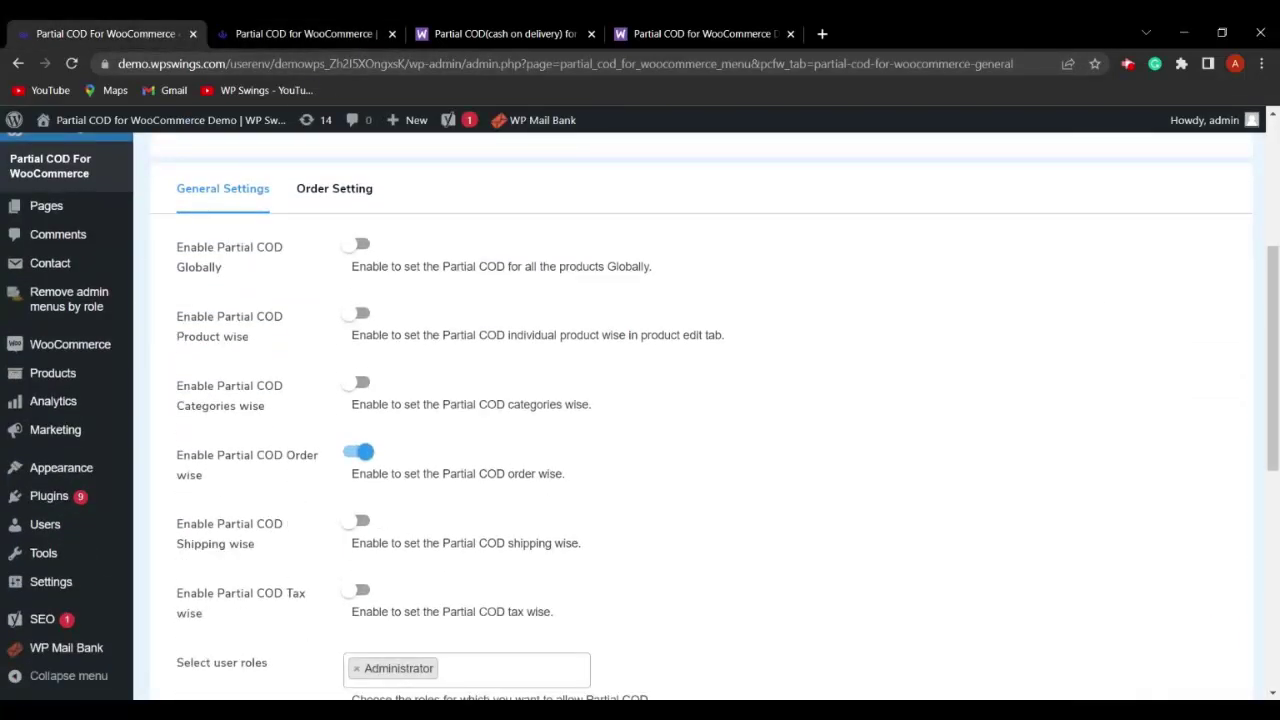
# Step: Replace Administrator with Customer as the allowed Partial COD user role and save
pyautogui.scroll(-2, 335, 482)
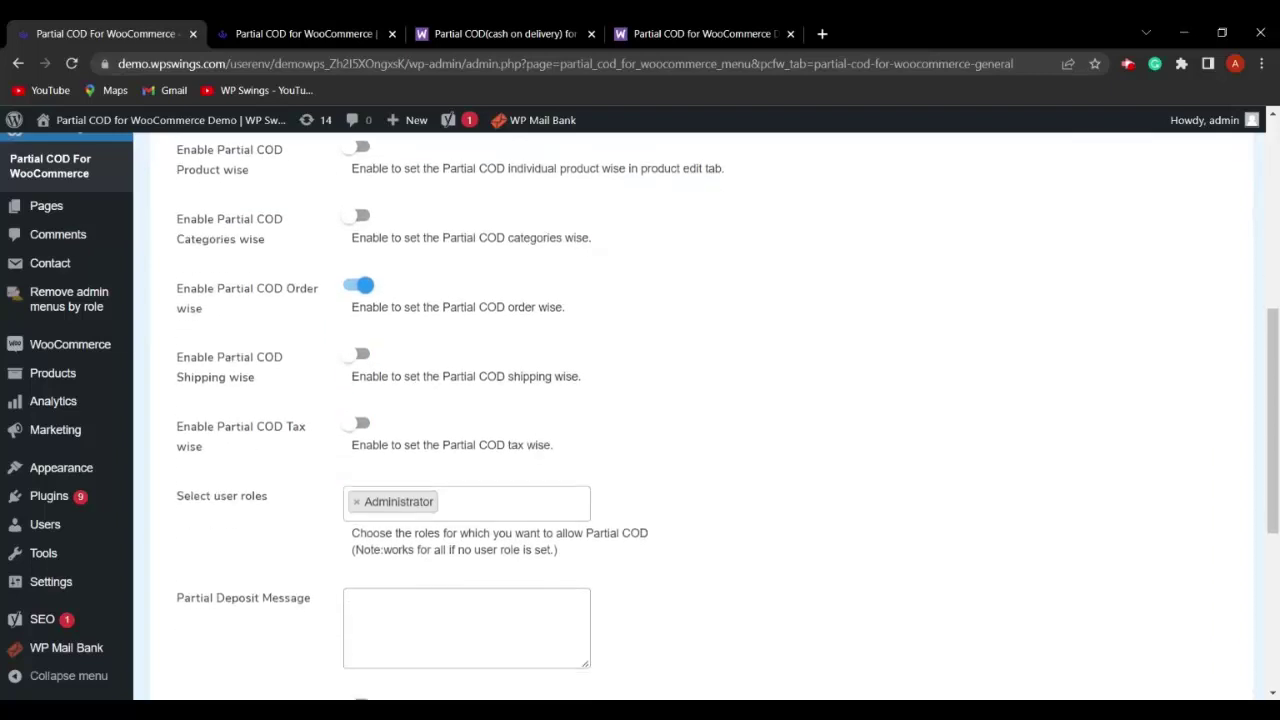
pyautogui.click(357, 503)
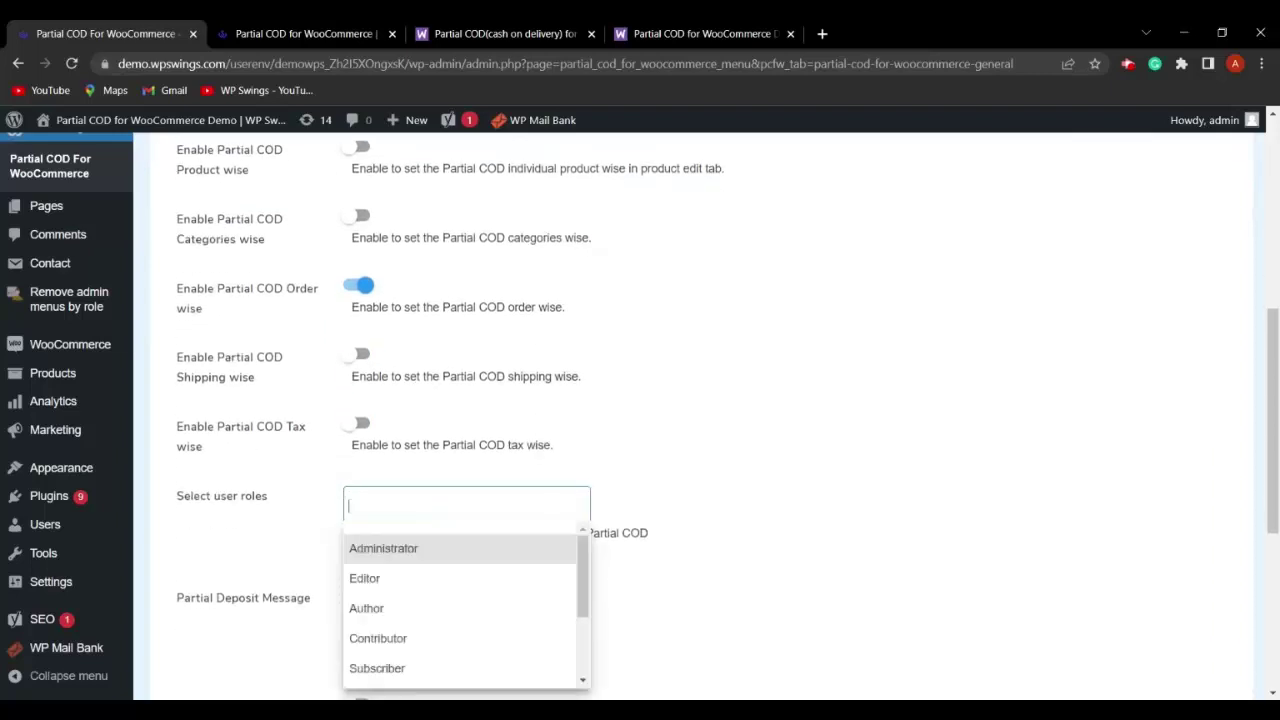
pyautogui.scroll(-3, 412, 612)
pyautogui.click(400, 582)
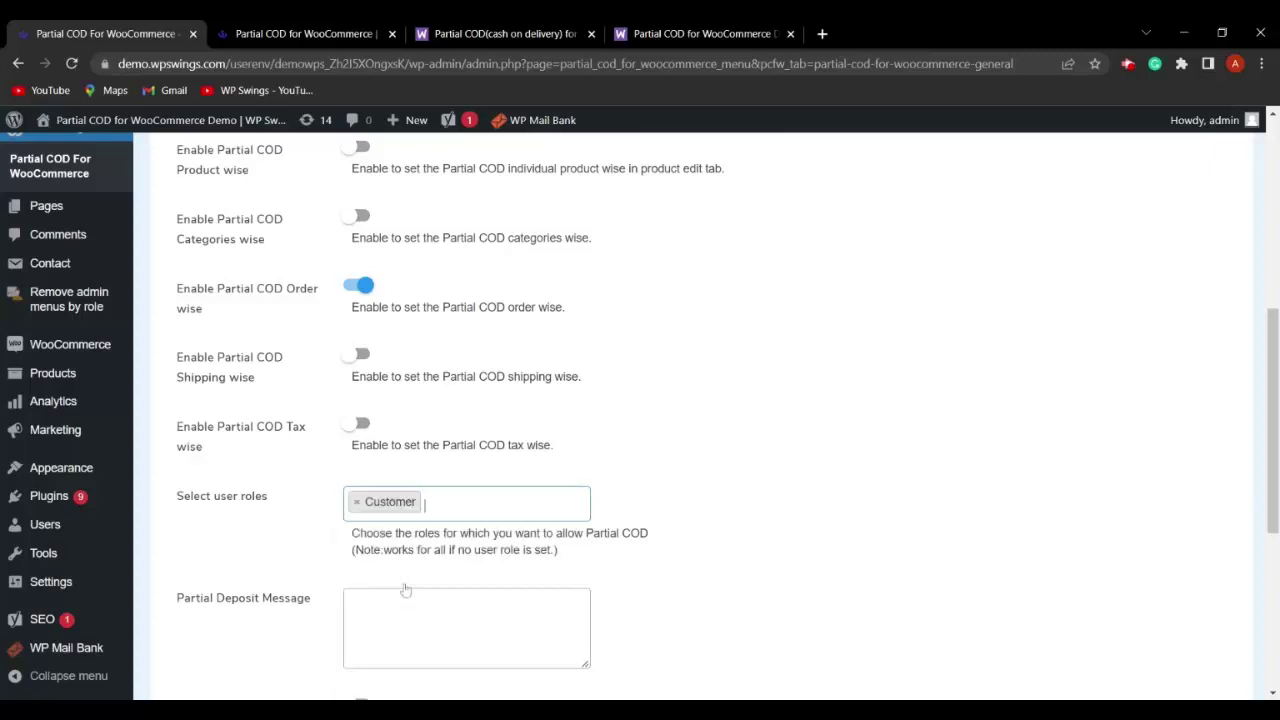
pyautogui.scroll(-4, 460, 580)
pyautogui.click(381, 573)
# Step: Reload checkout and choose Cash on delivery, confirming ₹18.00 is charged with no deposit
pyautogui.hotkey('ctrl', 'Tab')
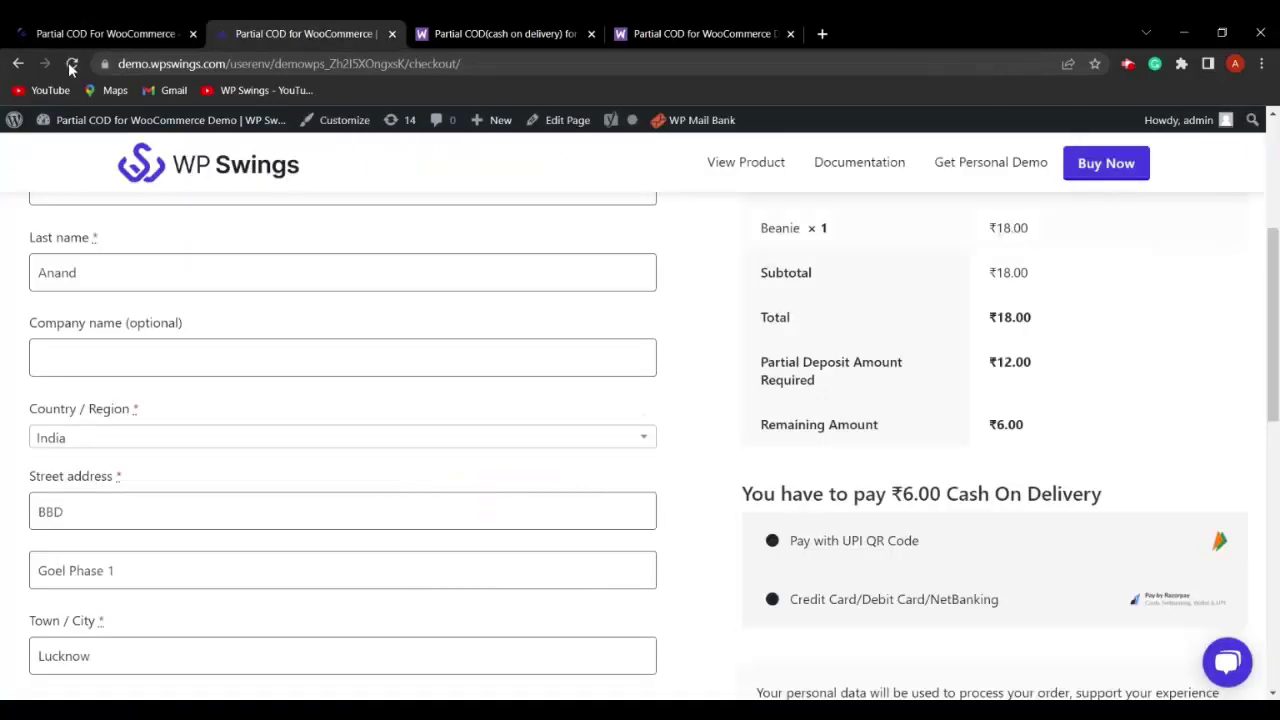
pyautogui.click(71, 64)
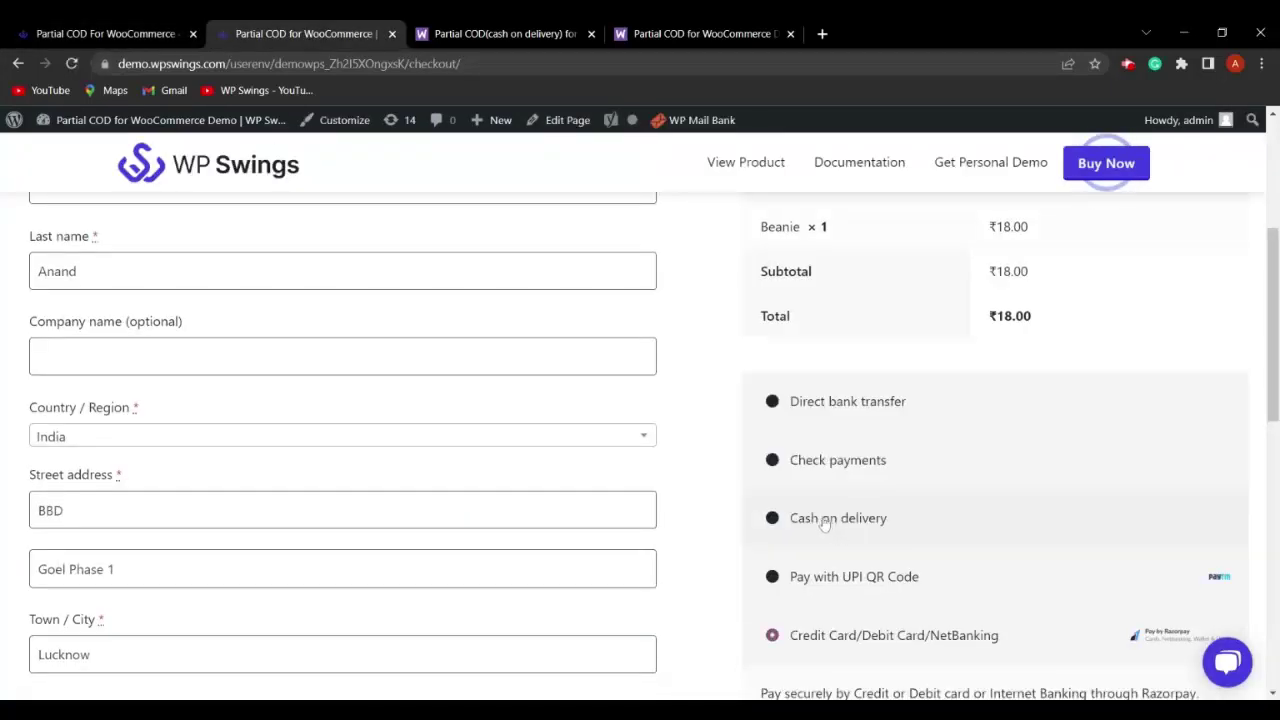
pyautogui.click(823, 520)
pyautogui.scroll(2, 920, 451)
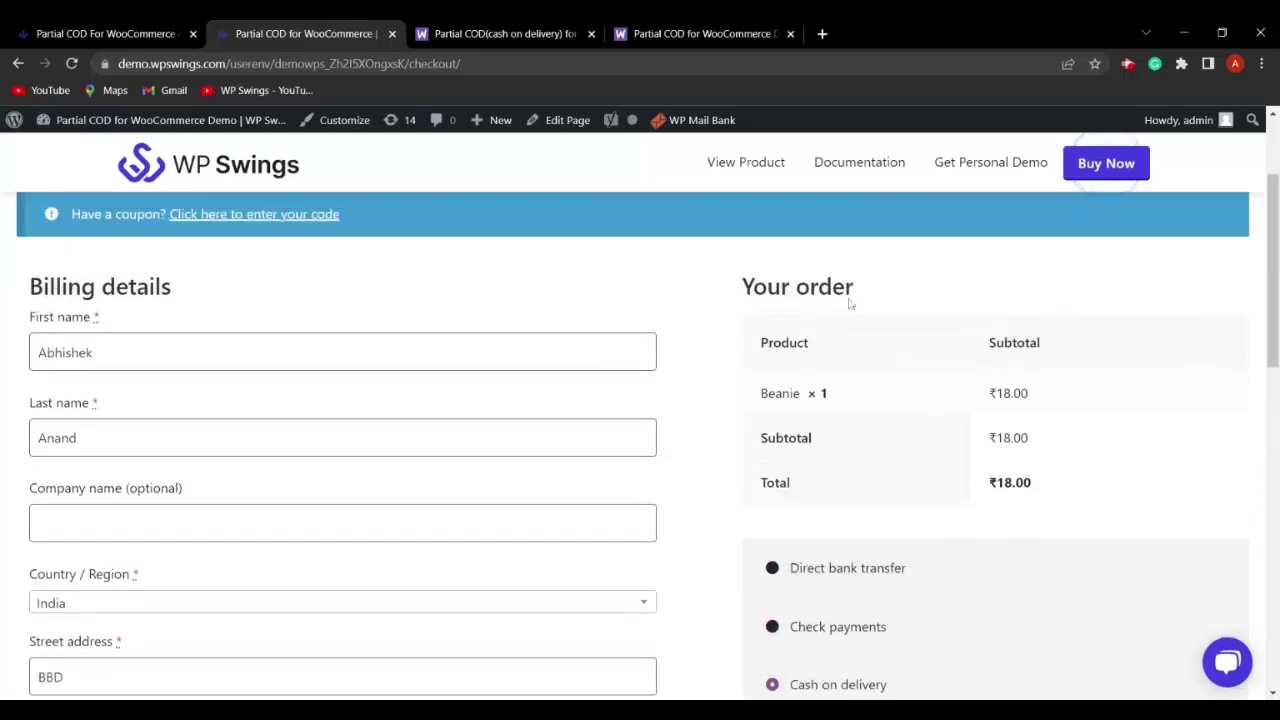
pyautogui.scroll(-2, 1142, 446)
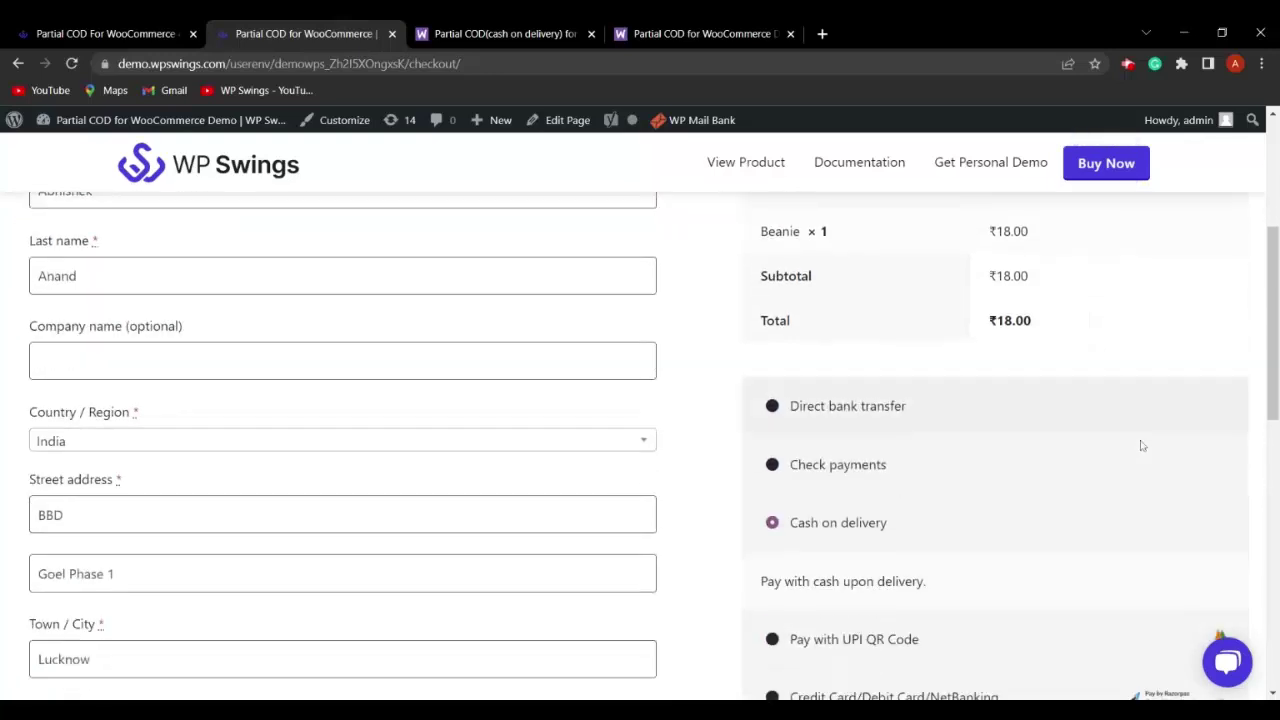
# Step: Remove Customer from the Partial COD allowed user roles, leaving no role selected
pyautogui.click(110, 34)
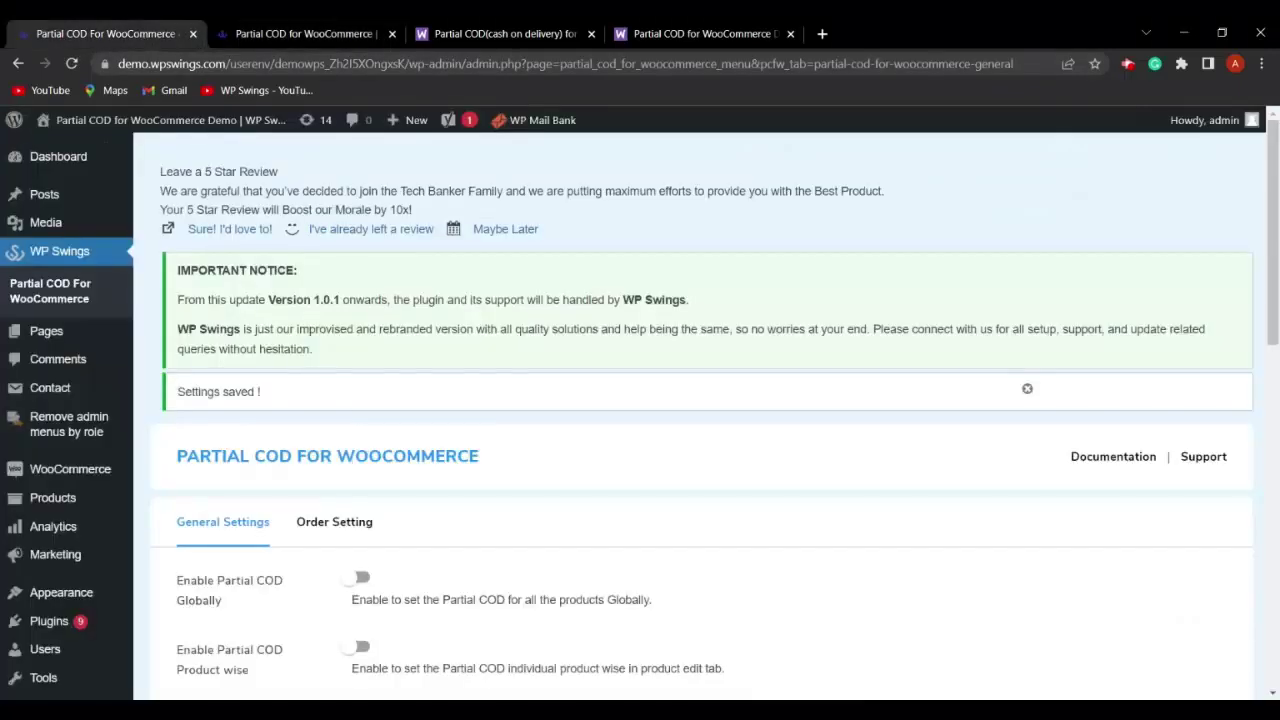
pyautogui.scroll(-6, 600, 560)
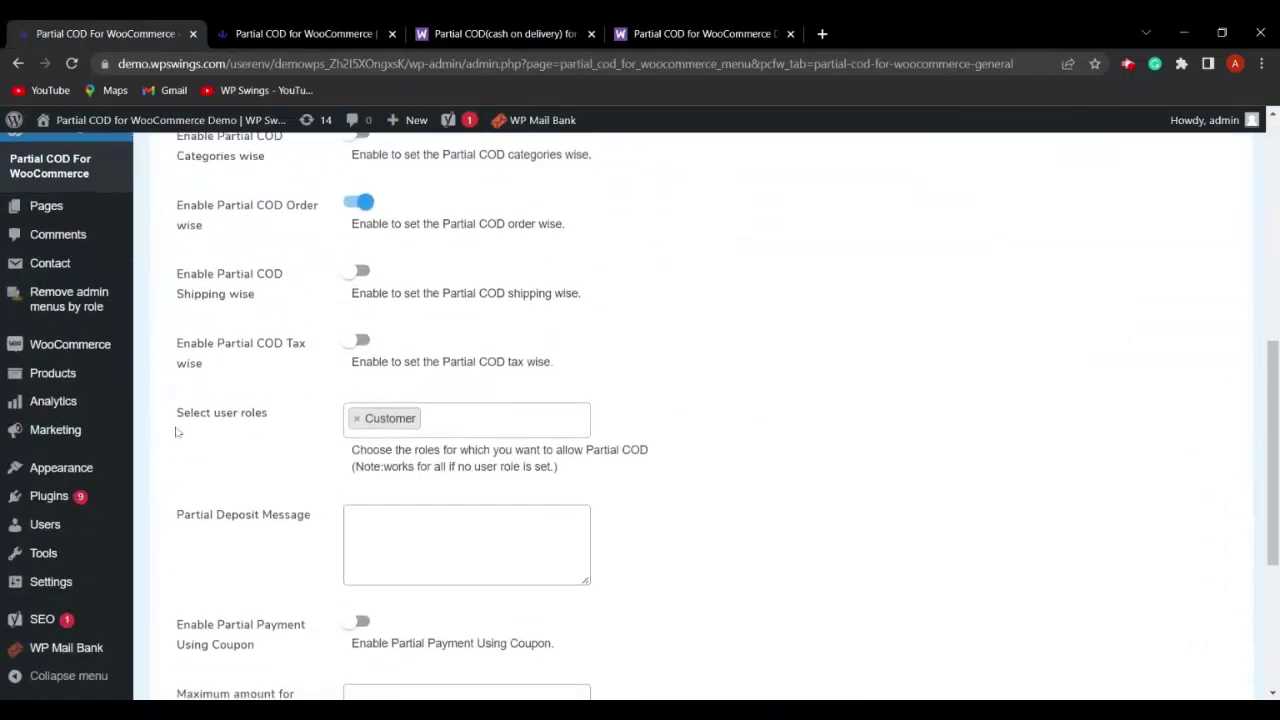
pyautogui.click(470, 420)
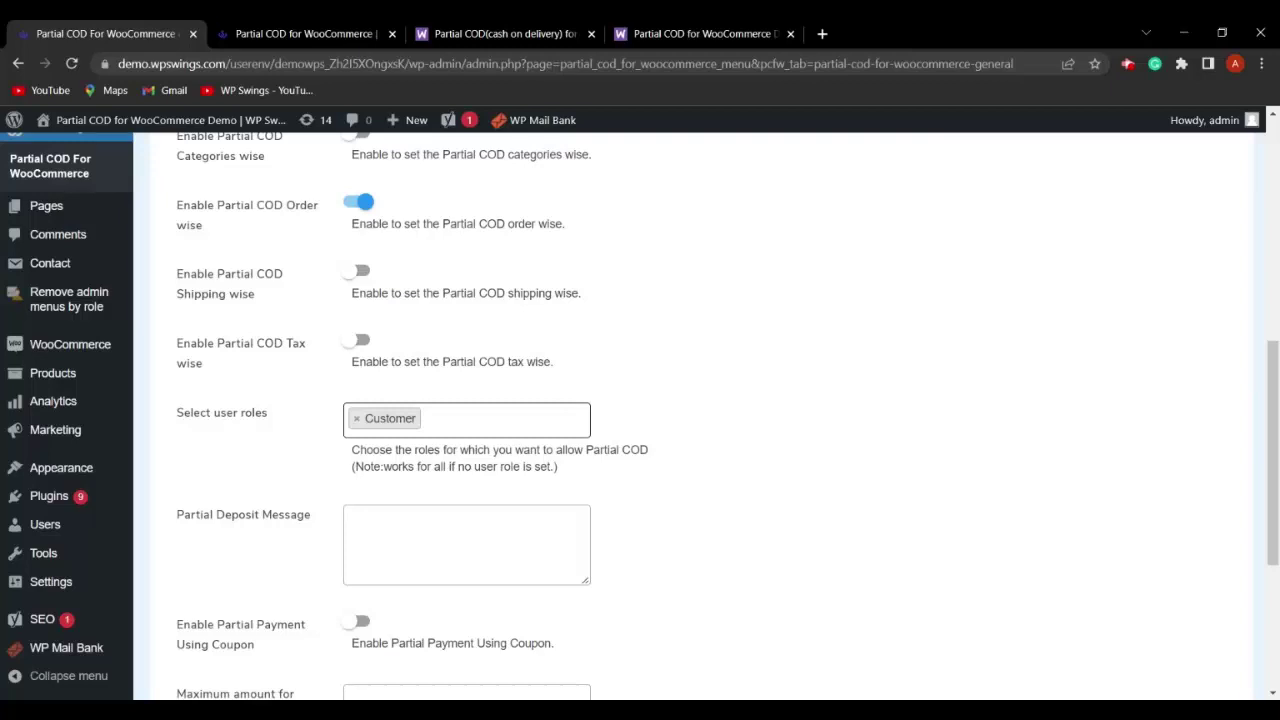
pyautogui.click(356, 419)
pyautogui.click(810, 462)
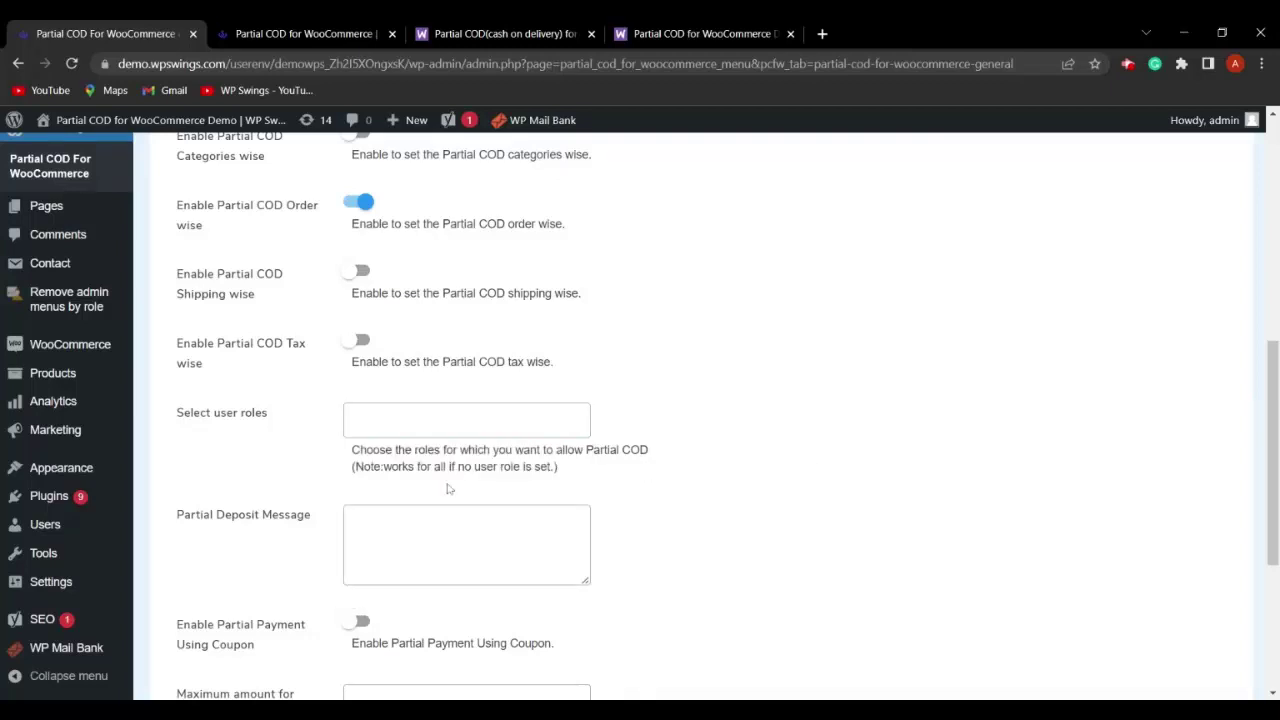
# Step: Save the settings and confirm Cash on delivery checkout asks ₹12.00 deposit, ₹6.00 remaining
pyautogui.scroll(-4, 513, 482)
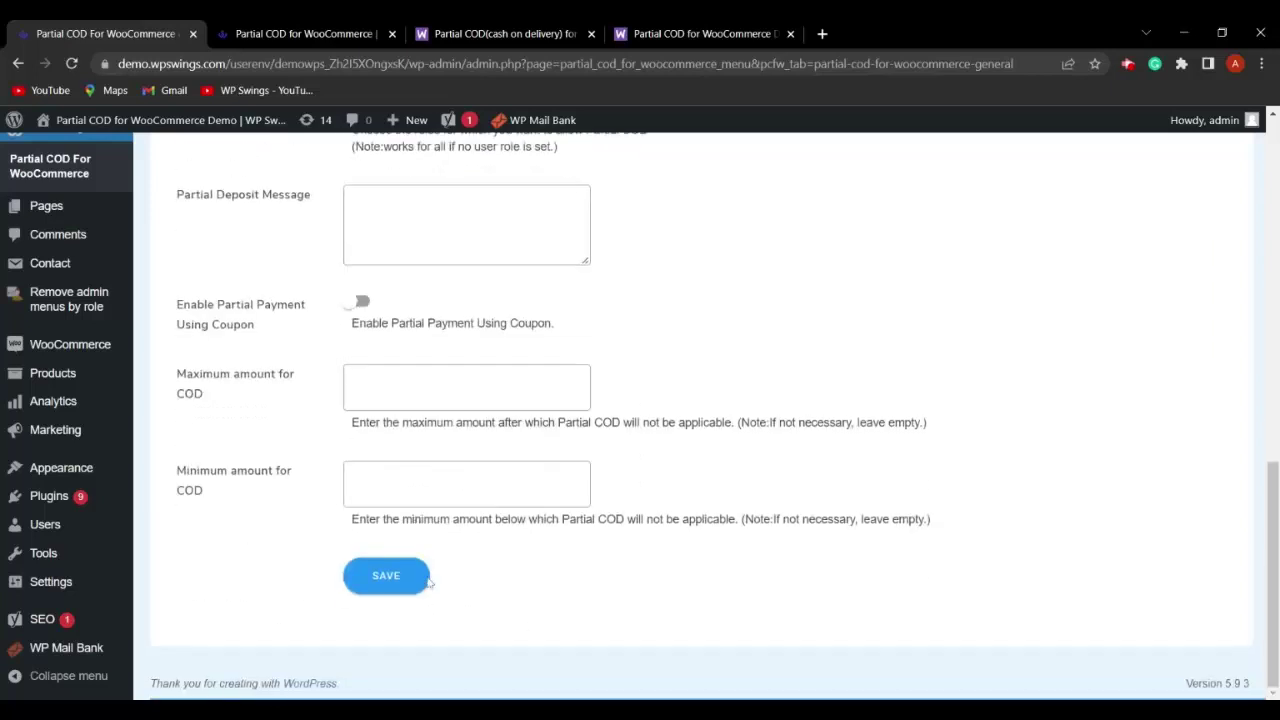
pyautogui.click(320, 30)
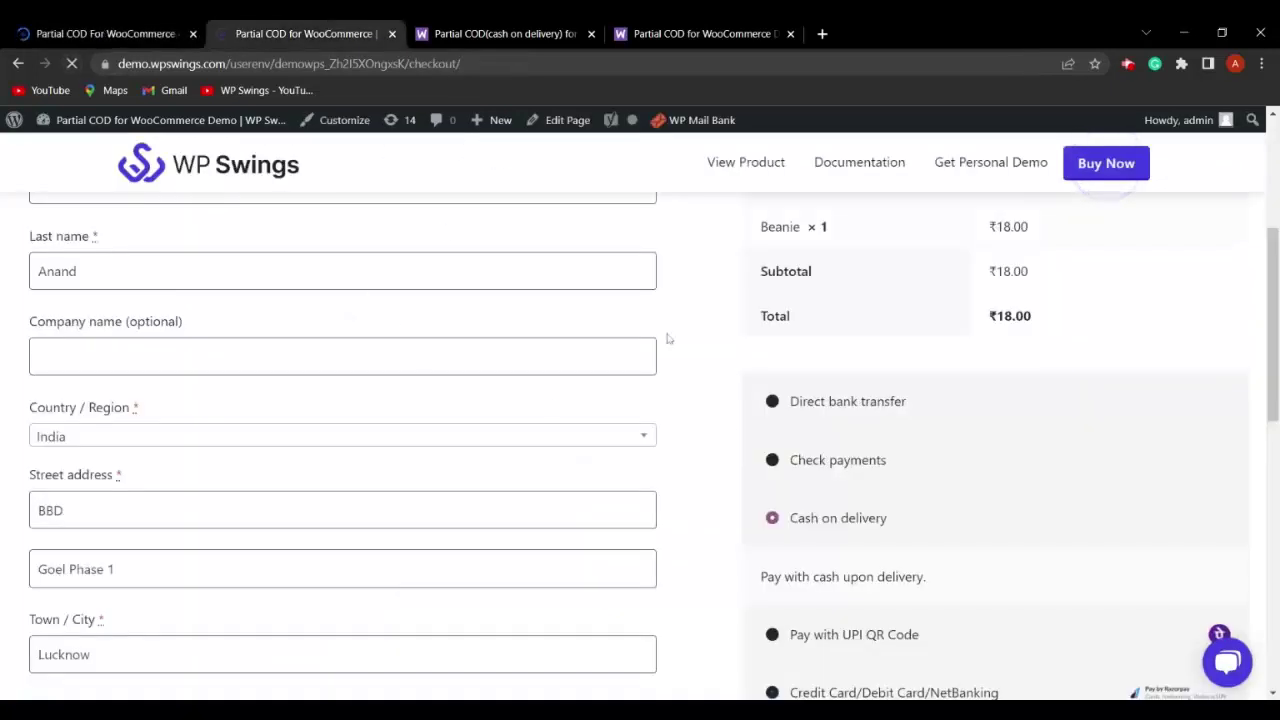
pyautogui.click(860, 520)
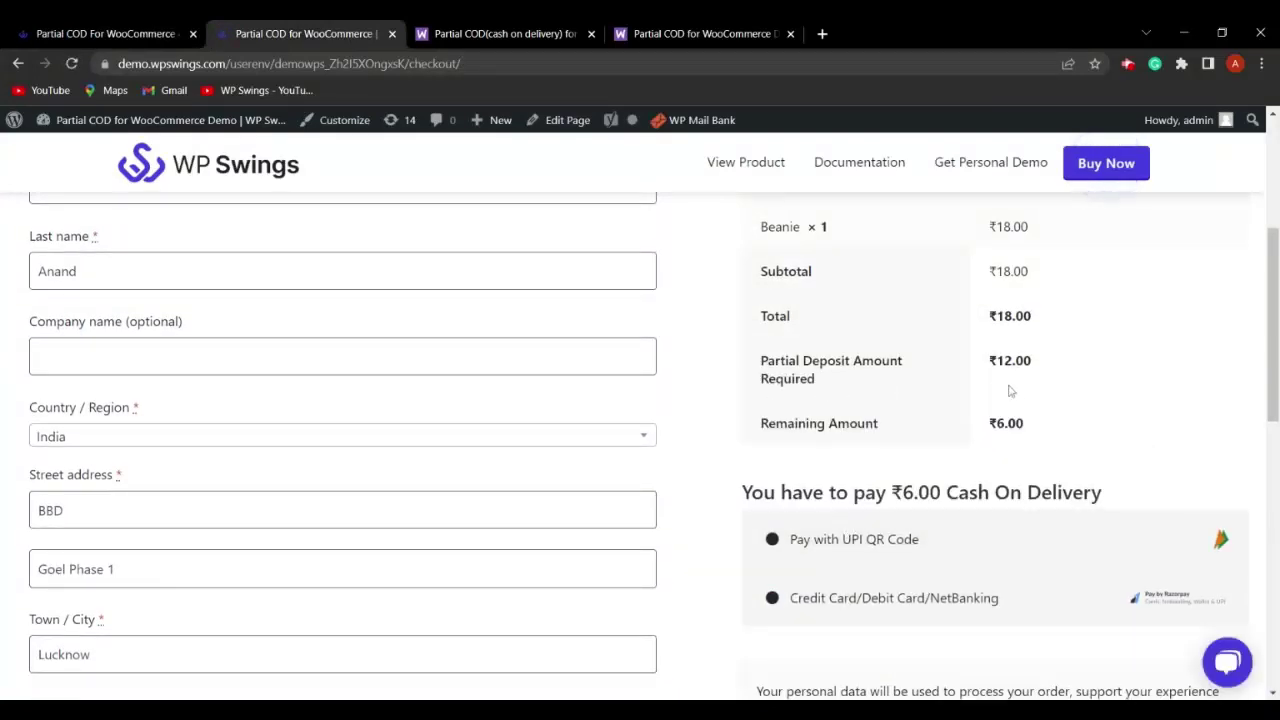
pyautogui.click(140, 30)
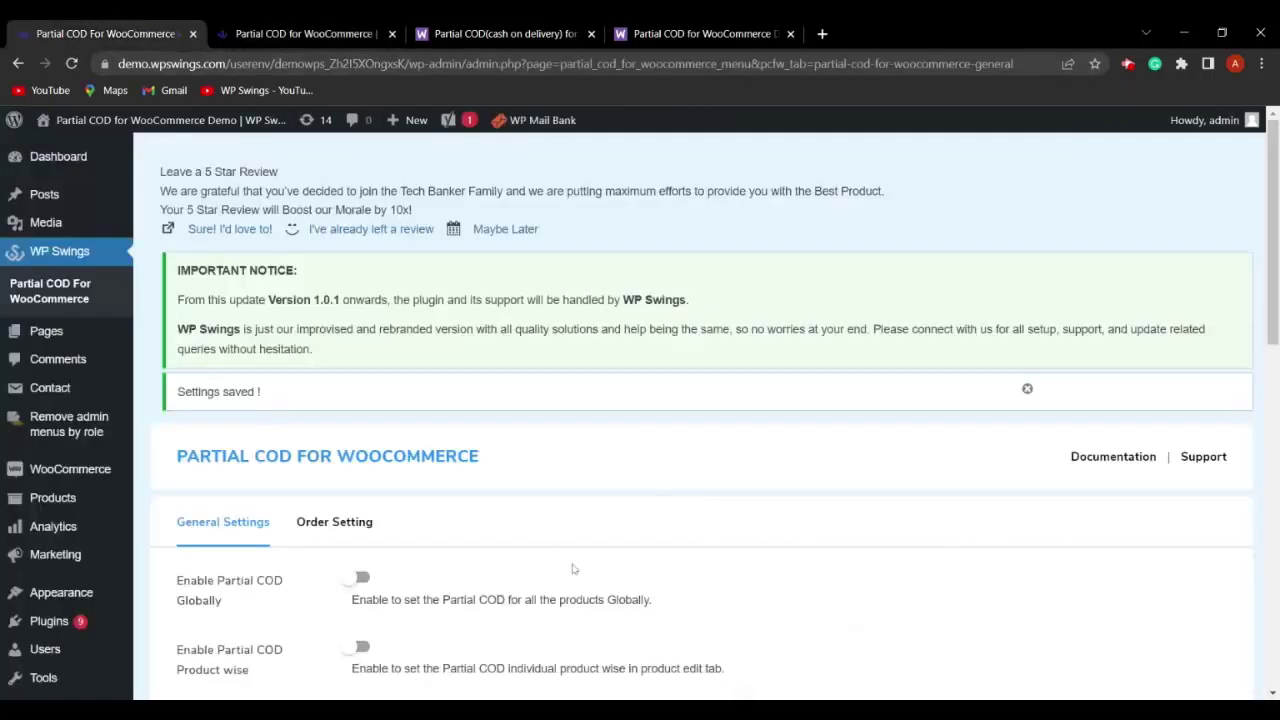
pyautogui.scroll(-5, 600, 580)
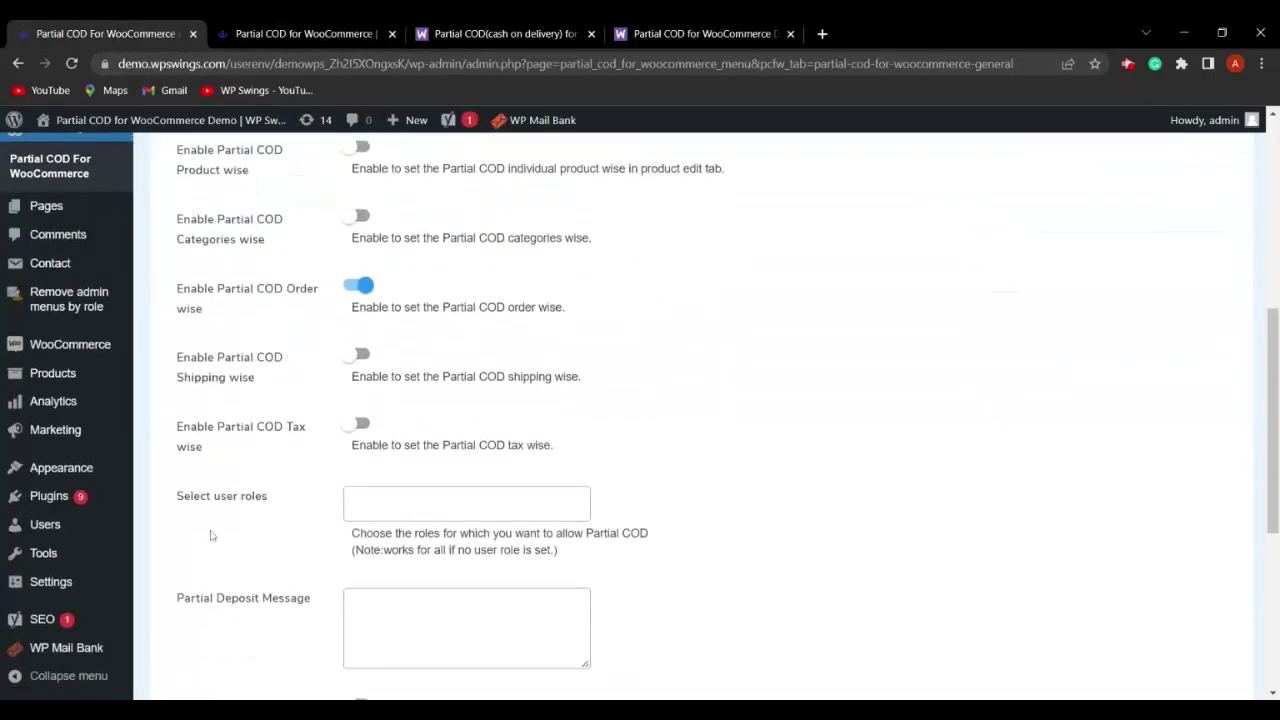
pyautogui.click(370, 506)
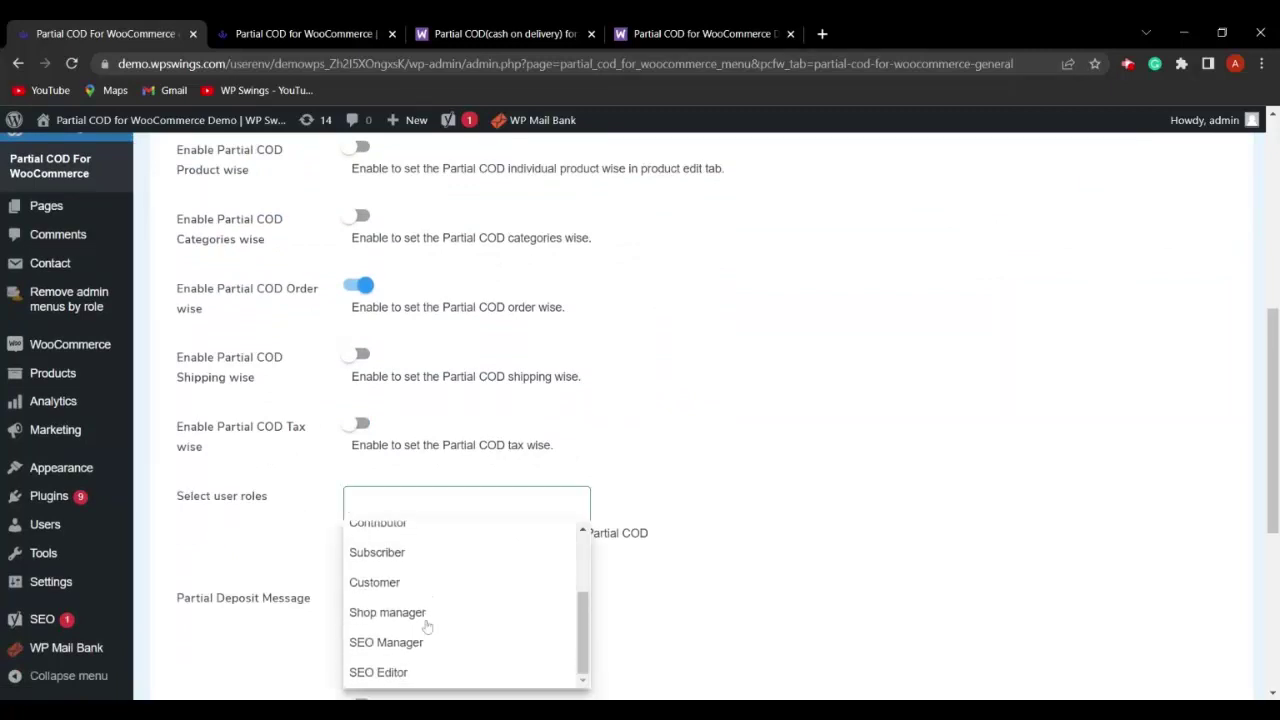
pyautogui.scroll(-2, 427, 617)
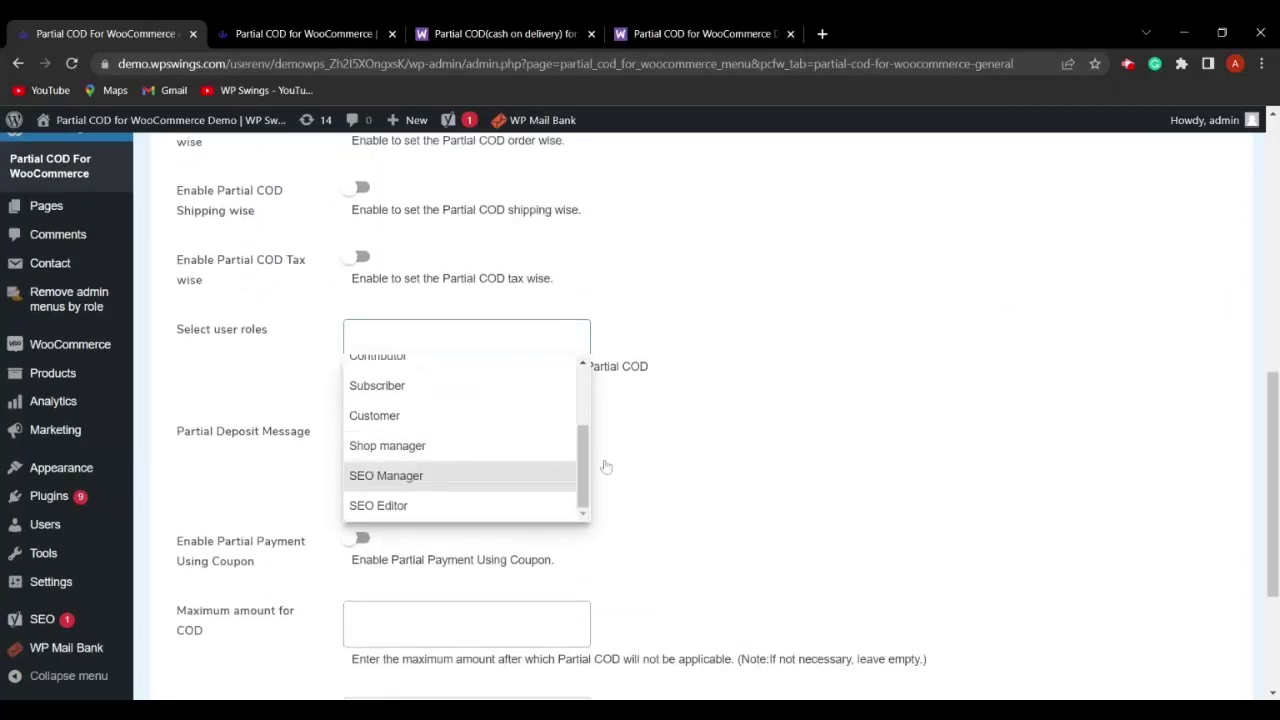
pyautogui.click(843, 371)
pyautogui.scroll(1, 738, 382)
pyautogui.scroll(-2, 738, 382)
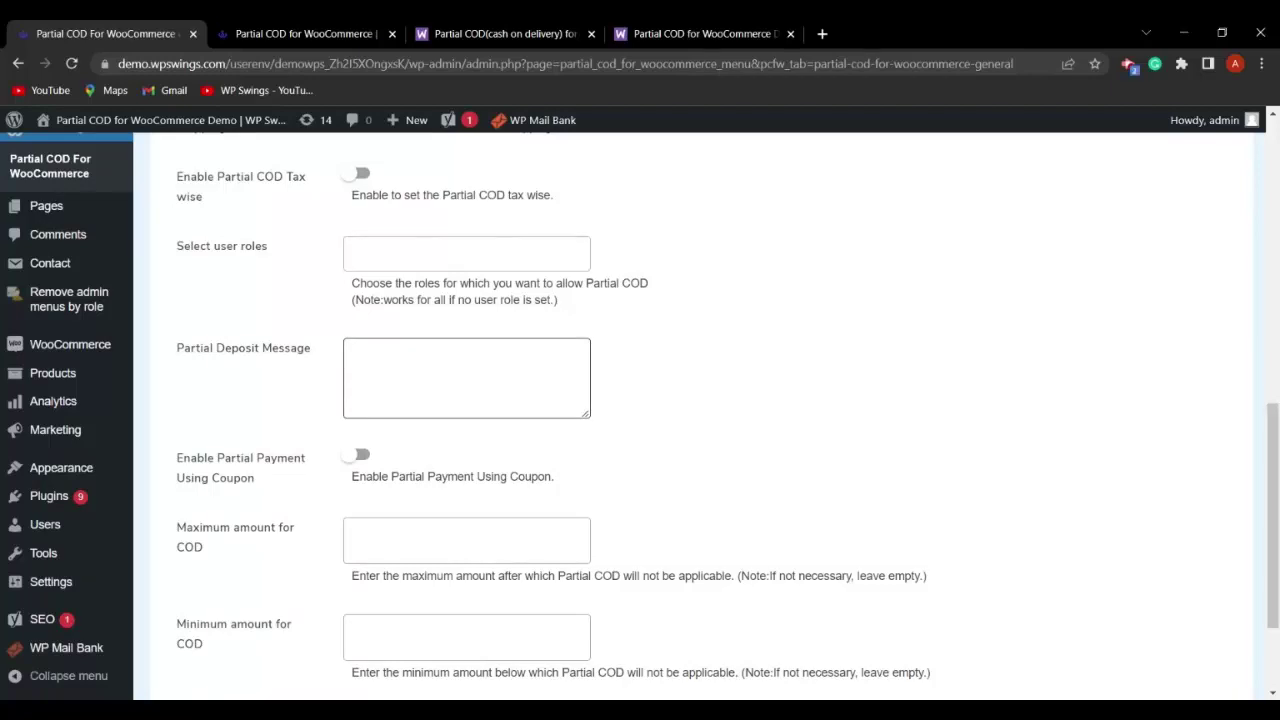
pyautogui.click(357, 361)
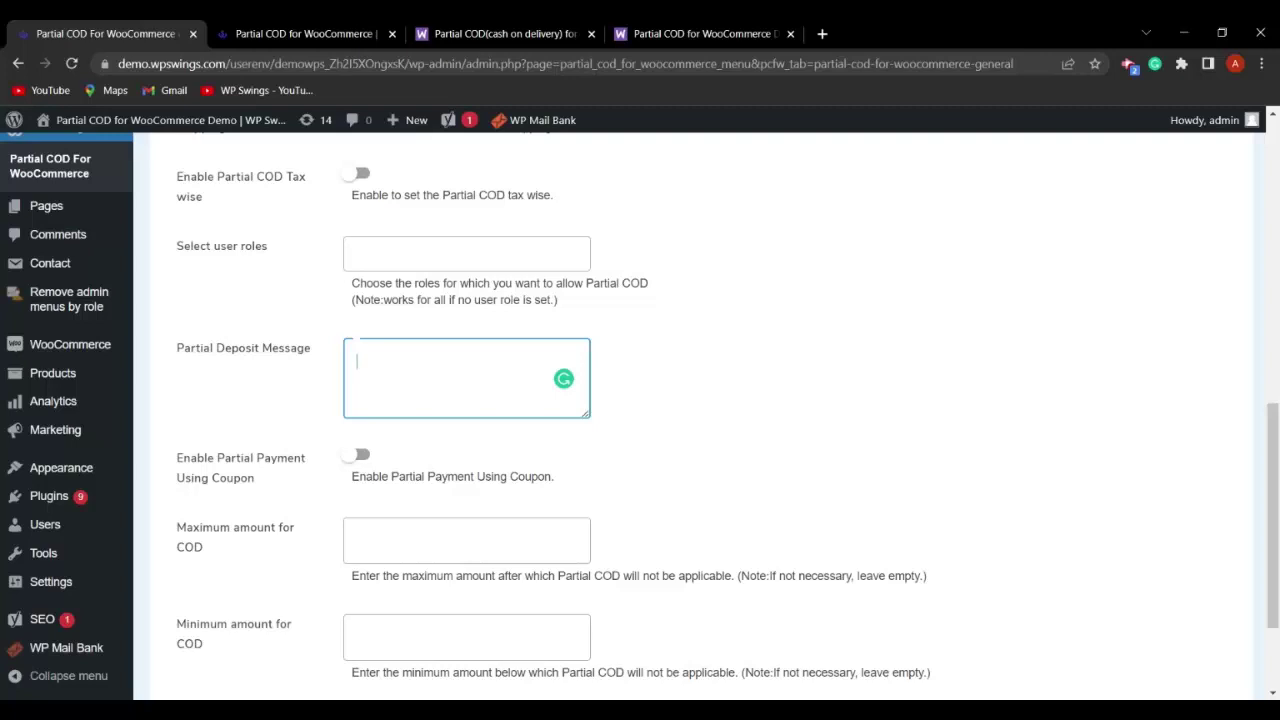
pyautogui.scroll(-2, 700, 420)
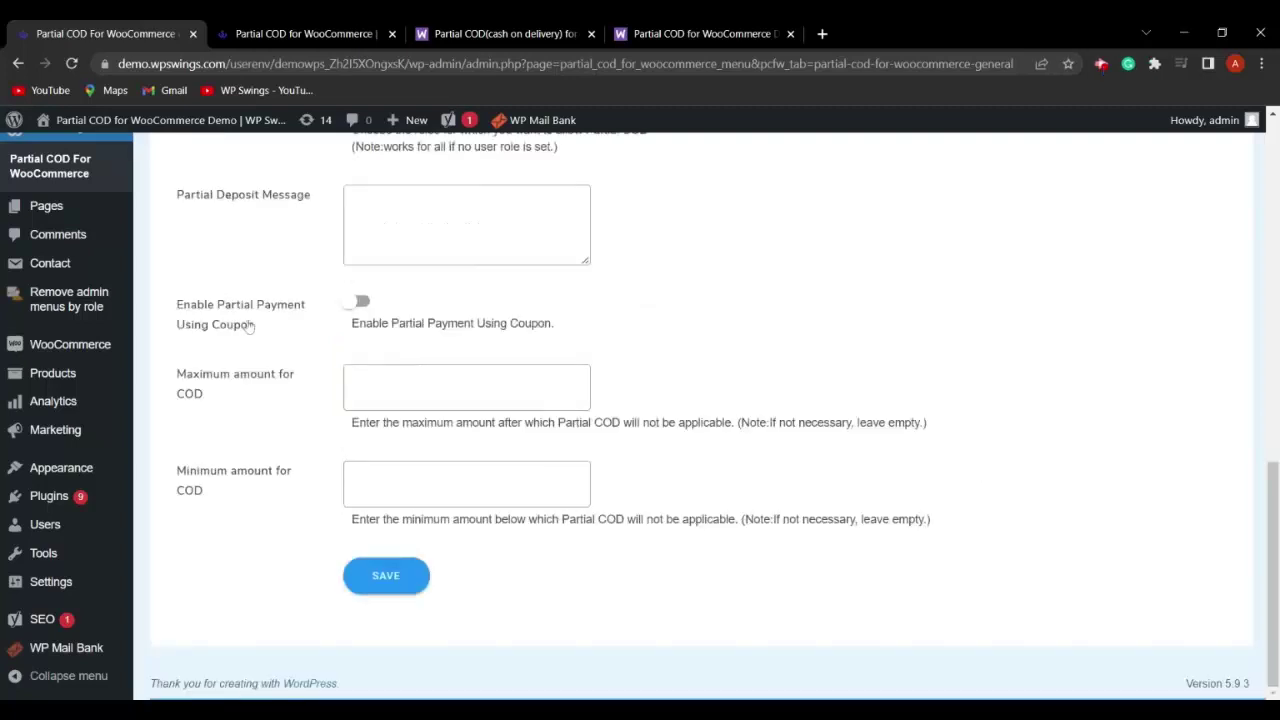
# Step: Enable partial payment using coupon with a maximum coupon amount of 2
pyautogui.click(360, 302)
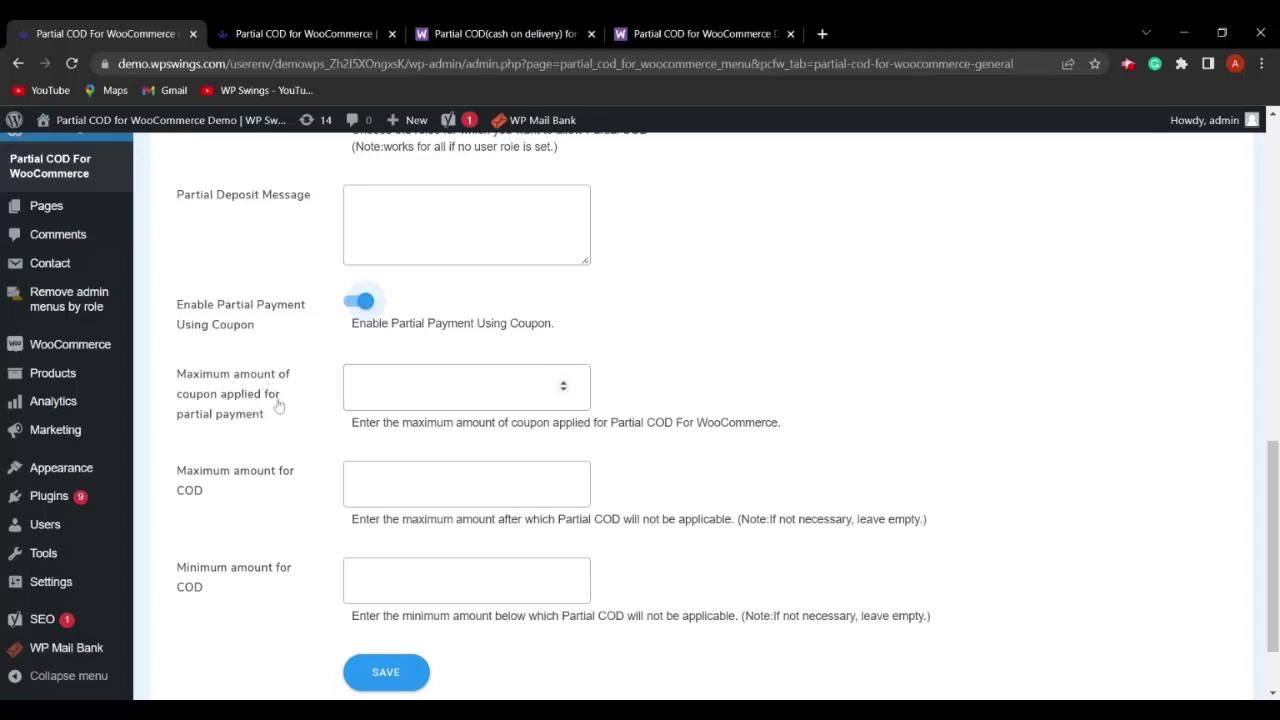
pyautogui.click(358, 404)
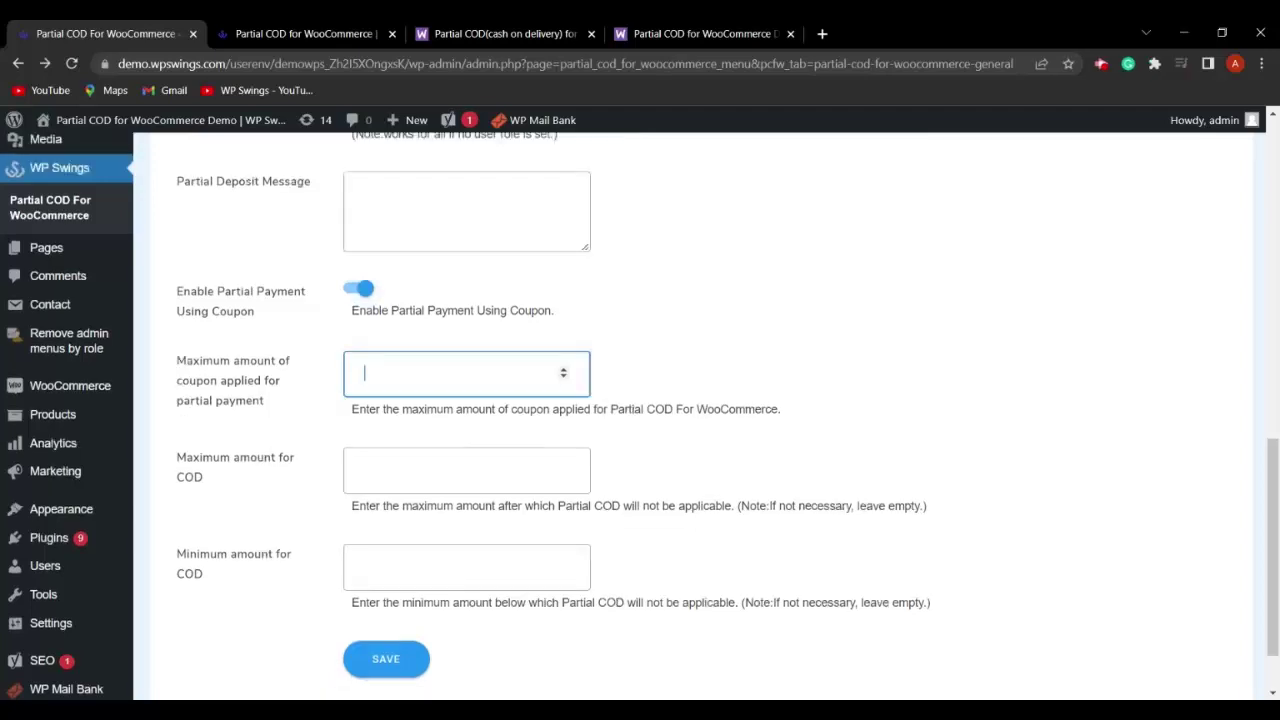
pyautogui.write('2')
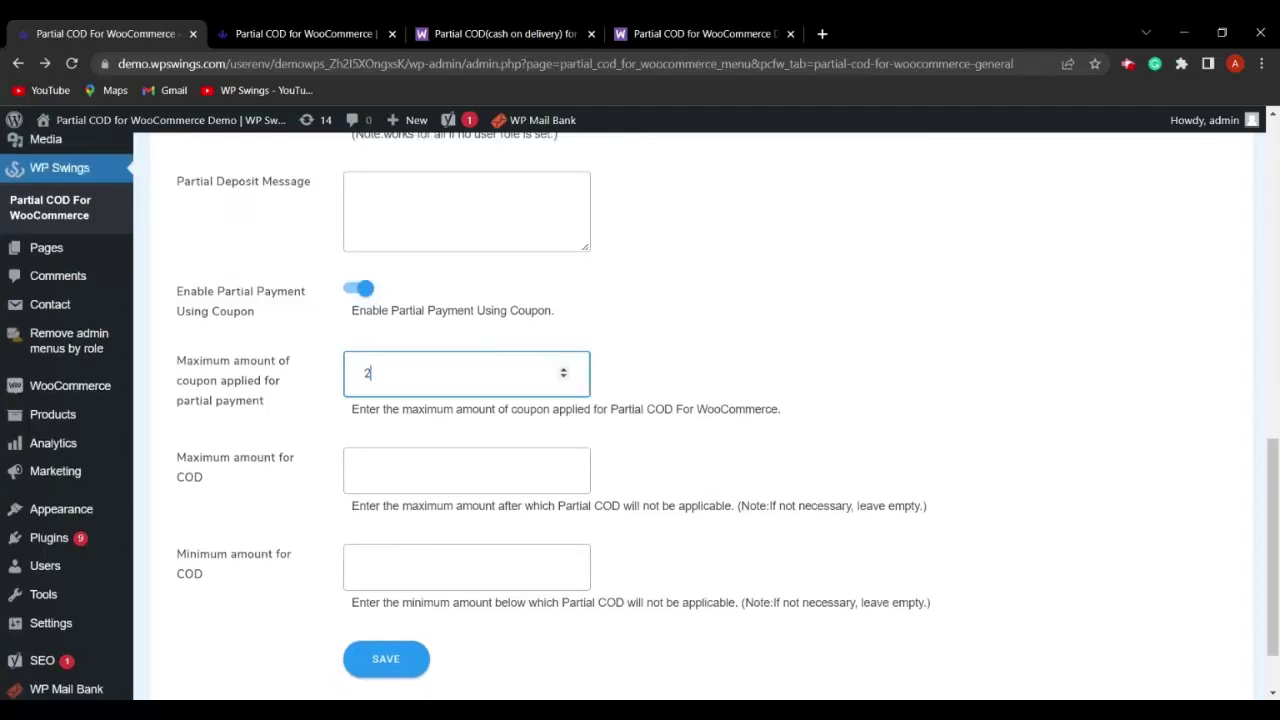
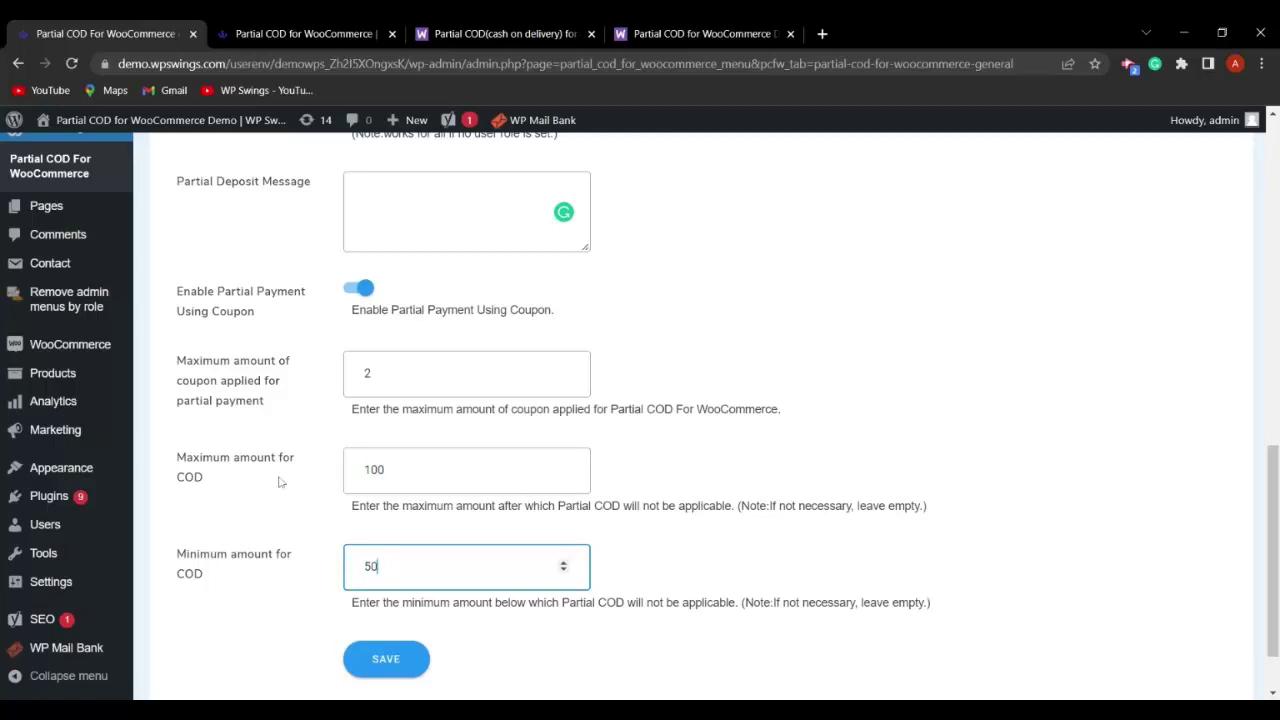
# Step: Save the Partial COD for WooCommerce settings to get the 'Settings saved!' confirmation
pyautogui.scroll(-1, 297, 620)
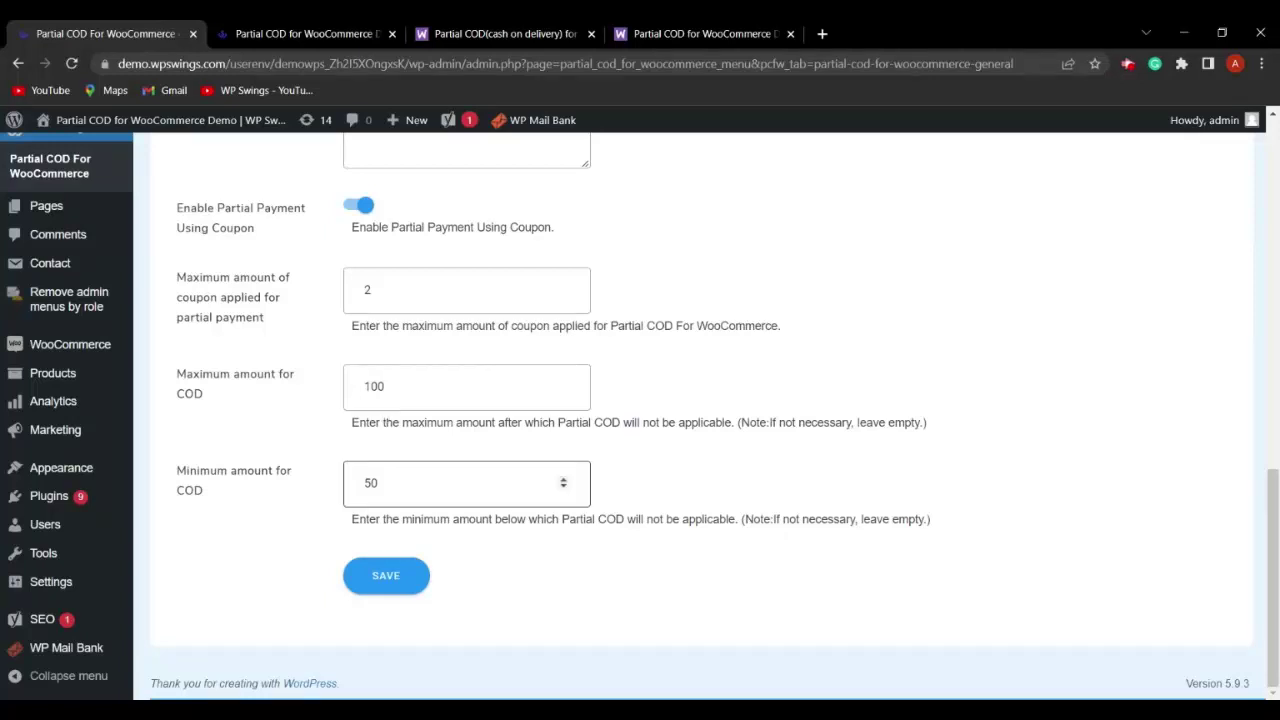
pyautogui.click(386, 575)
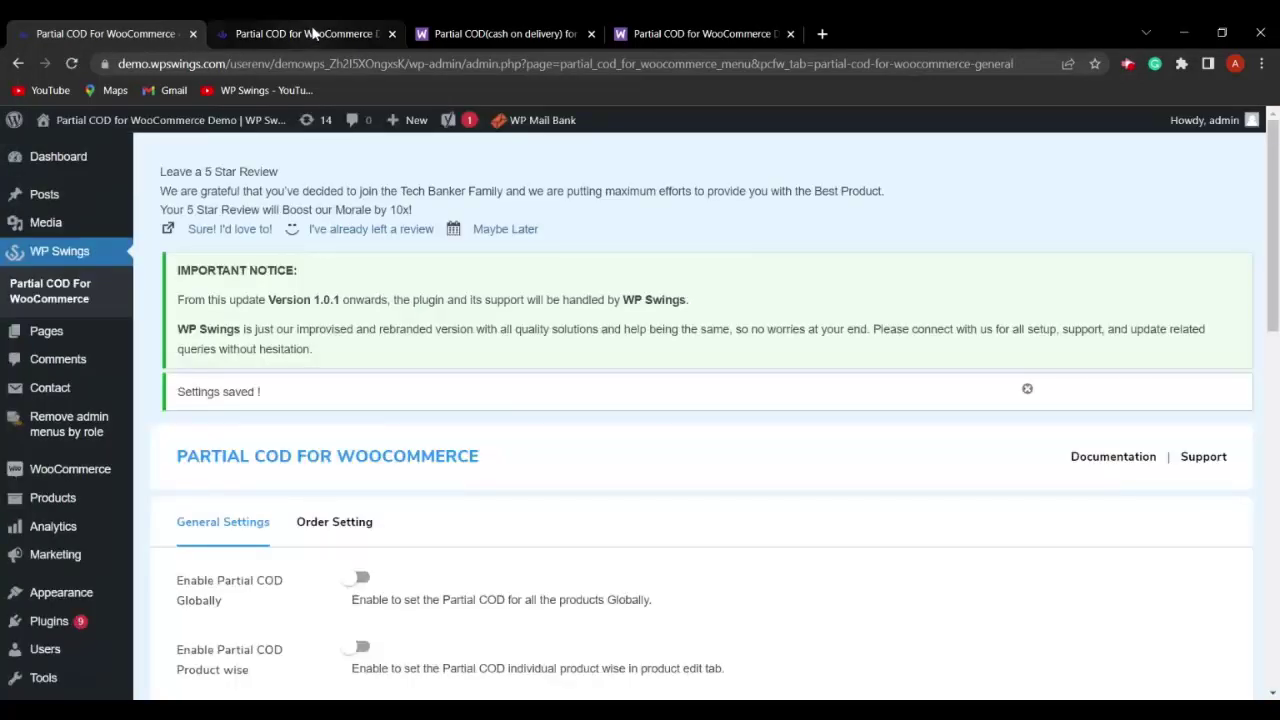
# Step: Add one Beanie (₹18.00) to the cart from the shop page
pyautogui.click(313, 34)
pyautogui.scroll(-3, 580, 489)
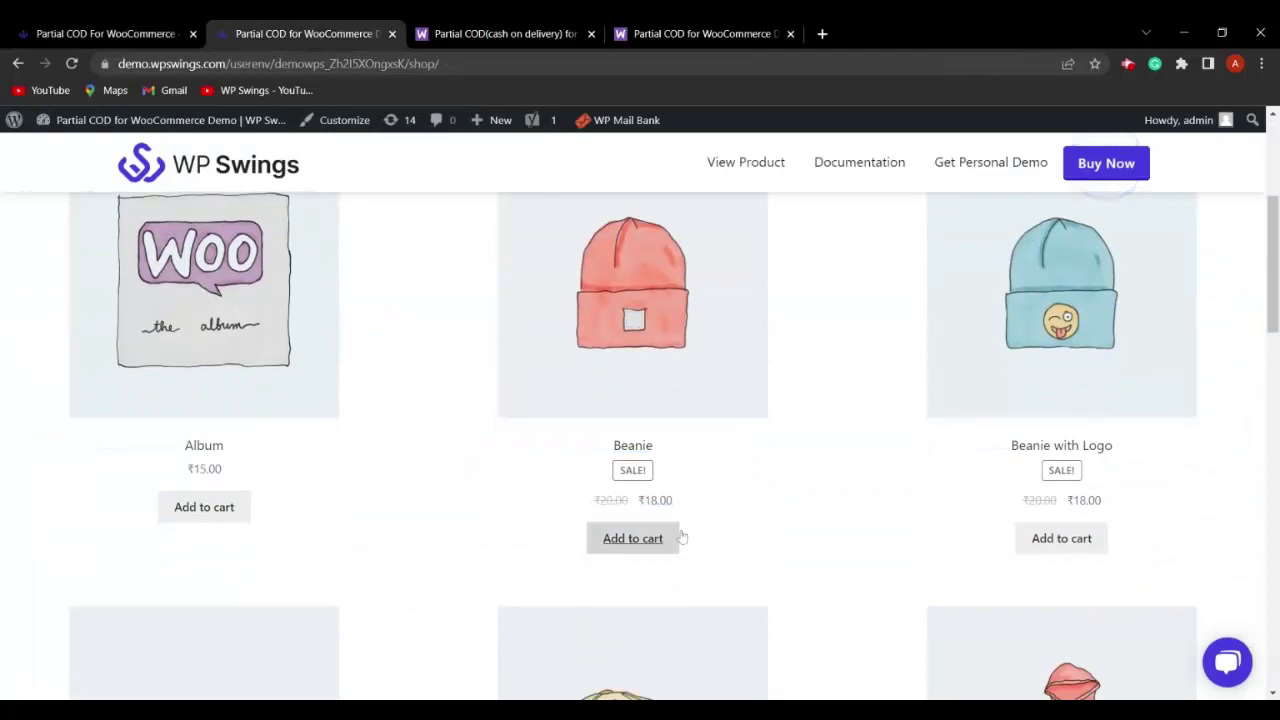
pyautogui.scroll(-1, 702, 543)
pyautogui.scroll(1, 702, 543)
pyautogui.click(633, 538)
# Step: Go from the cart to checkout and choose Cash on delivery as payment for the ₹18.00 total
pyautogui.click(708, 545)
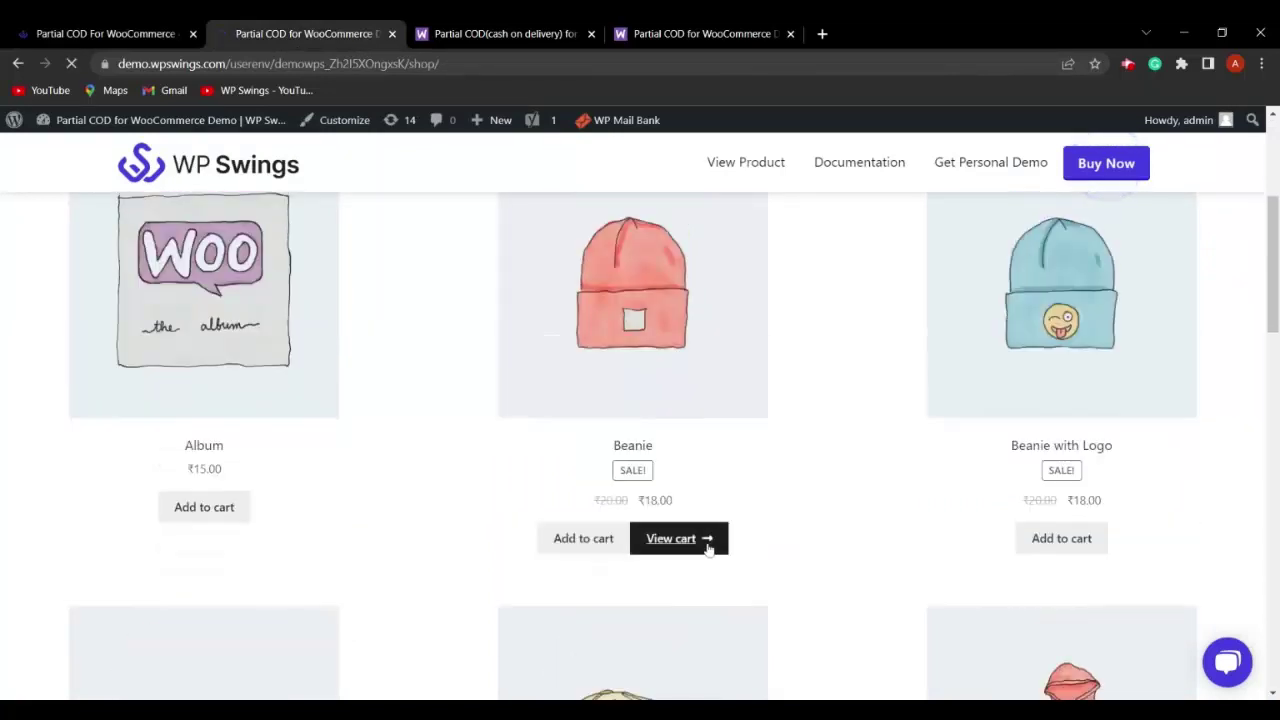
pyautogui.scroll(-3, 808, 529)
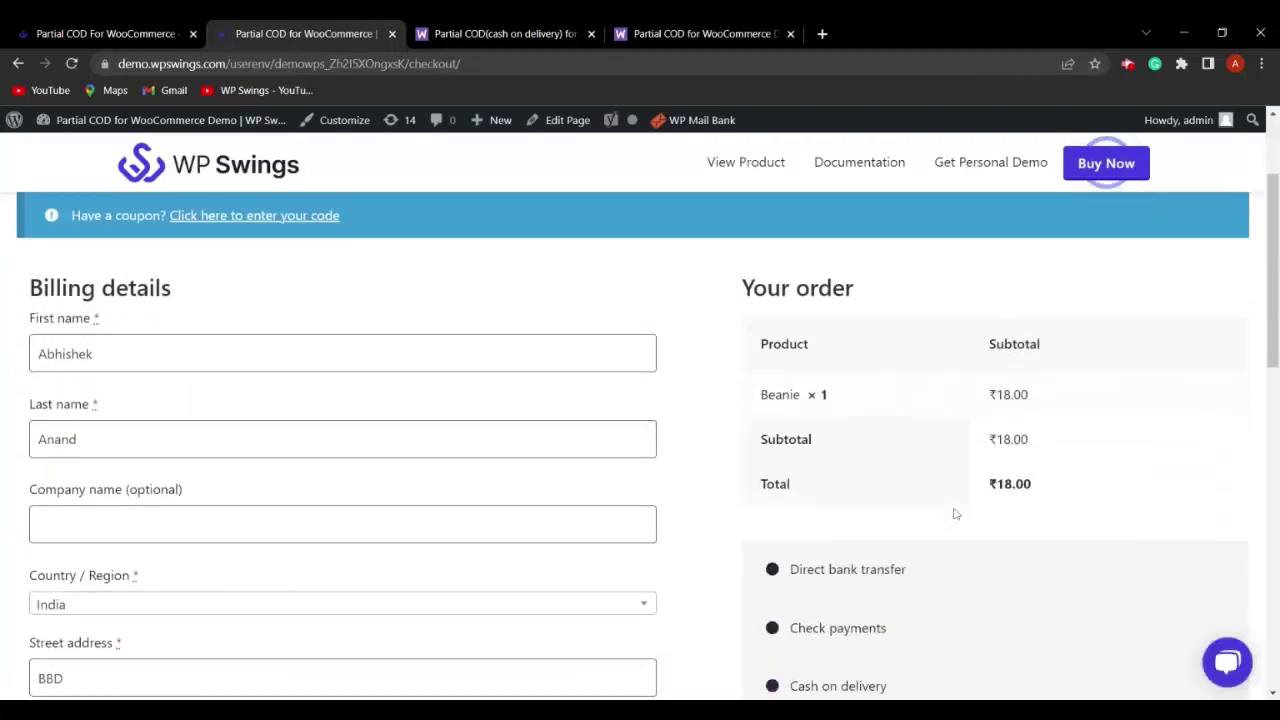
pyautogui.scroll(-2, 958, 510)
pyautogui.click(847, 528)
pyautogui.scroll(-3, 895, 568)
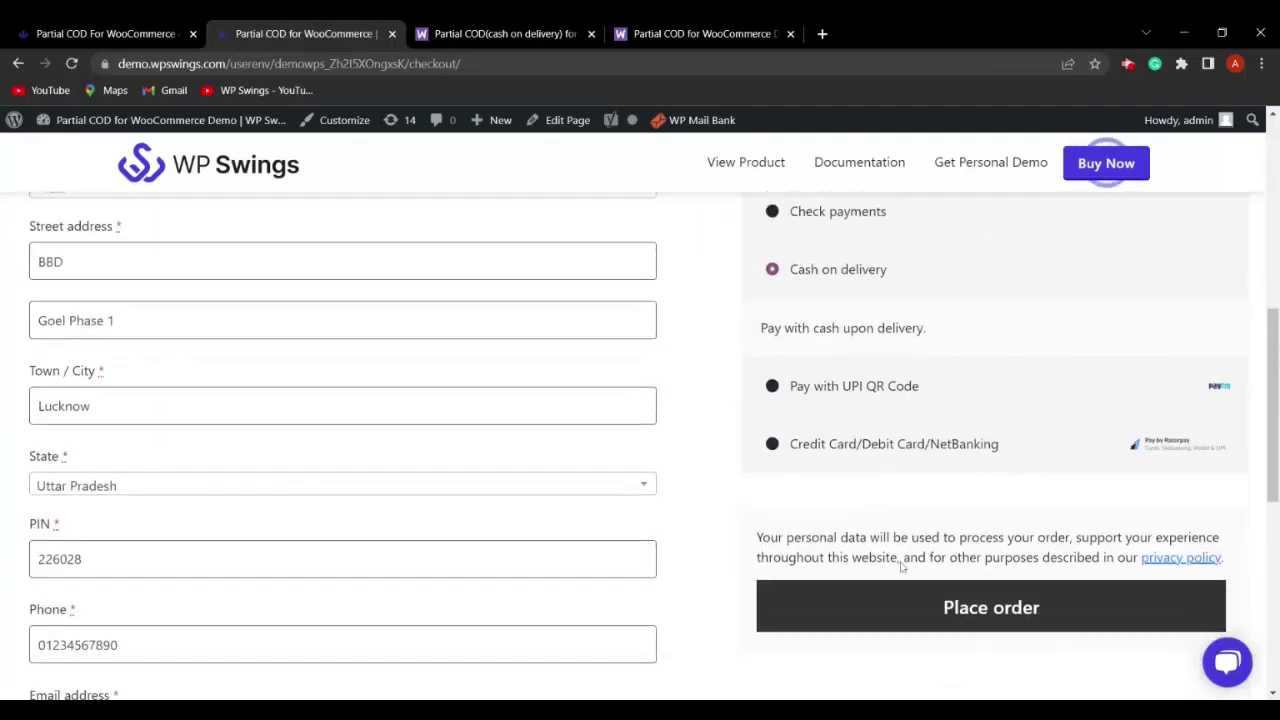
pyautogui.scroll(4, 909, 574)
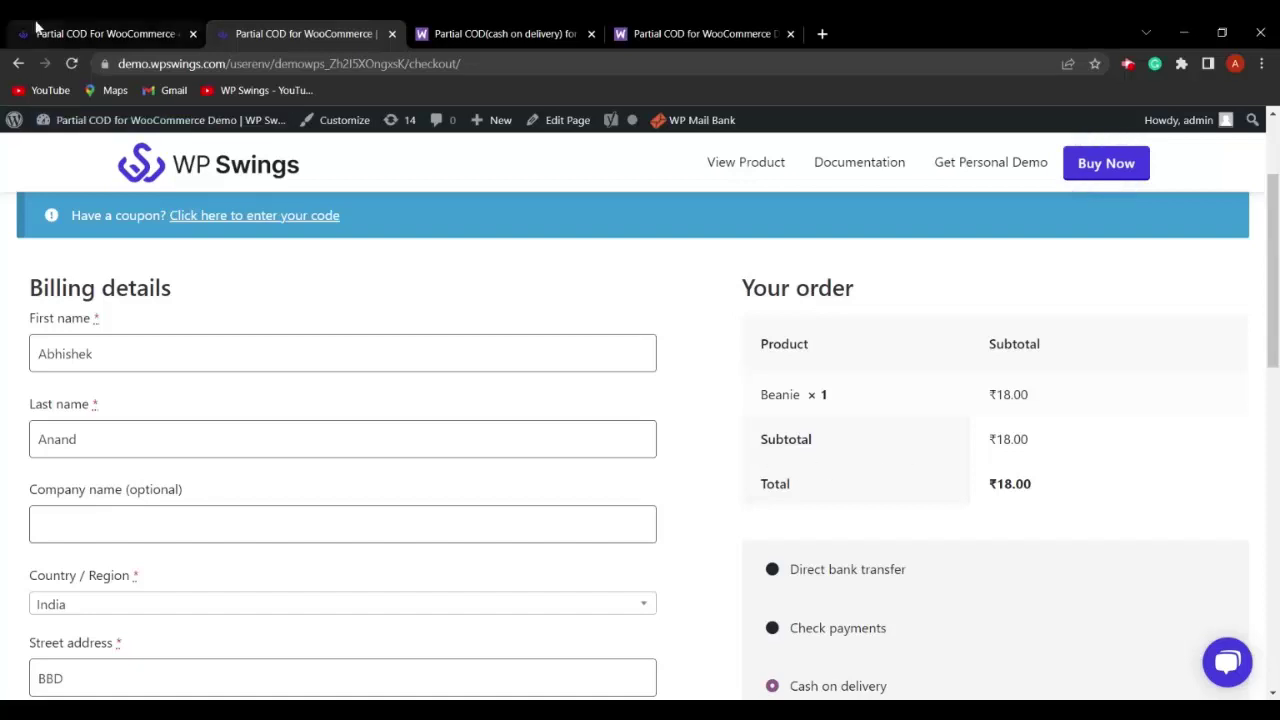
# Step: In the Partial COD settings, locate the COD limits and select the Minimum amount field showing 50
pyautogui.click(78, 27)
pyautogui.scroll(-10, 666, 537)
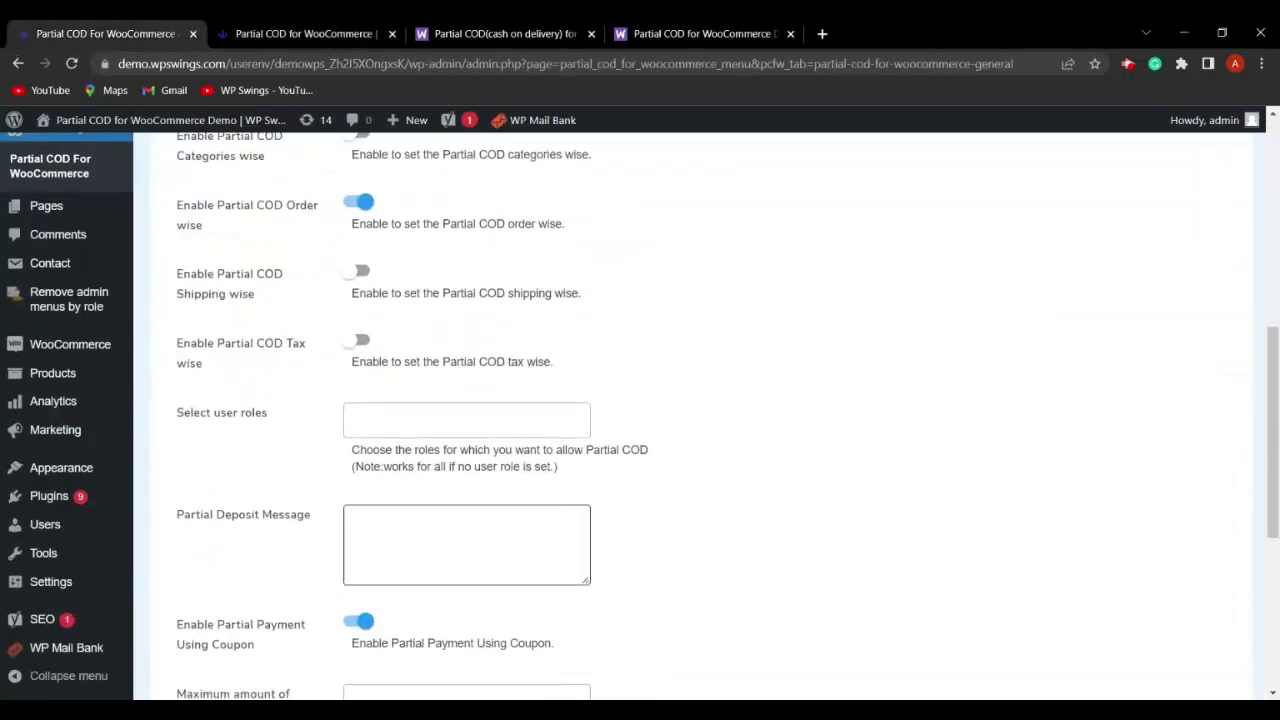
pyautogui.scroll(-2, 466, 585)
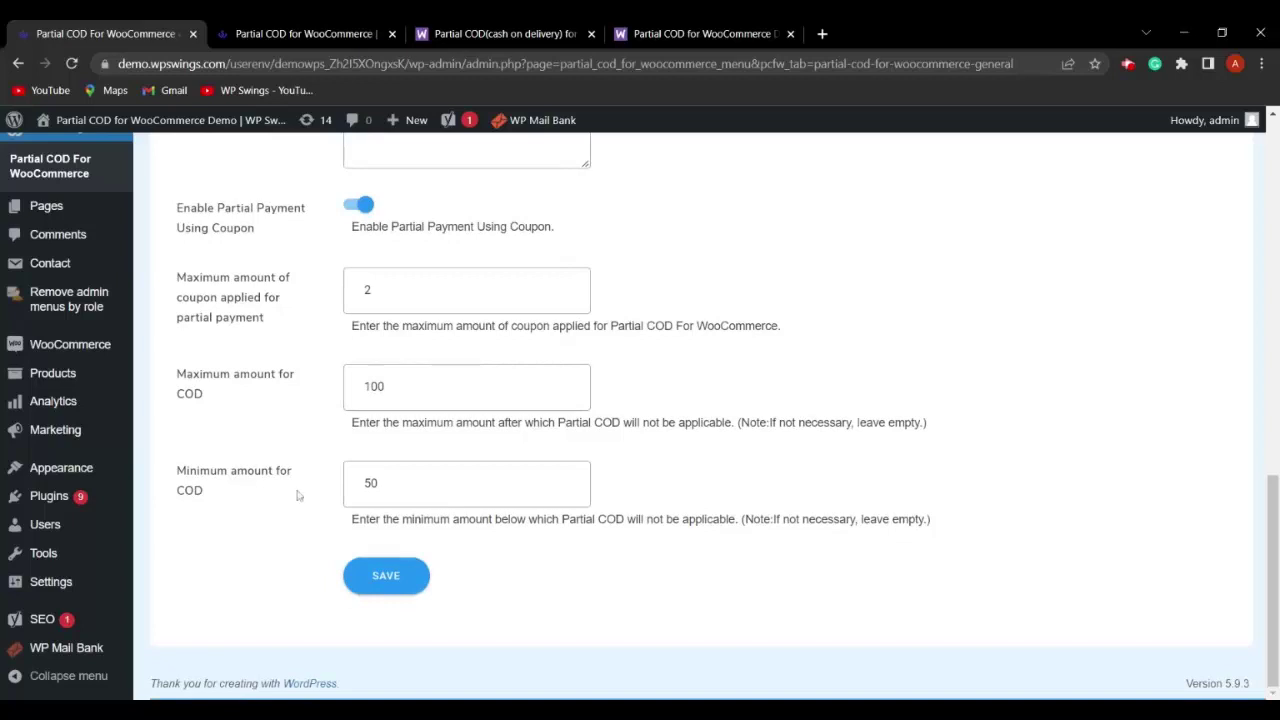
pyautogui.click(378, 483)
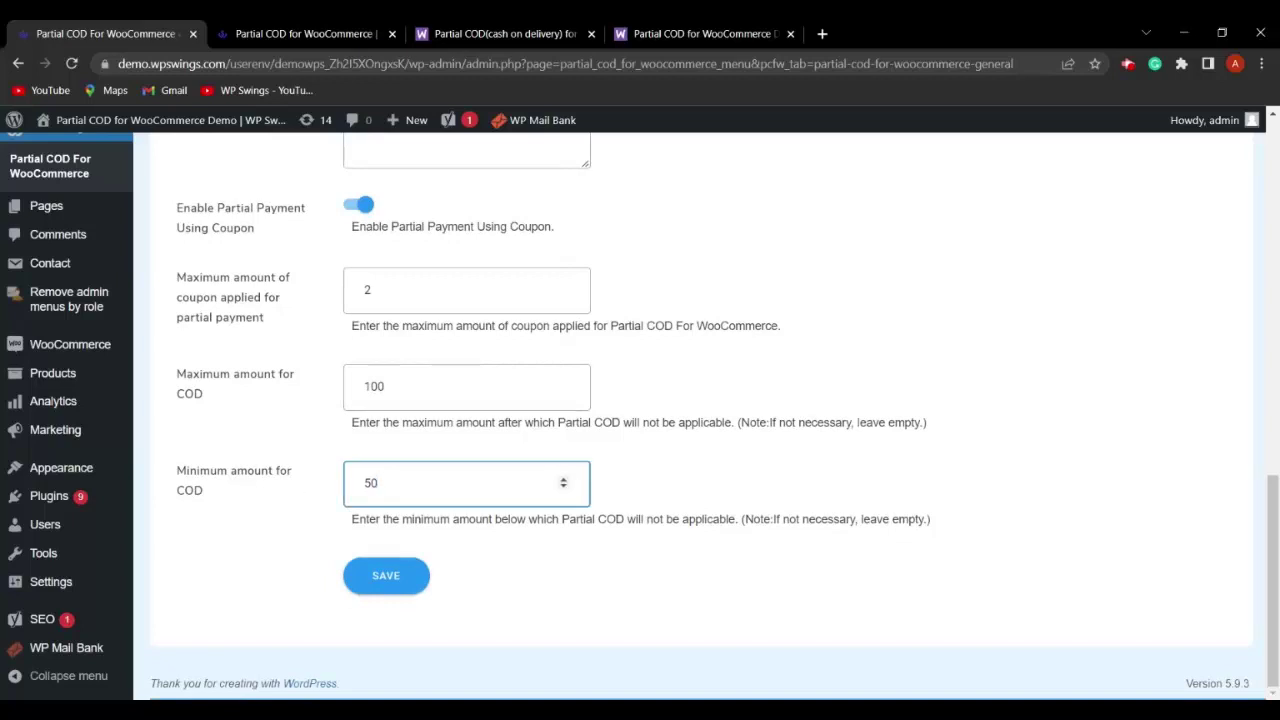
# Step: Reload the checkout so totals show a ₹12.00 partial deposit and ₹6.00 due on delivery
pyautogui.click(305, 33)
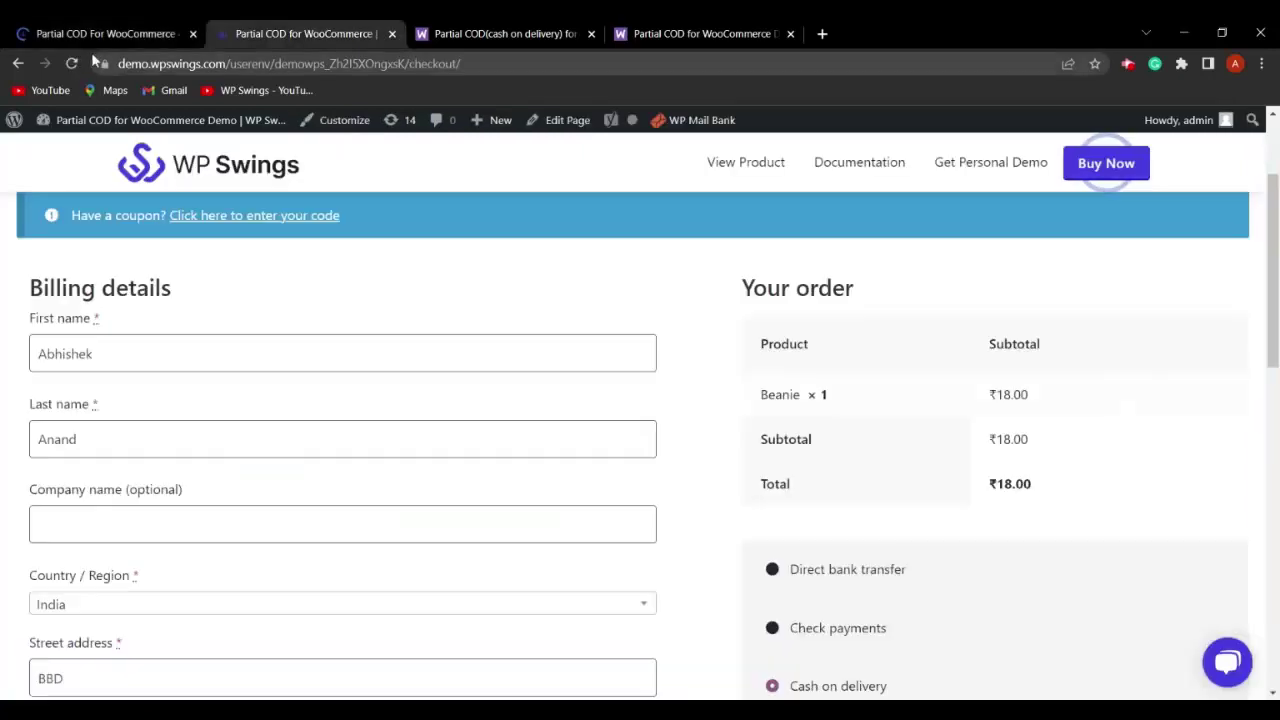
pyautogui.click(75, 63)
pyautogui.scroll(-4, 818, 467)
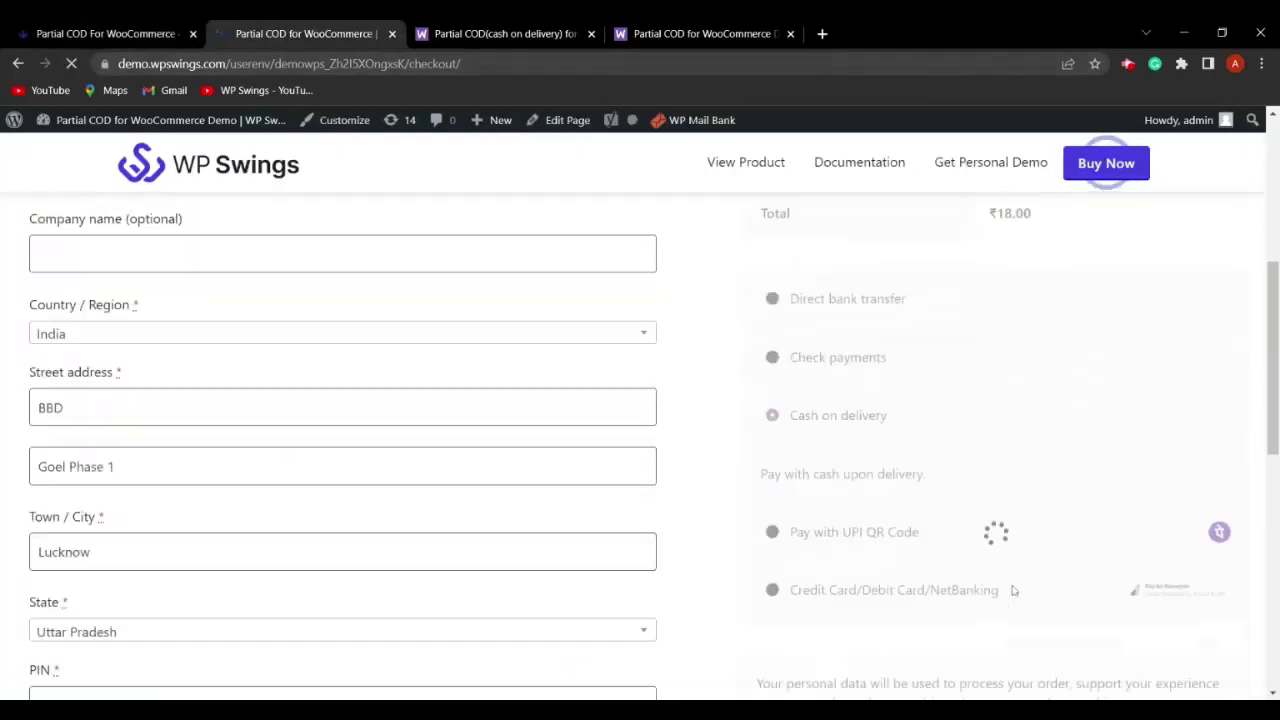
pyautogui.scroll(1, 818, 467)
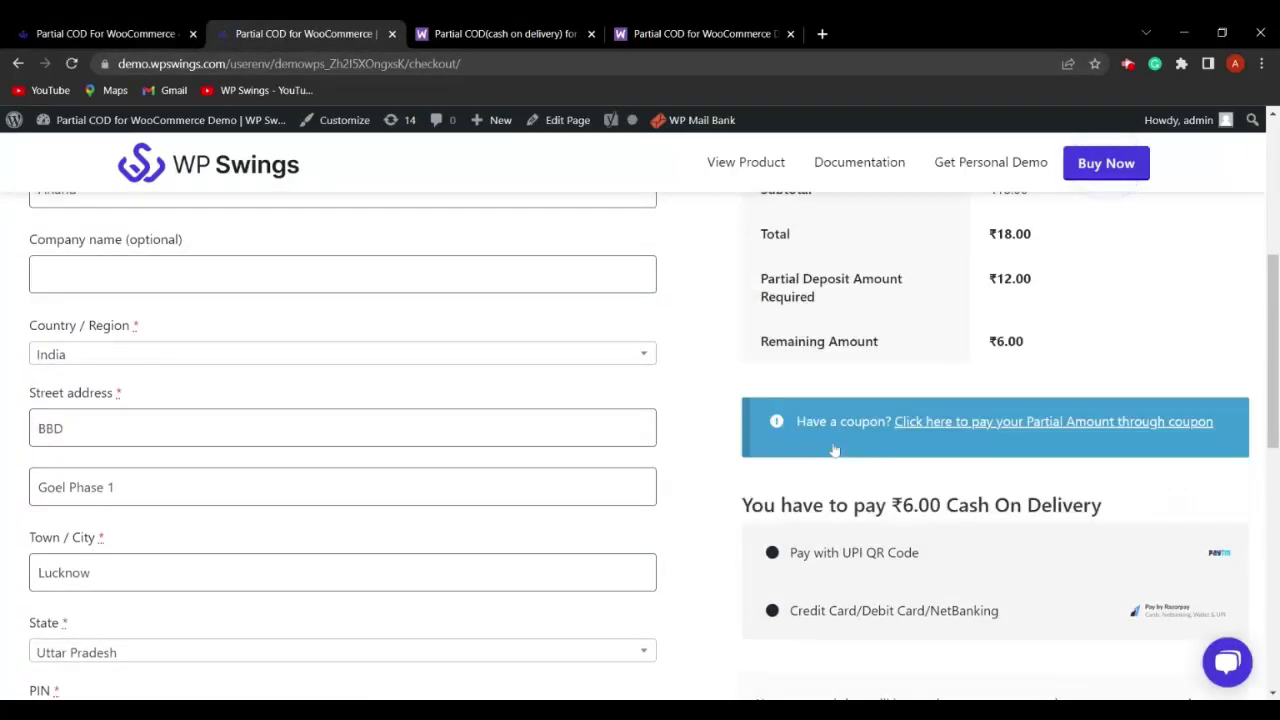
pyautogui.scroll(2, 910, 519)
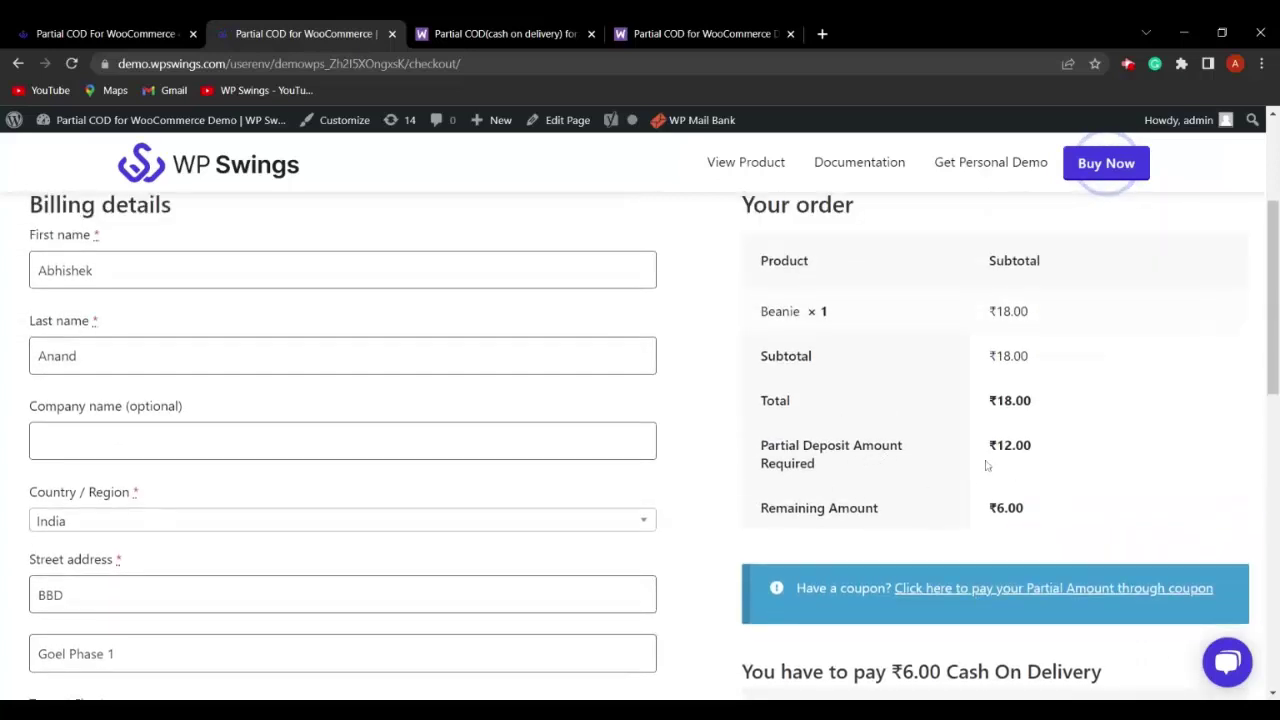
# Step: Compare the Partial COD settings with the checkout page
pyautogui.click(110, 33)
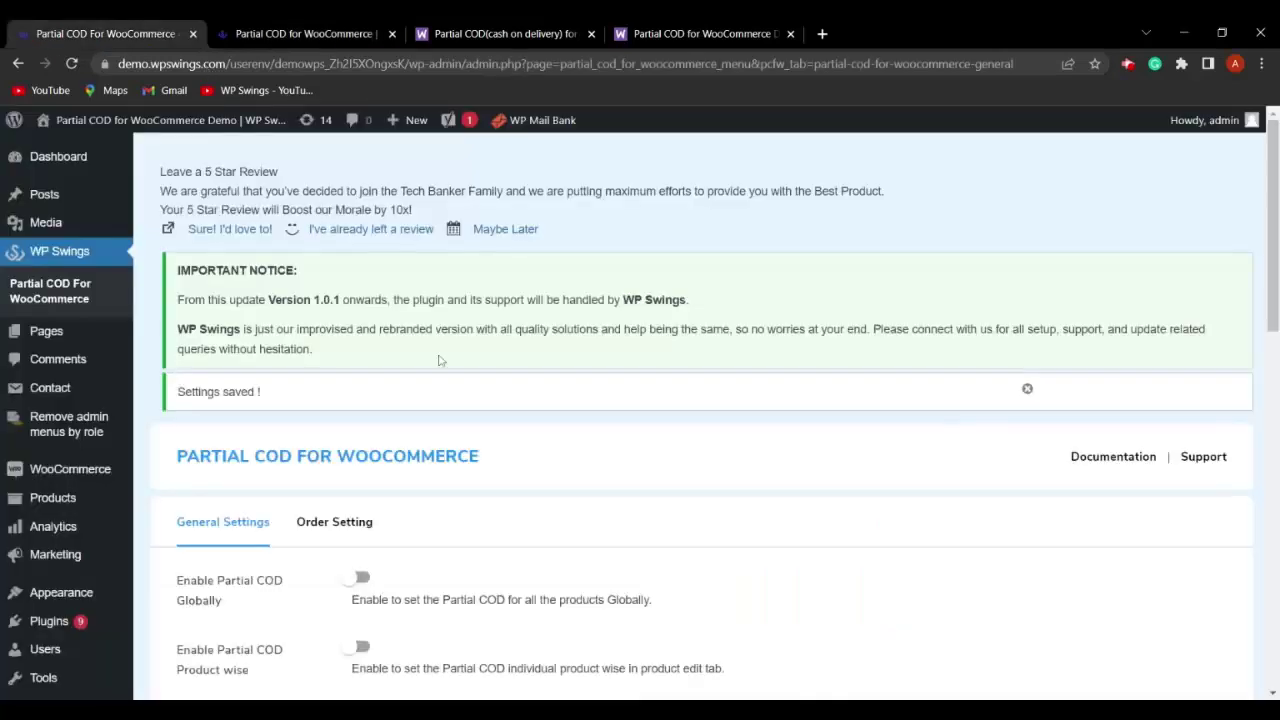
pyautogui.scroll(-10, 390, 318)
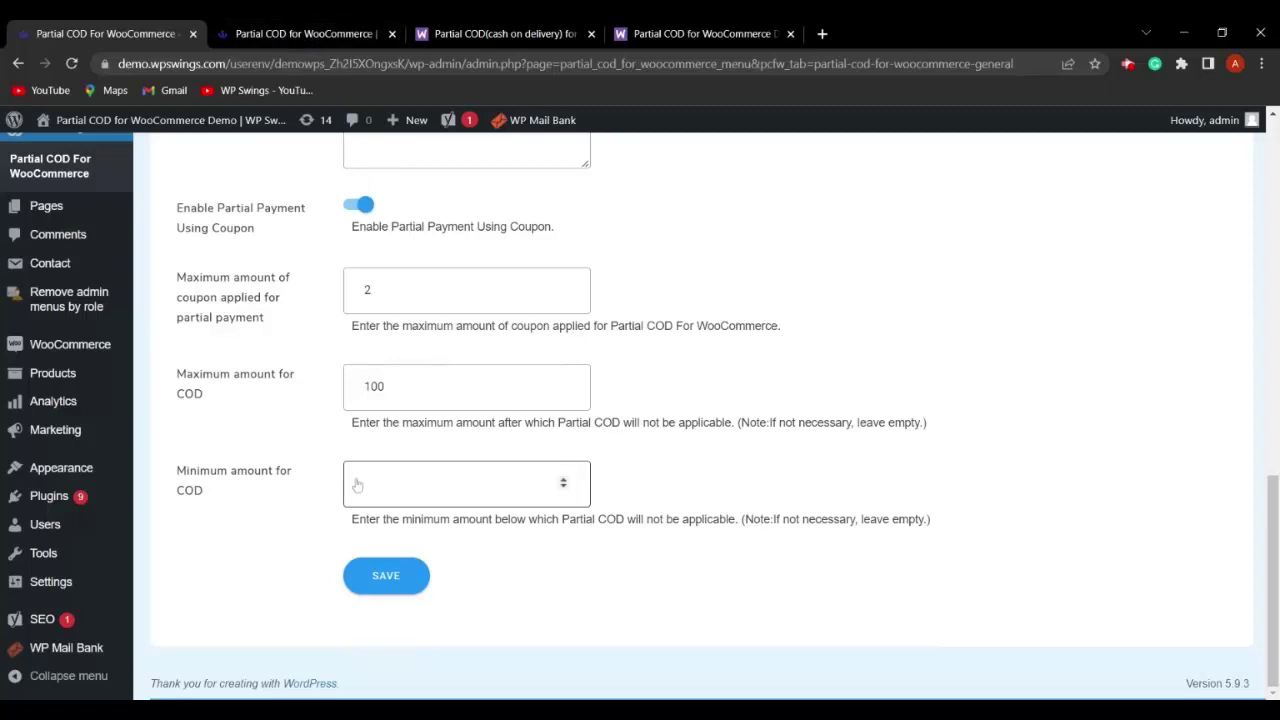
pyautogui.click(400, 30)
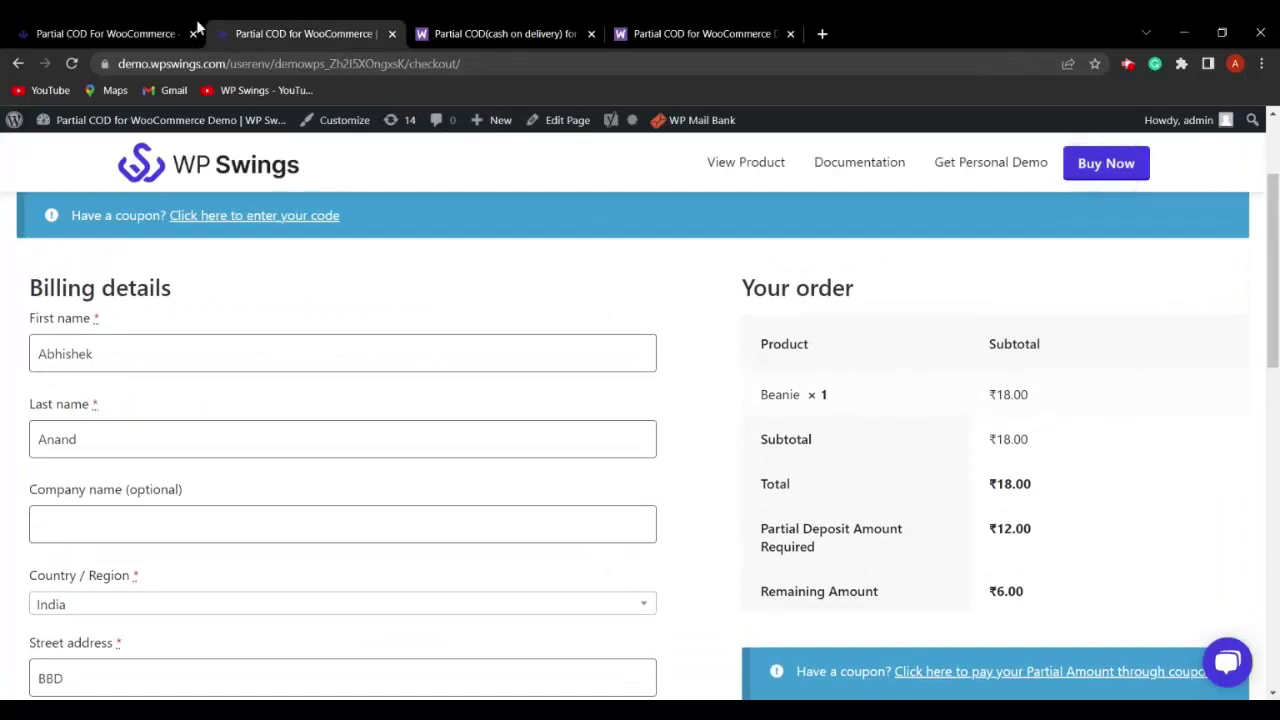
pyautogui.click(155, 34)
# Step: Leave Minimum amount for COD blank and delete the 100 maximum, then return to checkout
pyautogui.click(490, 484)
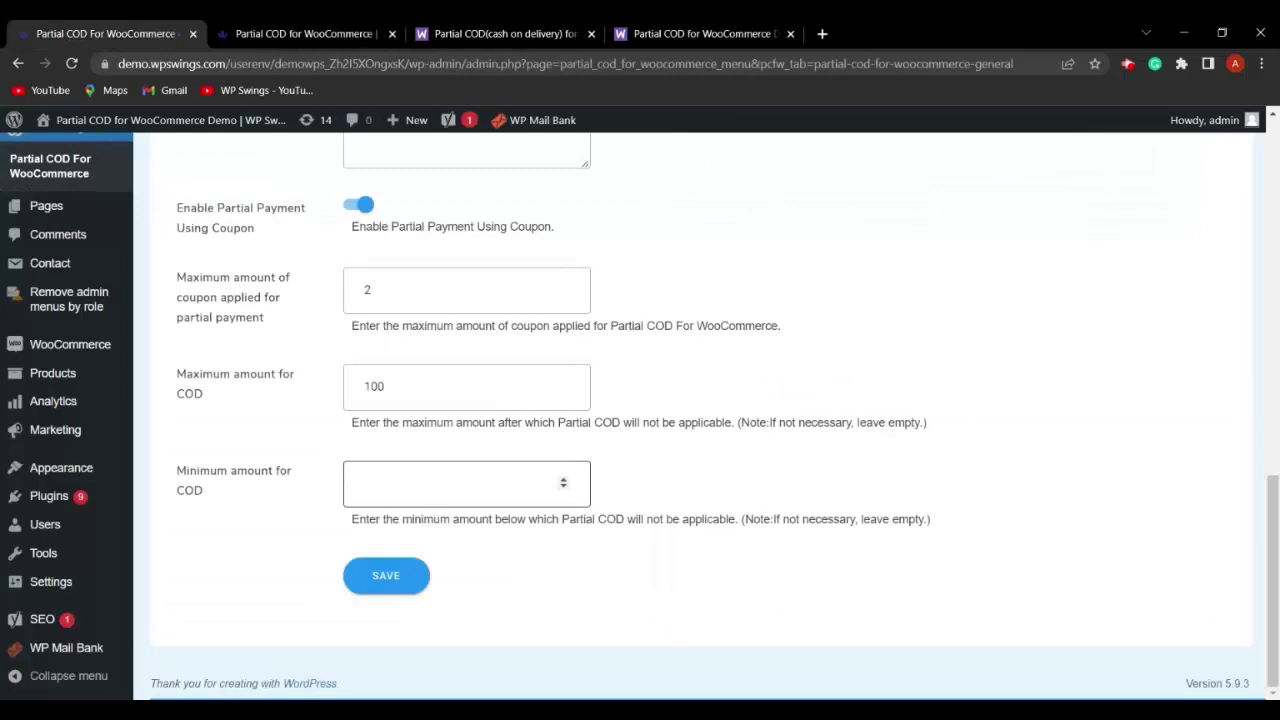
pyautogui.click(529, 516)
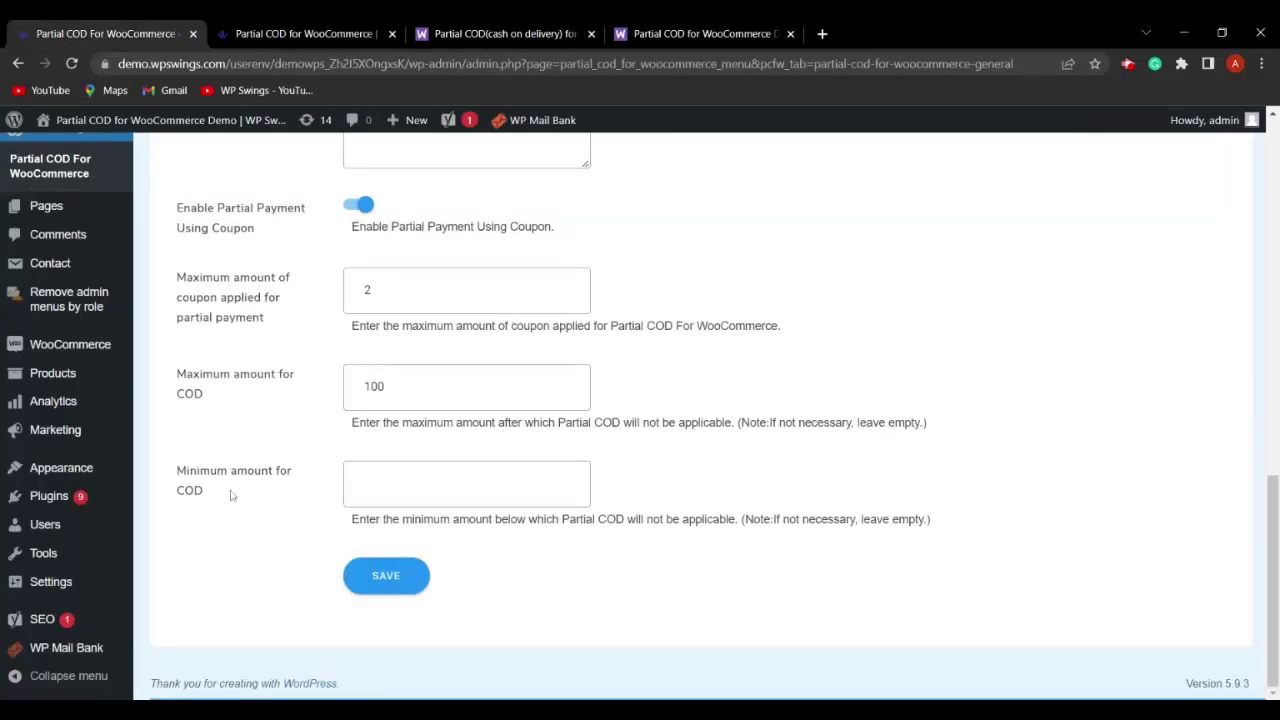
pyautogui.click(365, 398)
pyautogui.write('100')
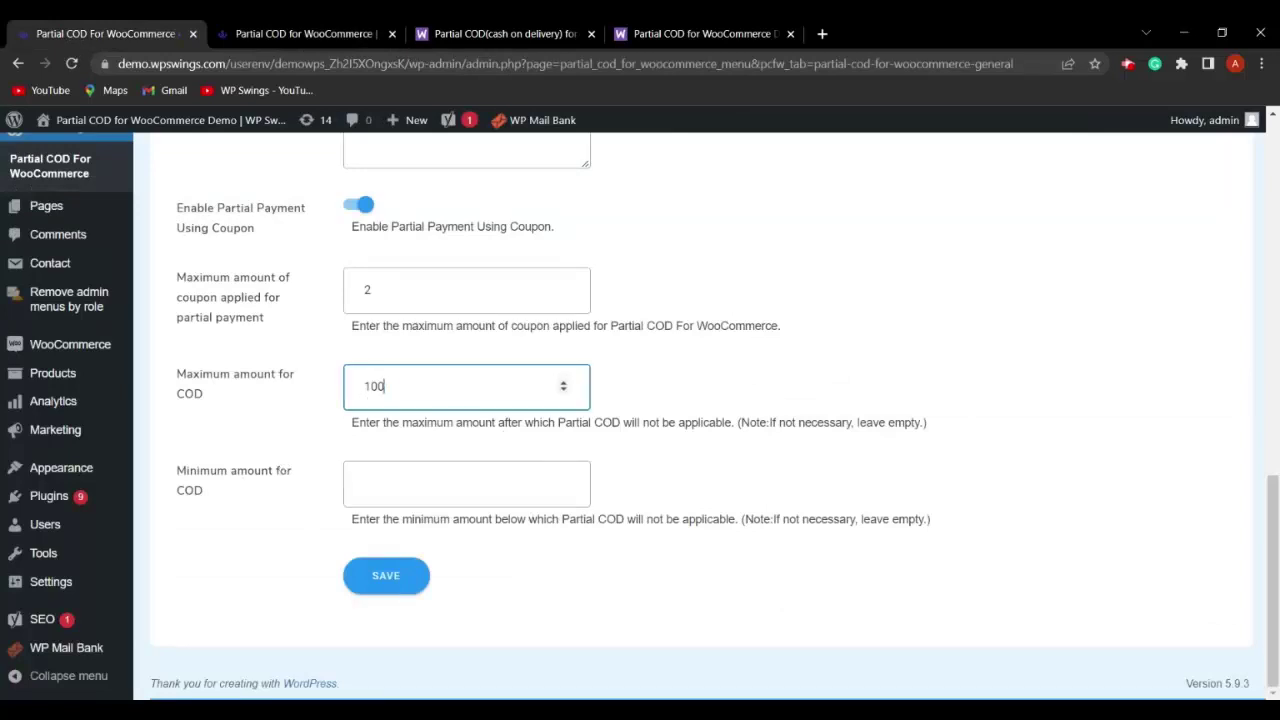
pyautogui.press('BackSpace')
pyautogui.press('BackSpace')
pyautogui.press('BackSpace')
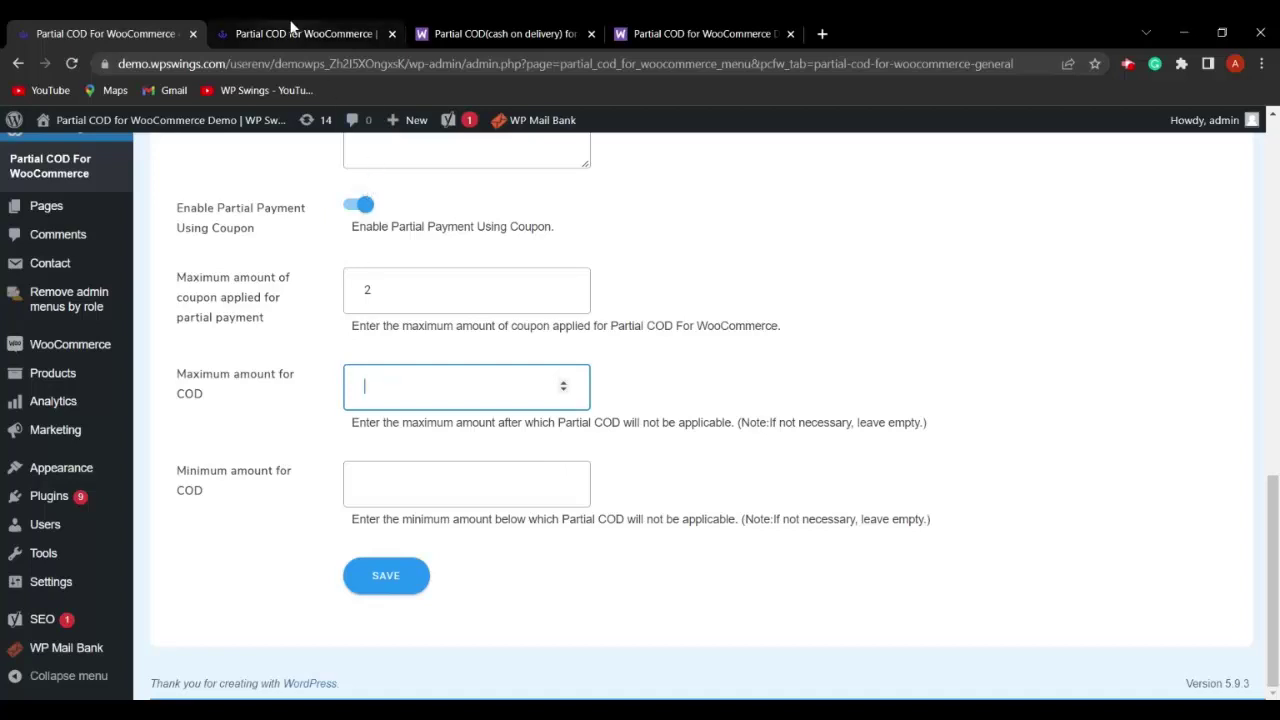
pyautogui.click(291, 27)
# Step: Paste the partial-amount coupon code into the checkout's coupon form and apply it
pyautogui.scroll(-3, 783, 467)
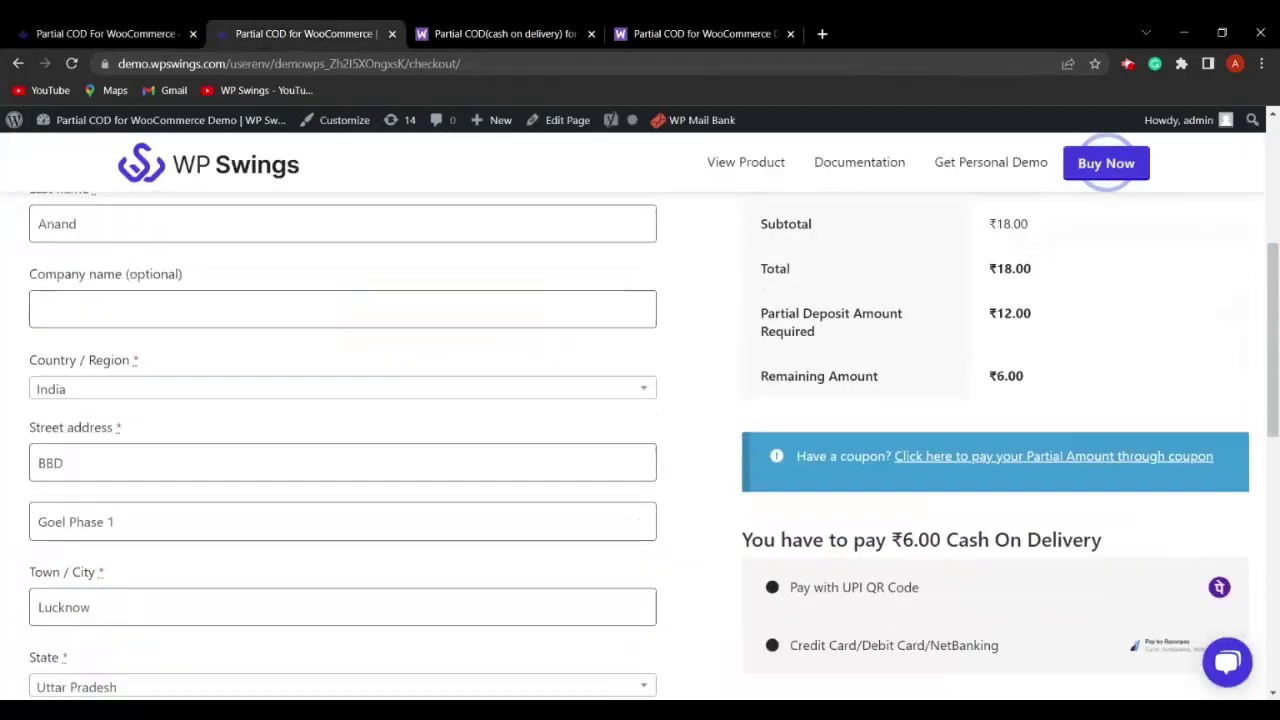
pyautogui.scroll(2, 563, 389)
pyautogui.scroll(-1, 908, 515)
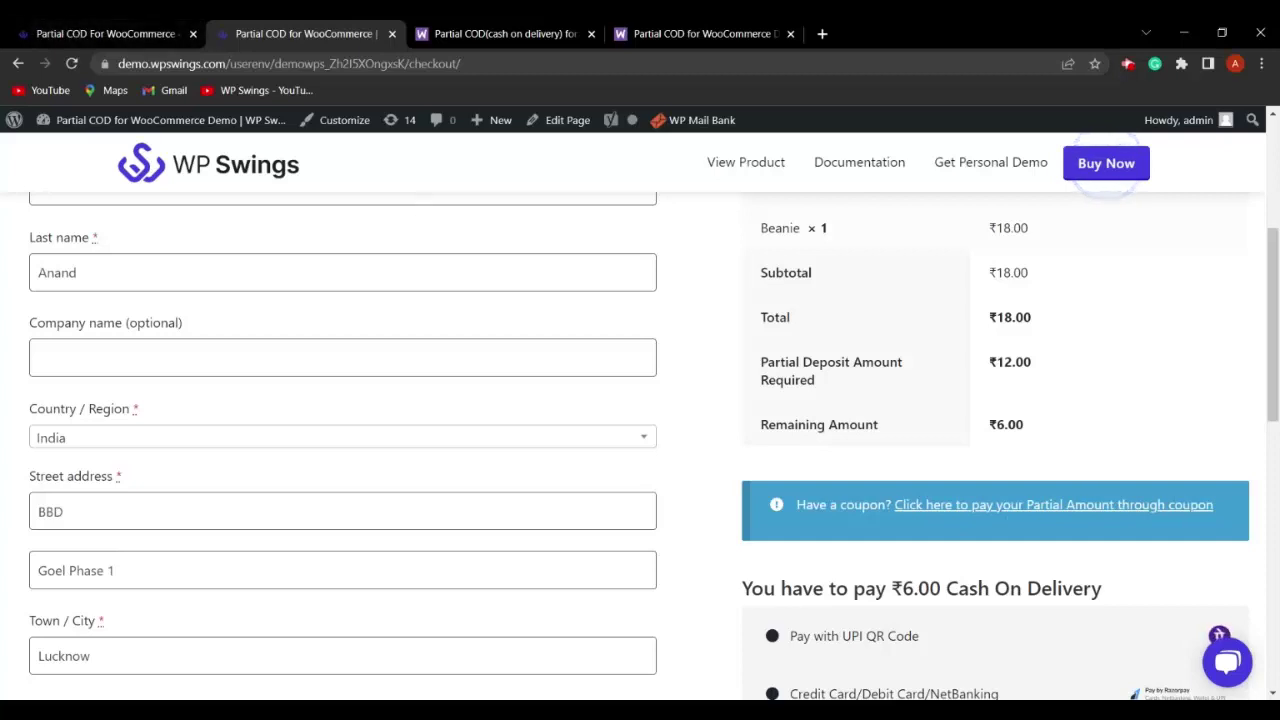
pyautogui.click(988, 505)
pyautogui.click(930, 459)
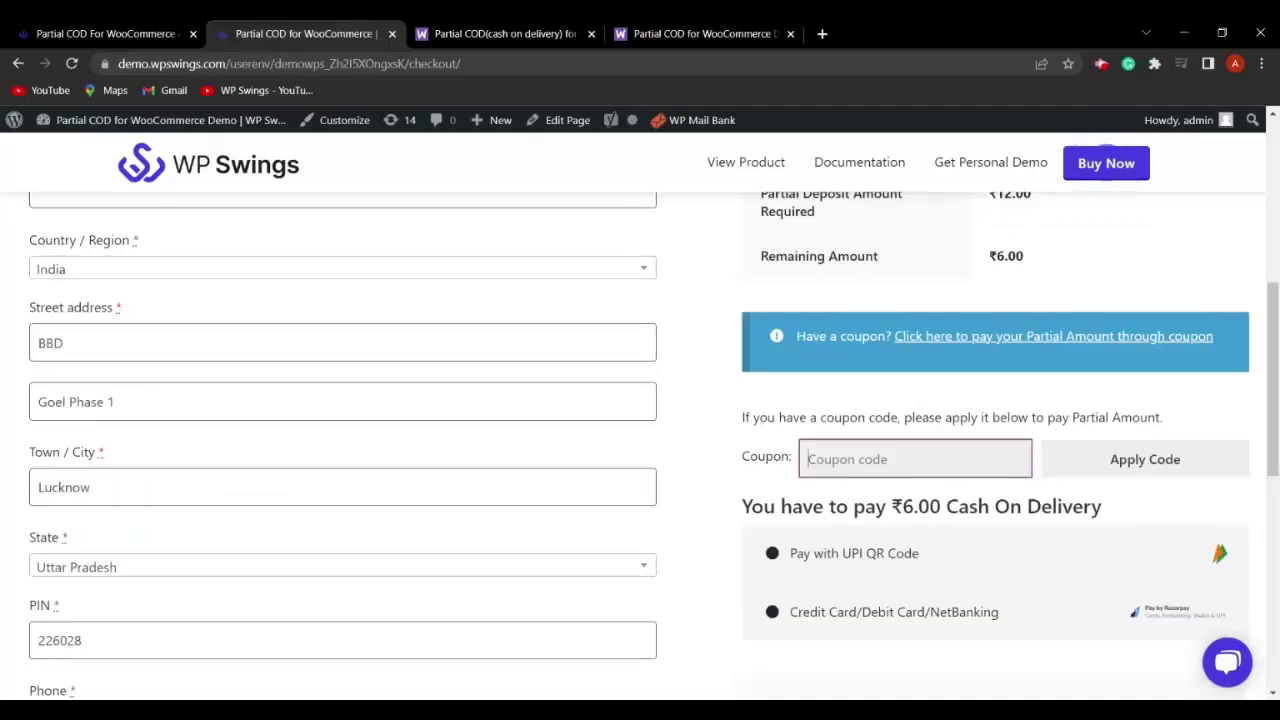
pyautogui.click(1092, 459)
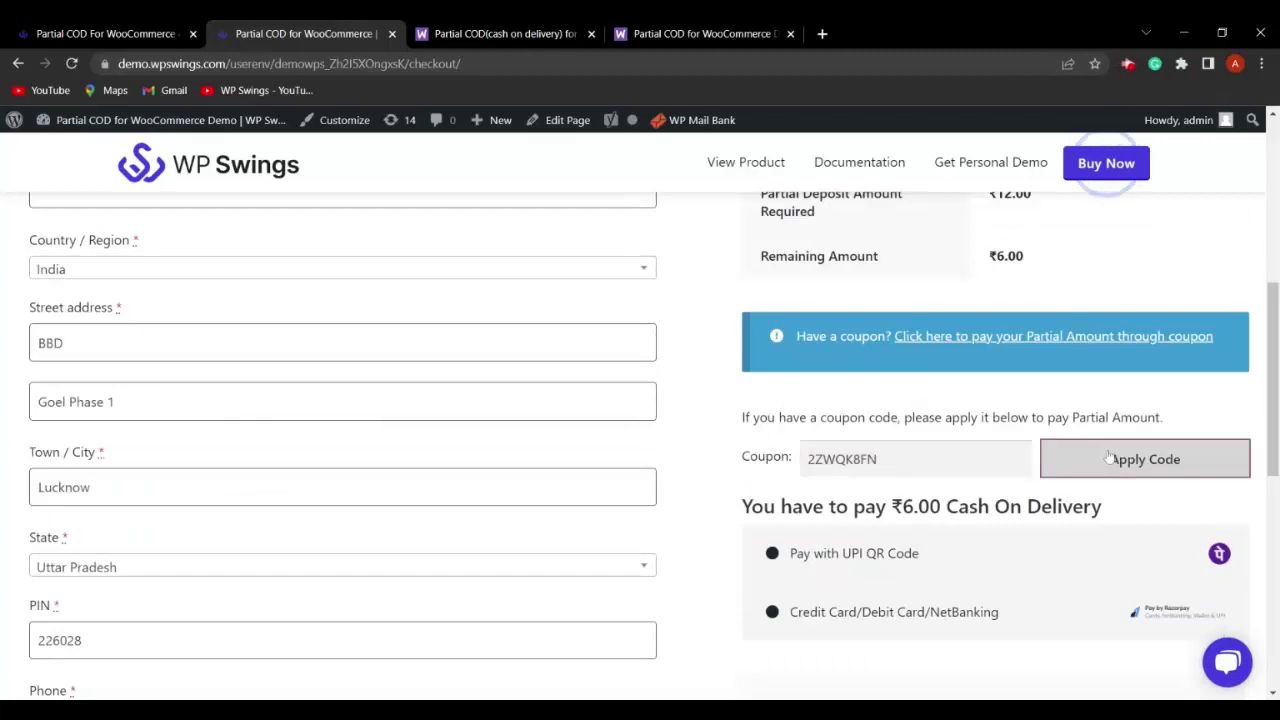
# Step: Check the totals showing ₹2.00 covered by the coupon, then return to the Partial COD settings
pyautogui.scroll(-2, 998, 502)
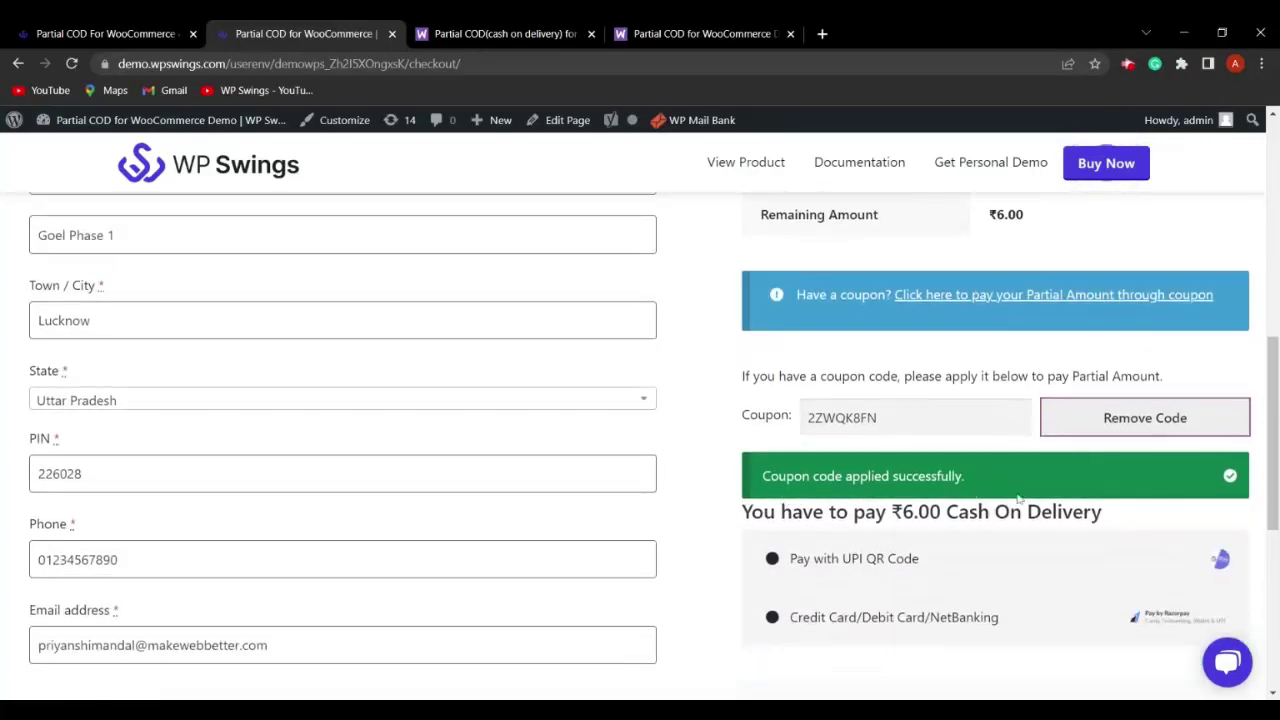
pyautogui.scroll(2, 1040, 490)
pyautogui.scroll(2, 852, 352)
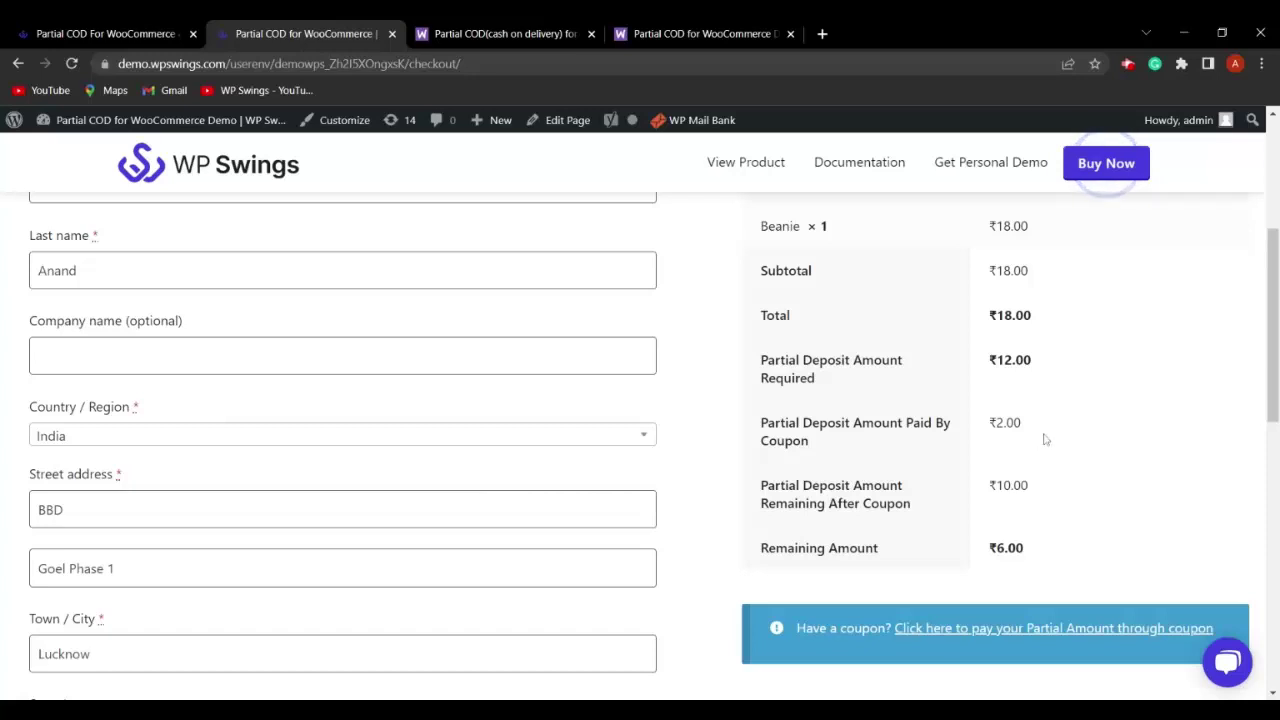
pyautogui.scroll(-1, 1045, 440)
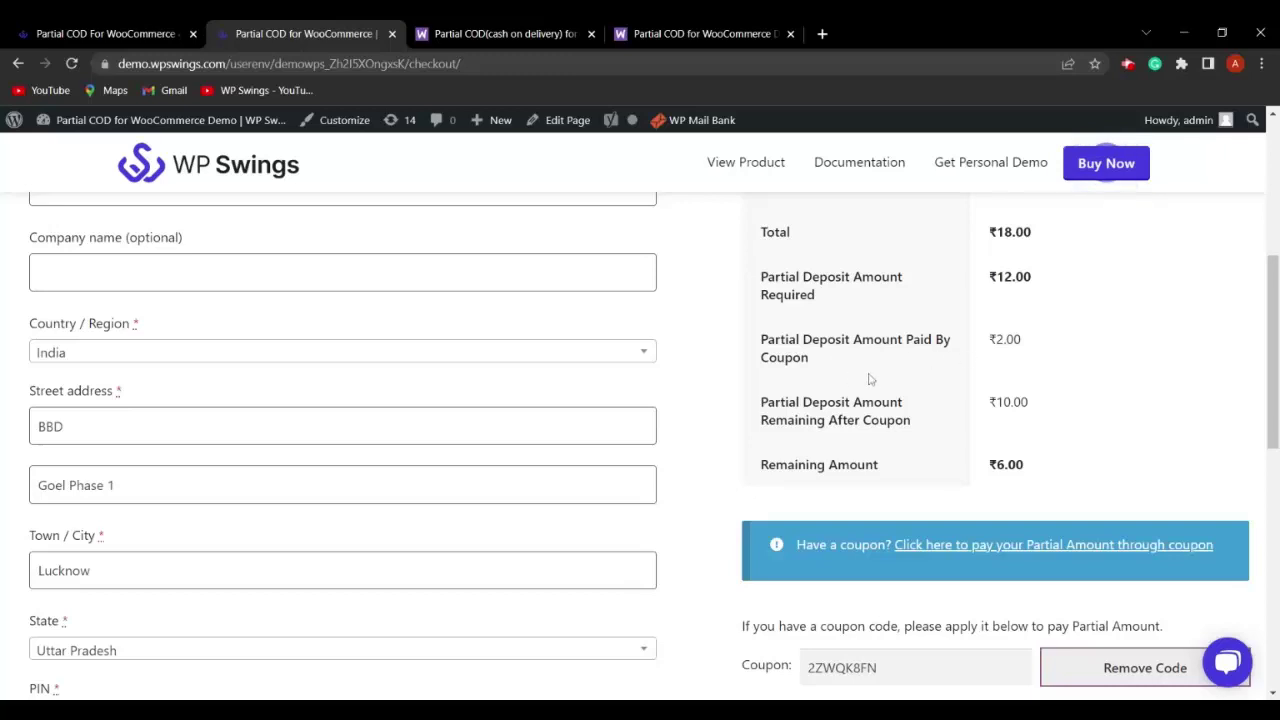
pyautogui.scroll(-1, 940, 396)
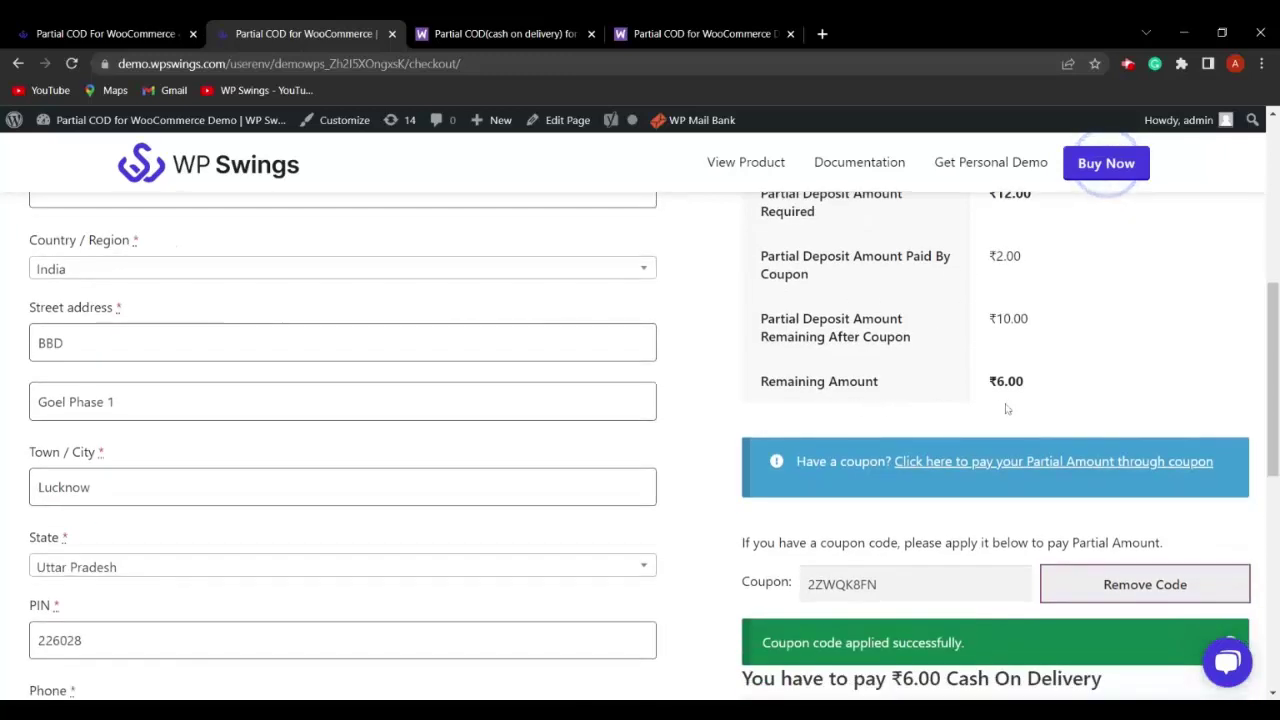
pyautogui.scroll(-2, 1137, 428)
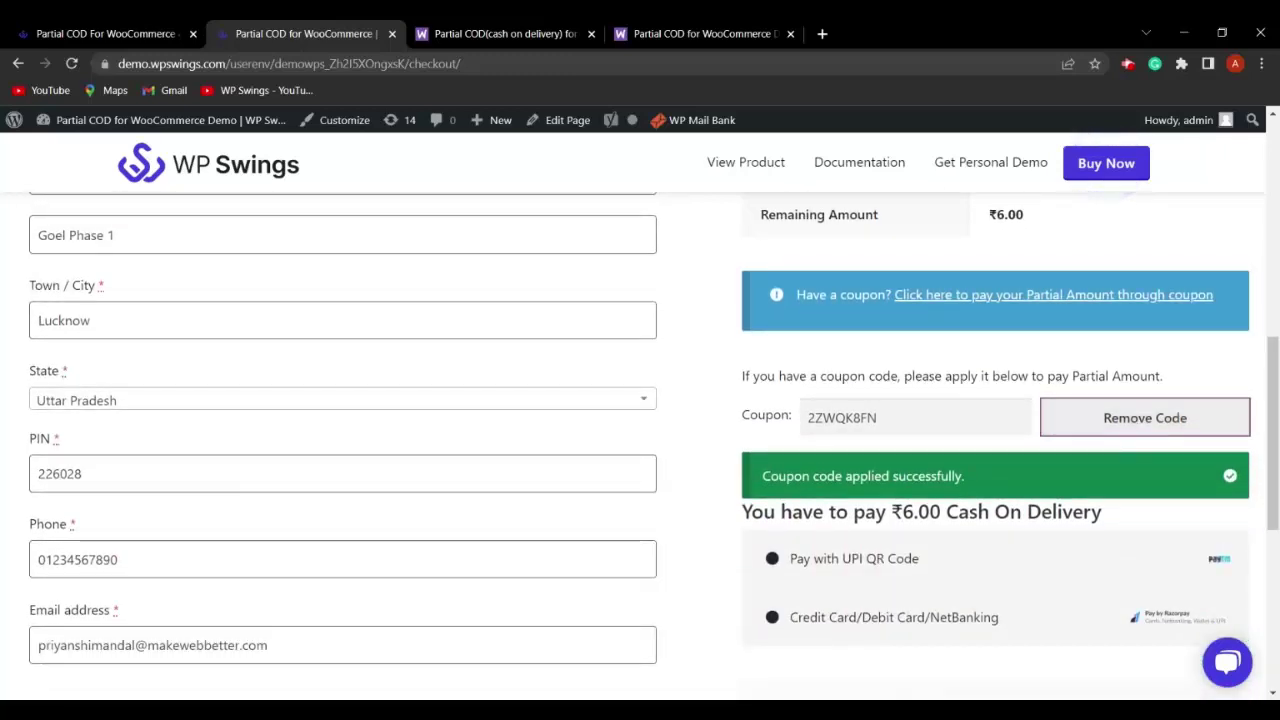
pyautogui.hotkey('ctrl', 'shift', 'Tab')
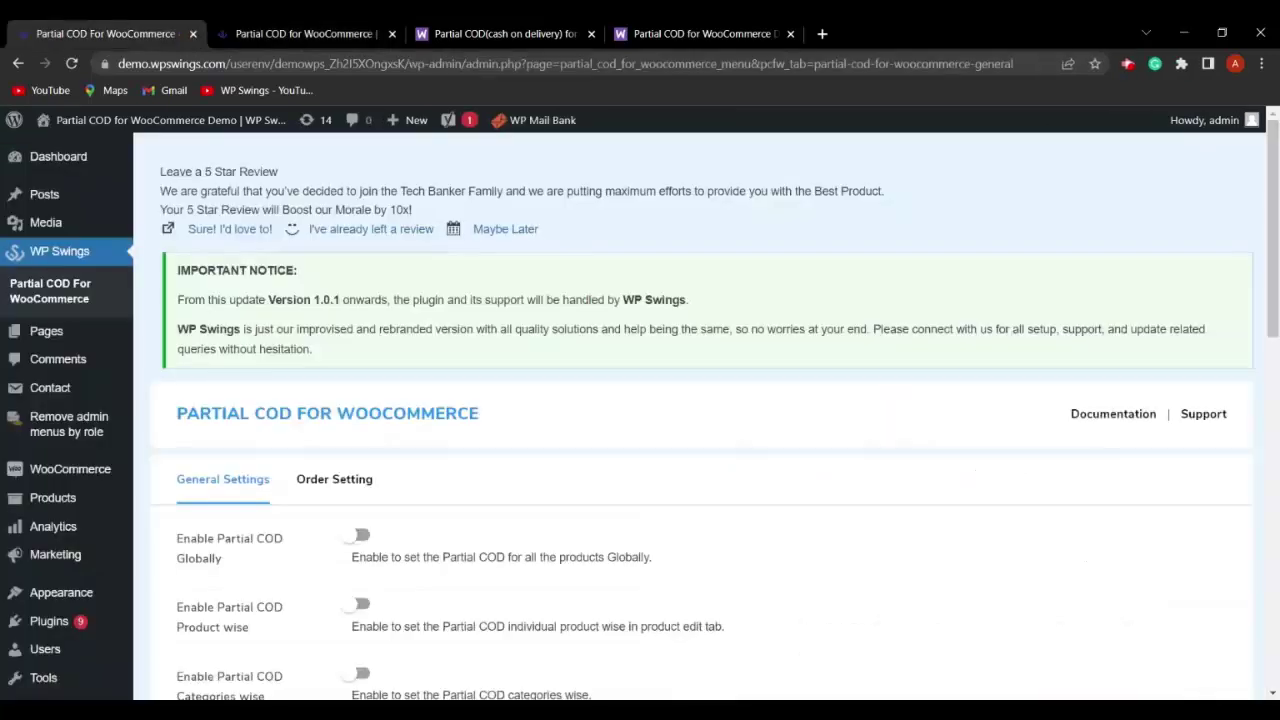